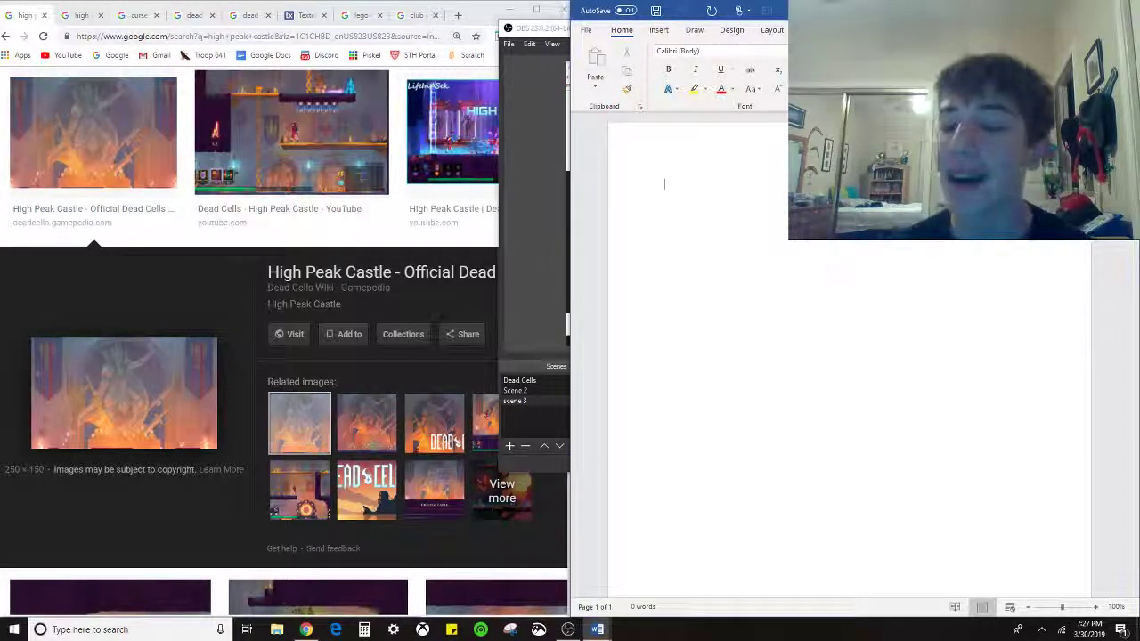
pyautogui.click(525, 147)
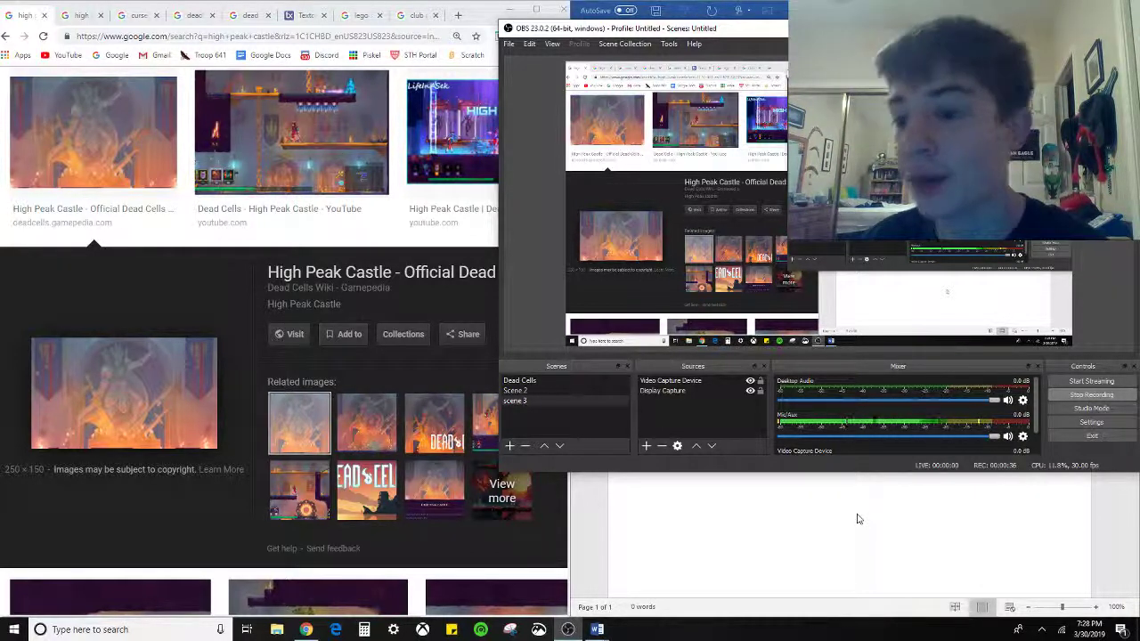
pyautogui.click(891, 528)
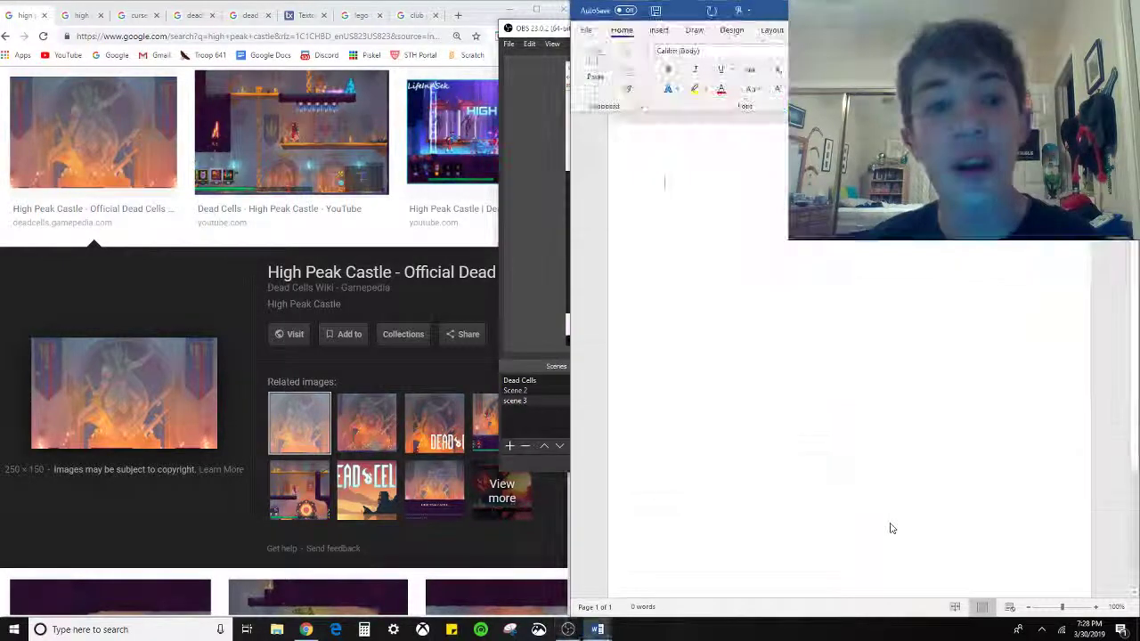
# Review the Lego Star Wars release date and Club Penguin shut-down date searches, and close both browser tabs
pyautogui.click(357, 15)
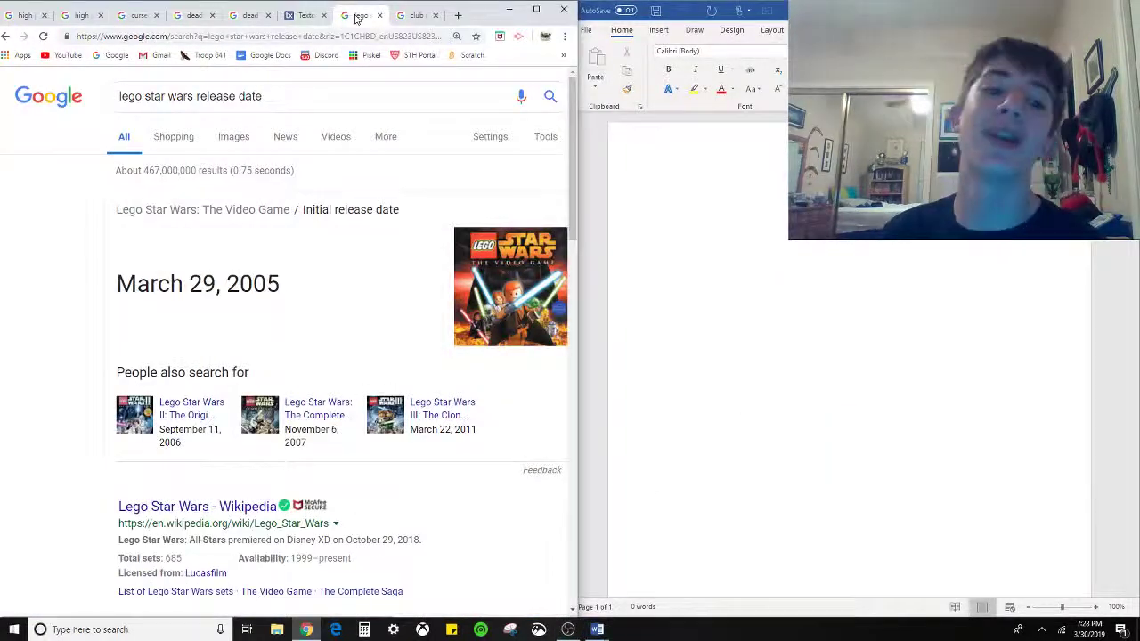
pyautogui.click(418, 16)
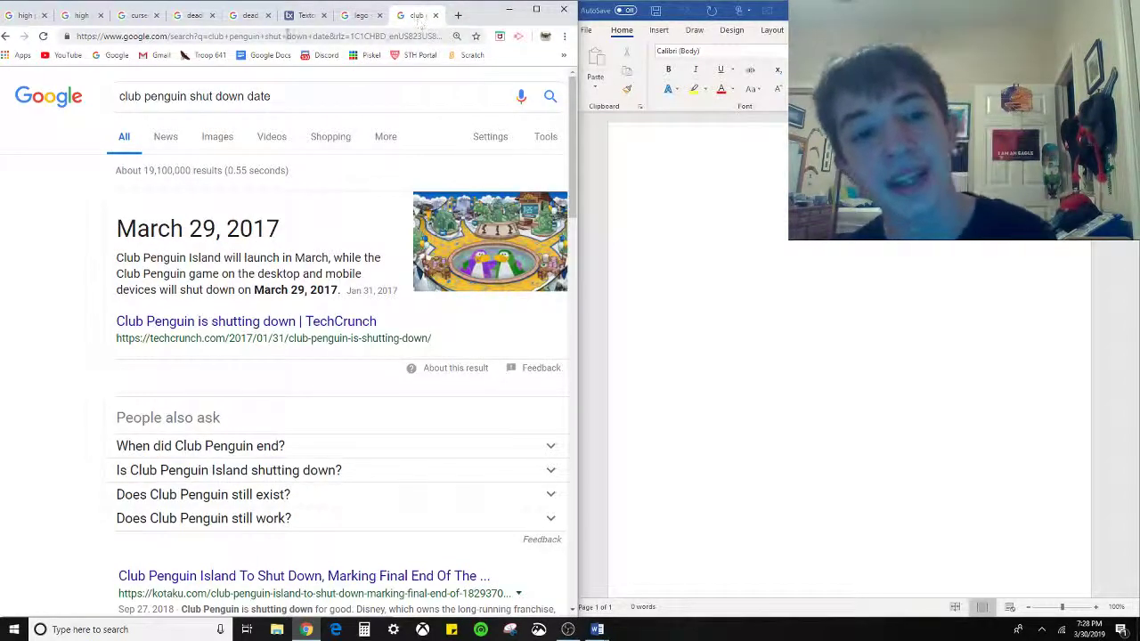
pyautogui.click(355, 18)
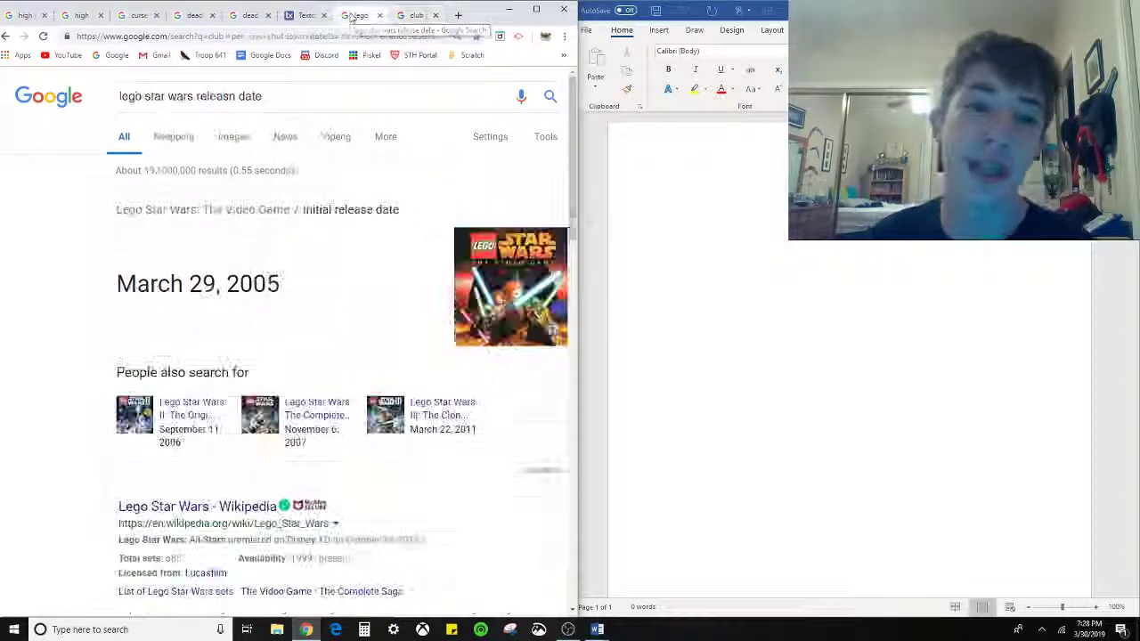
pyautogui.click(435, 16)
pyautogui.click(435, 16)
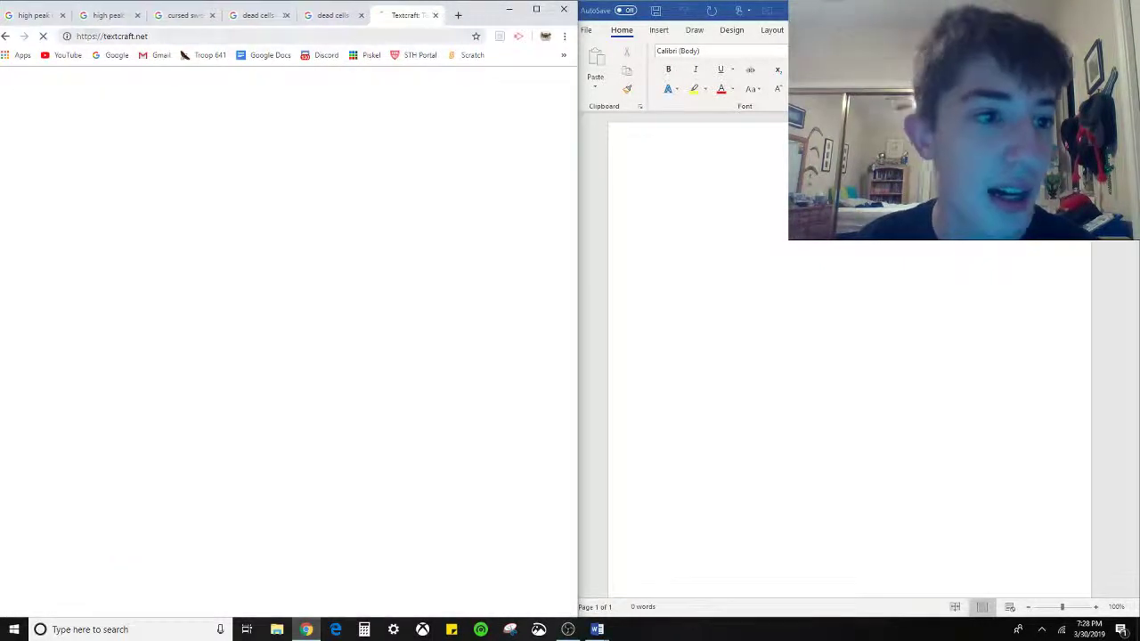
# Switch to Word and review the finished Dead Cells #2 thumbnail document, and return to the blank document
pyautogui.click(41, 21)
pyautogui.click(665, 183)
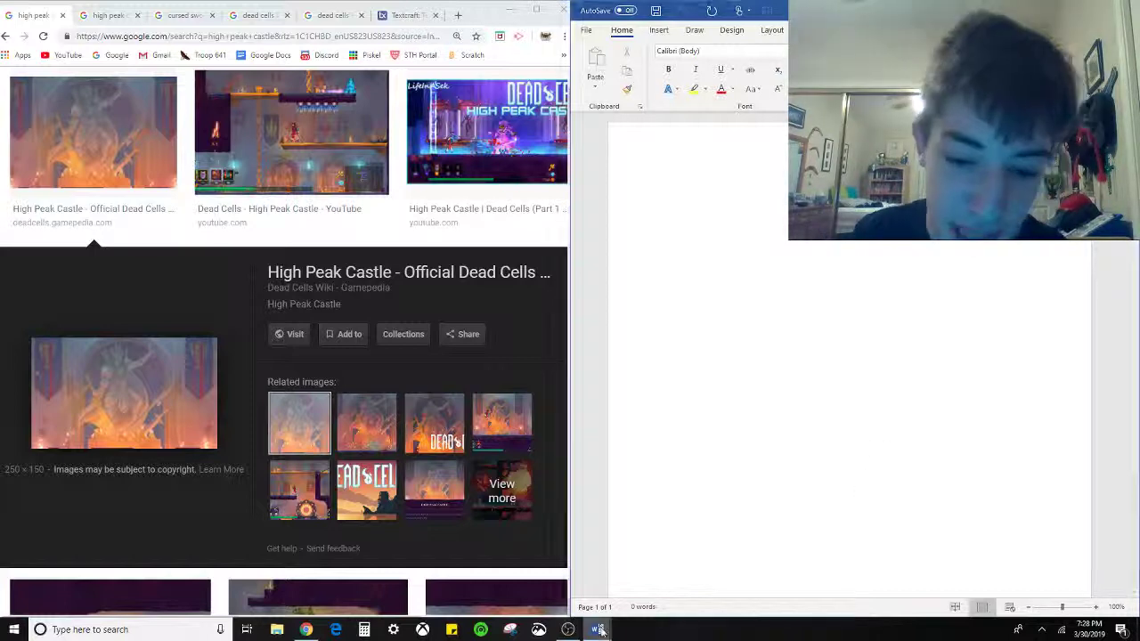
pyautogui.click(659, 570)
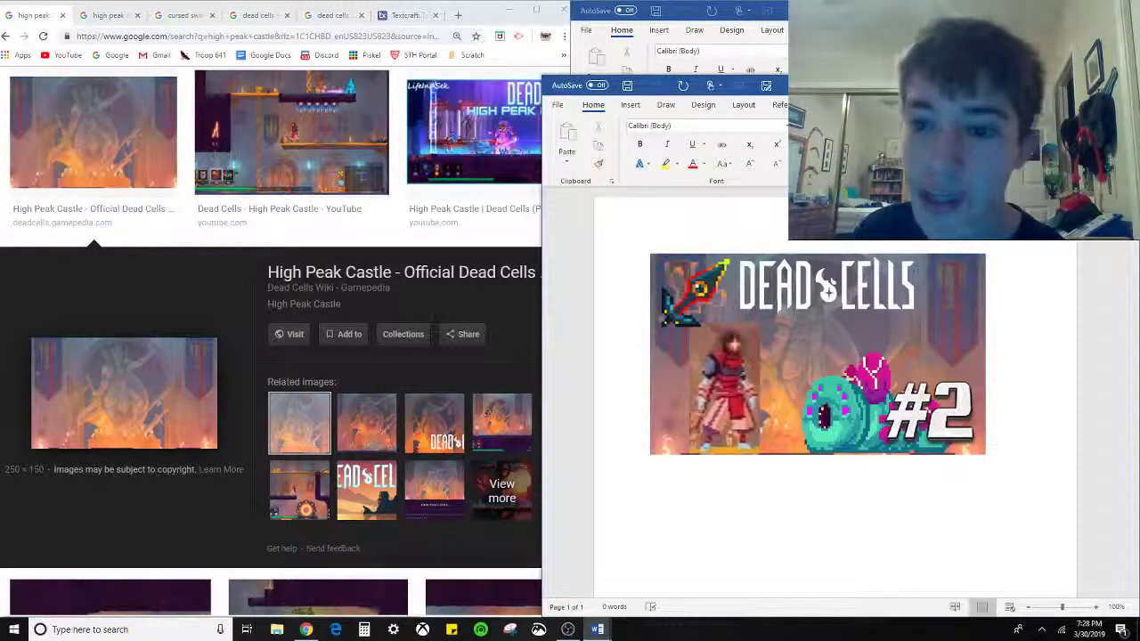
pyautogui.moveTo(855, 84); pyautogui.dragTo(892, 43)
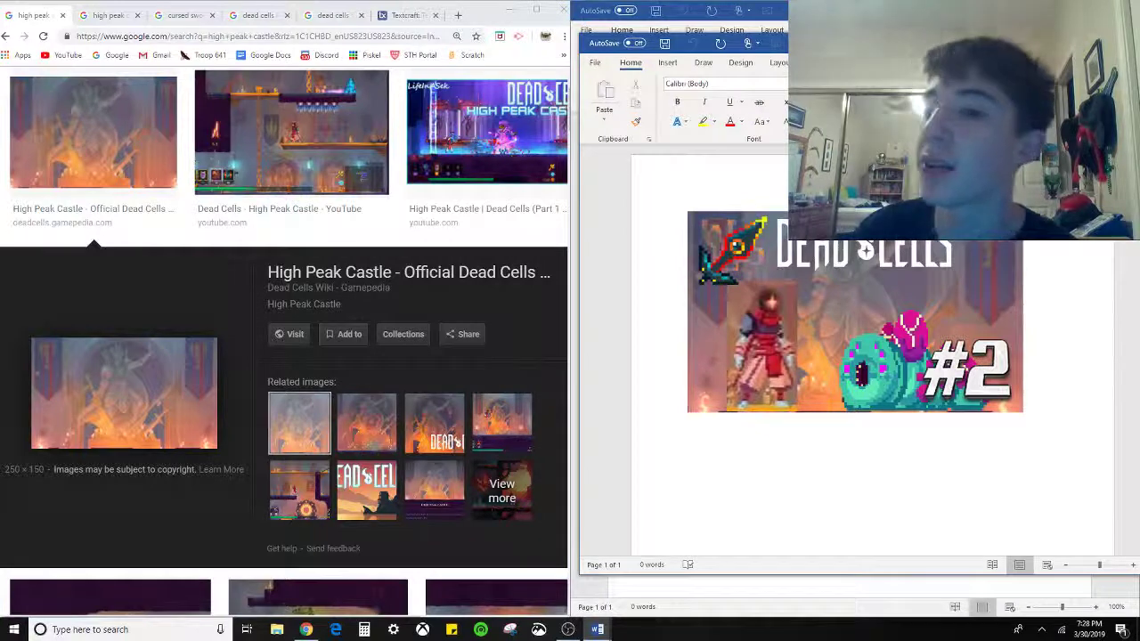
pyautogui.click(1108, 42)
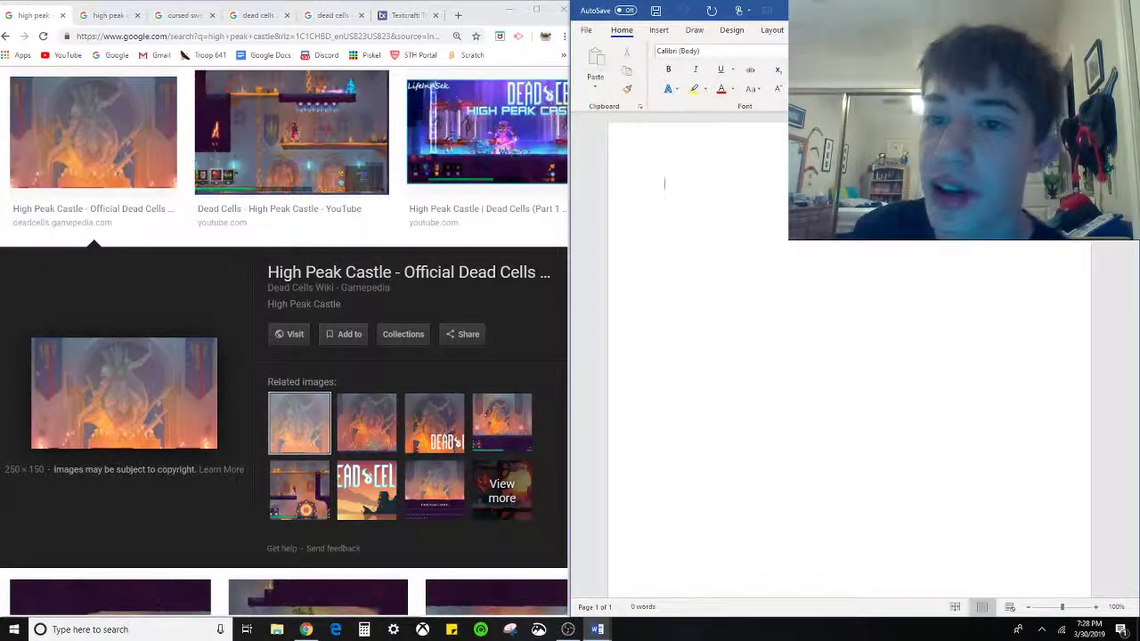
pyautogui.click(946, 30)
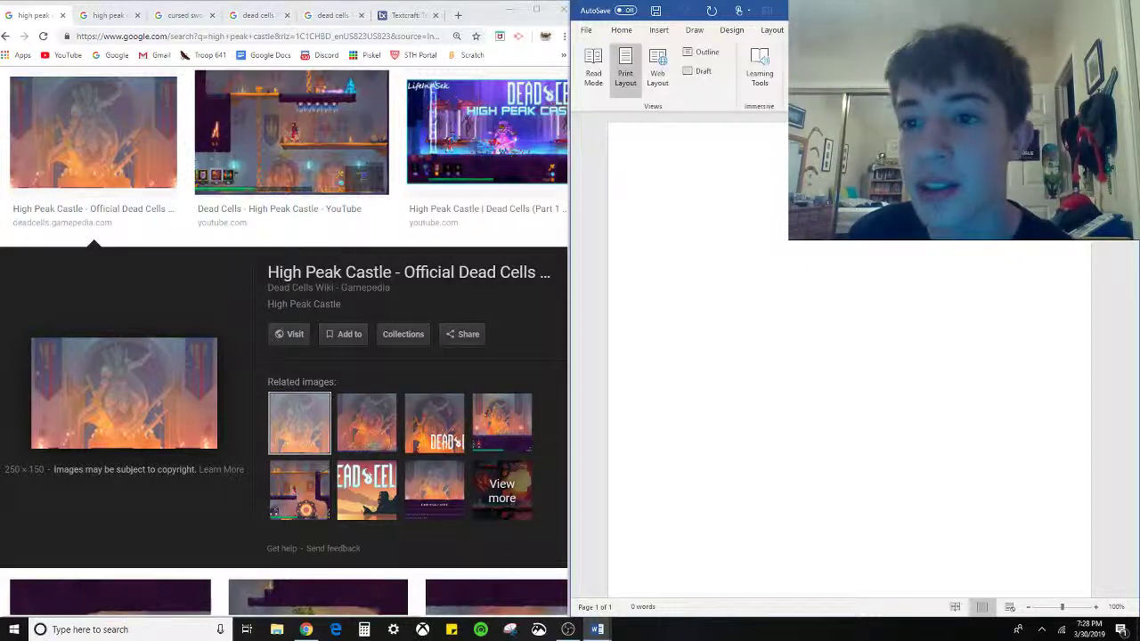
pyautogui.click(656, 30)
pyautogui.click(621, 31)
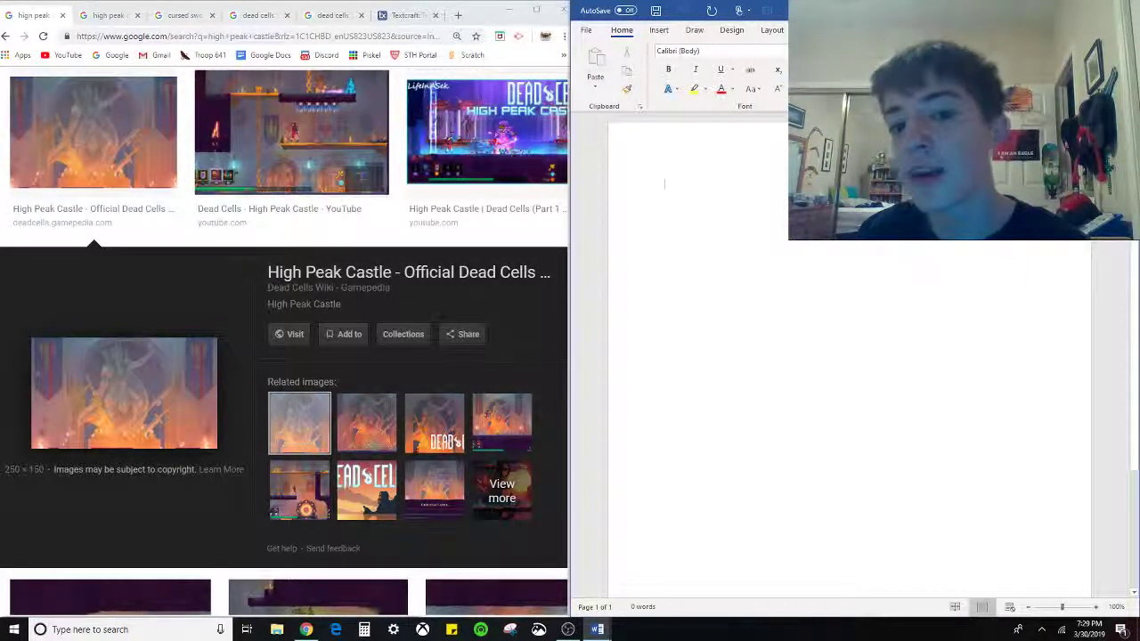
pyautogui.click(242, 362)
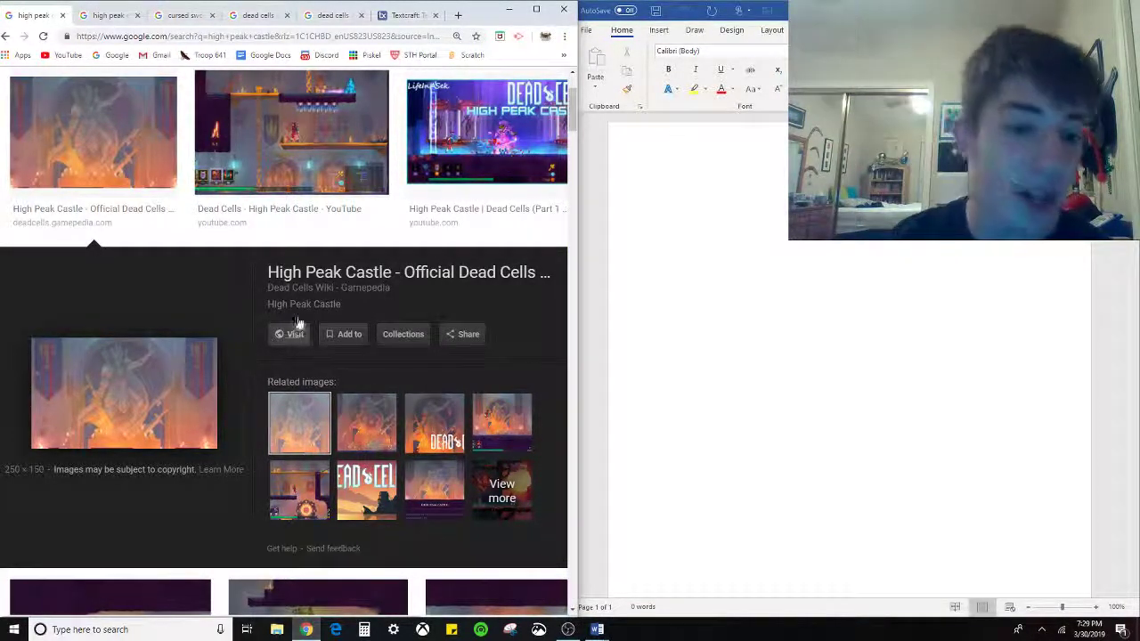
pyautogui.scroll(-2, 298, 323)
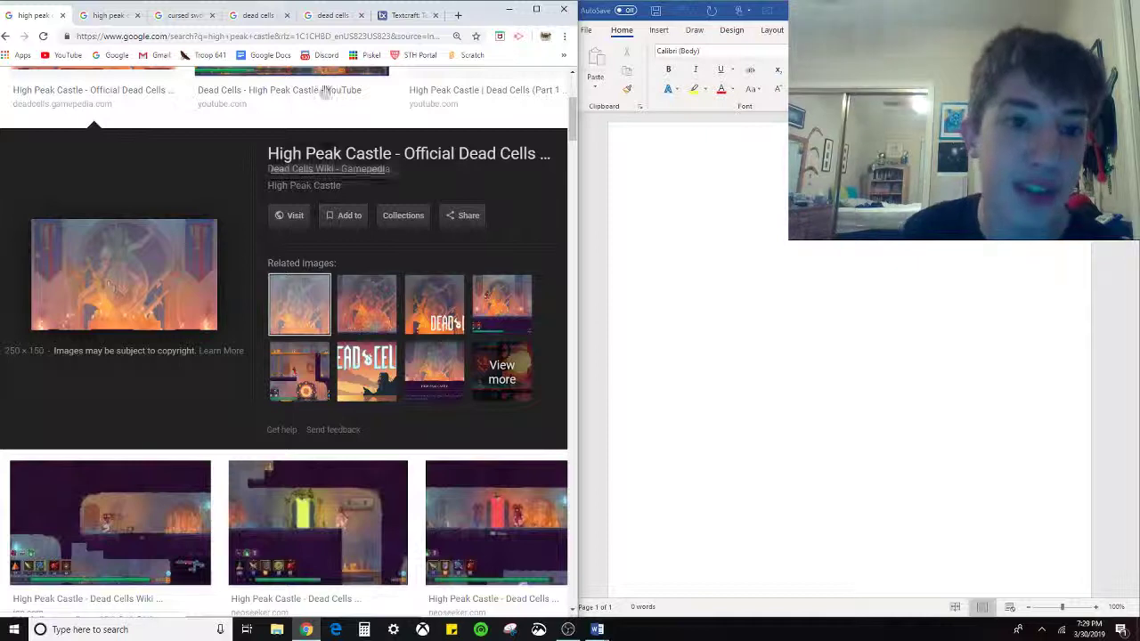
# Search Google for "minecraft background" in a new browser tab, and close that tab
pyautogui.click(458, 15)
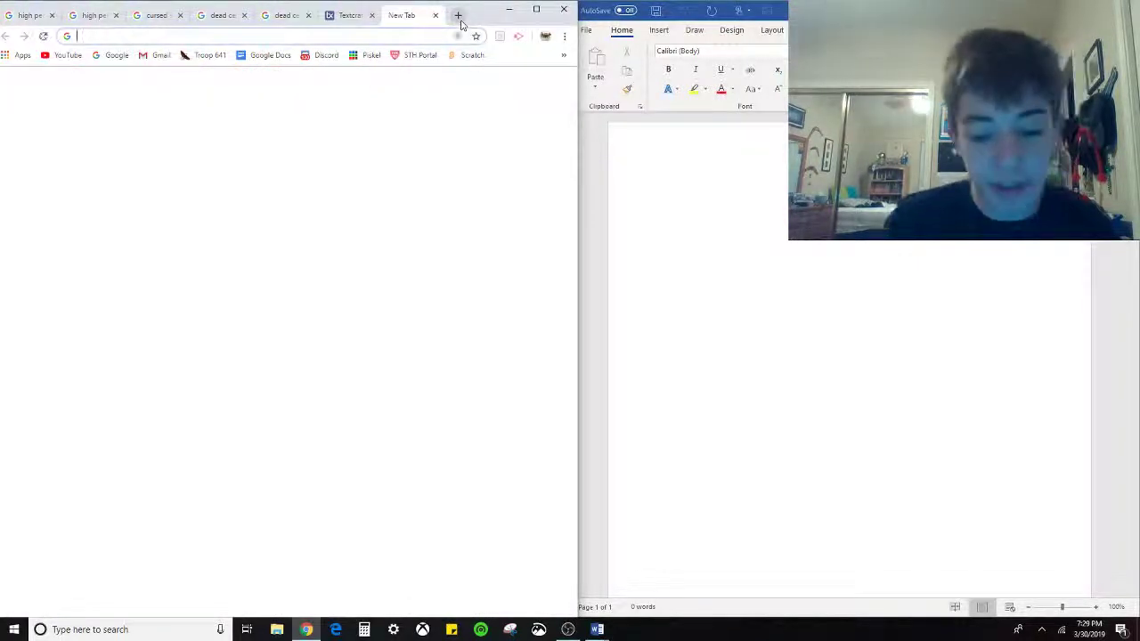
pyautogui.write('minecraft back')
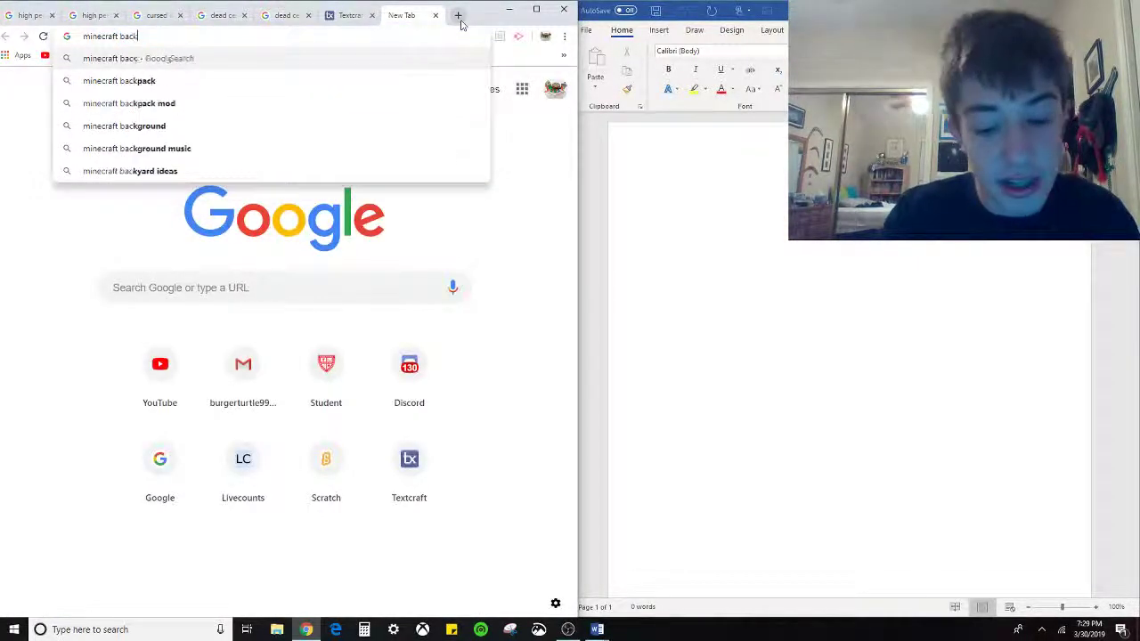
pyautogui.write('ground')
pyautogui.press('Return')
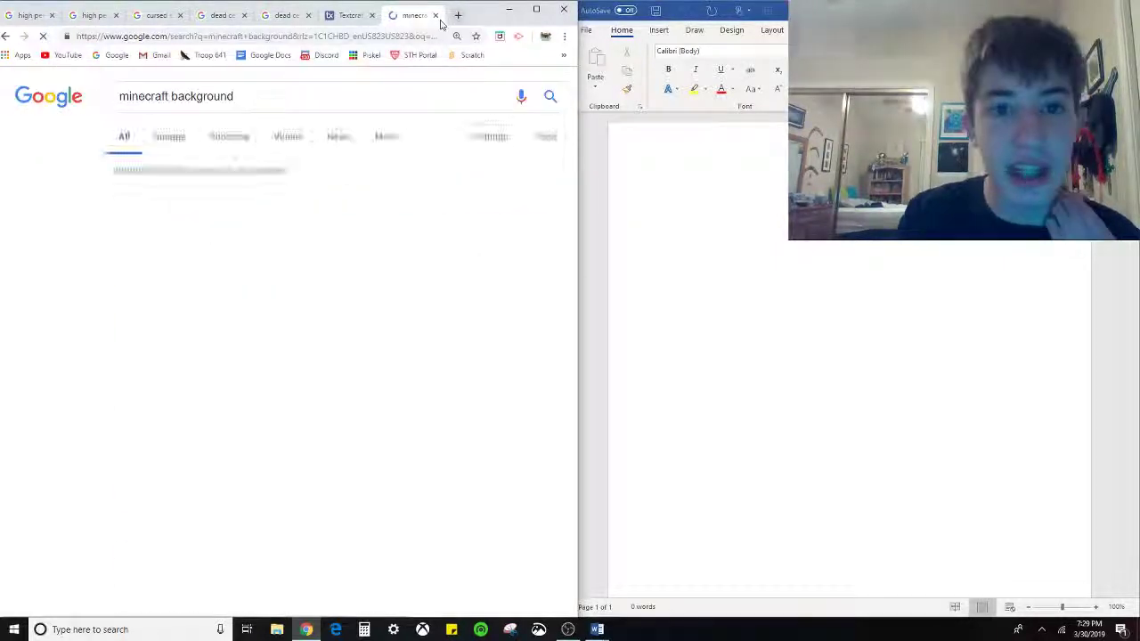
pyautogui.click(435, 16)
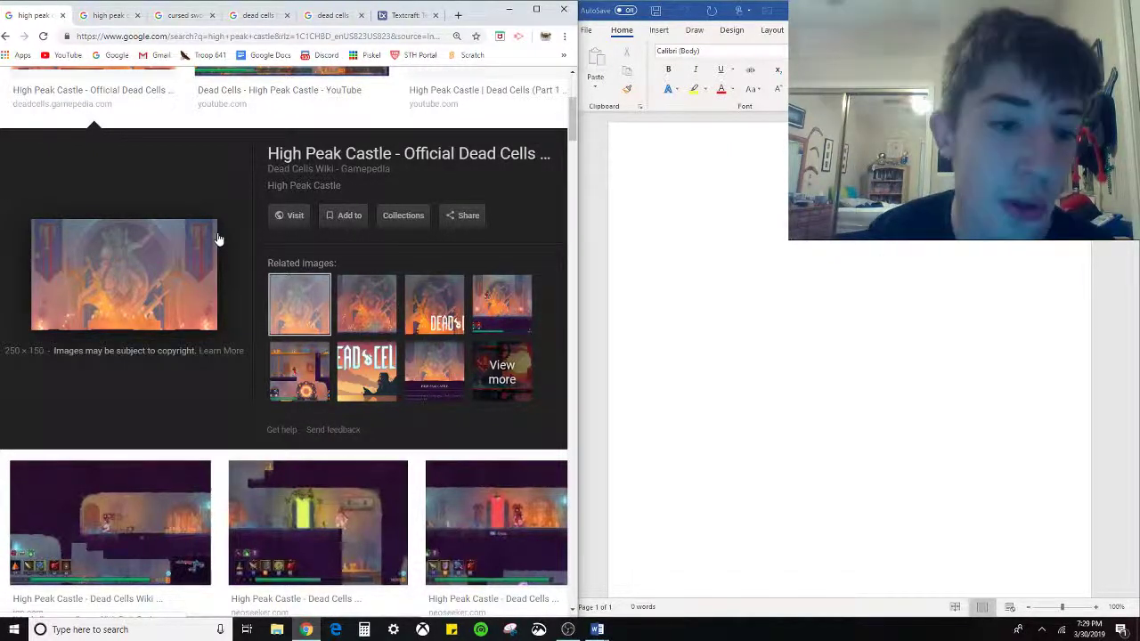
# Copy the castle background picture from the finished thumbnail document in Word and paste it into the blank document
pyautogui.click(598, 629)
pyautogui.click(563, 581)
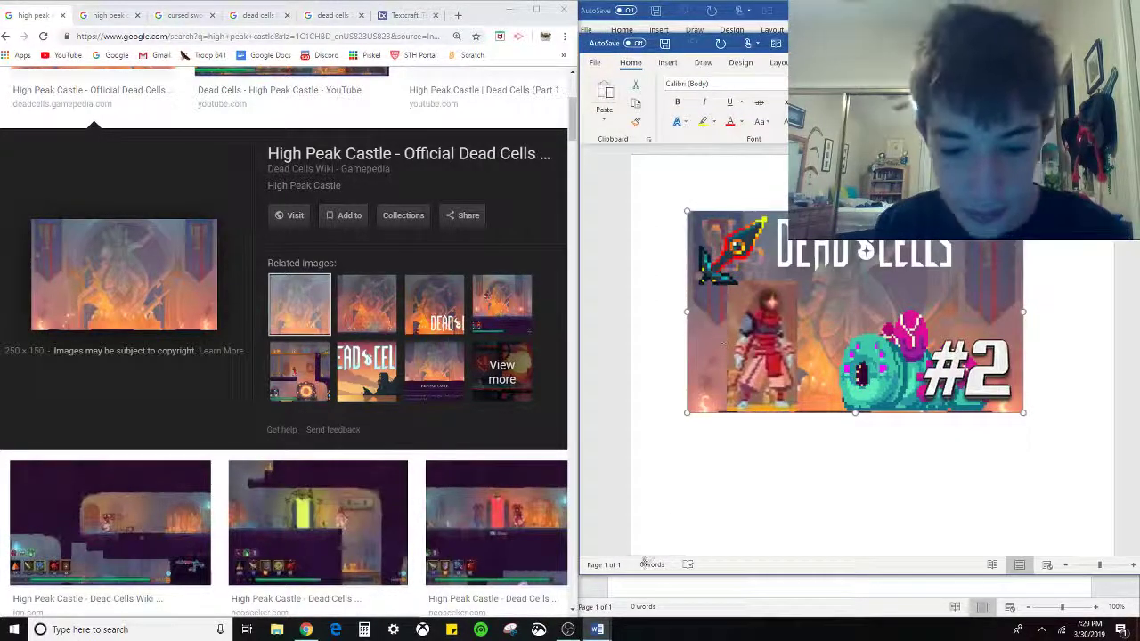
pyautogui.click(648, 593)
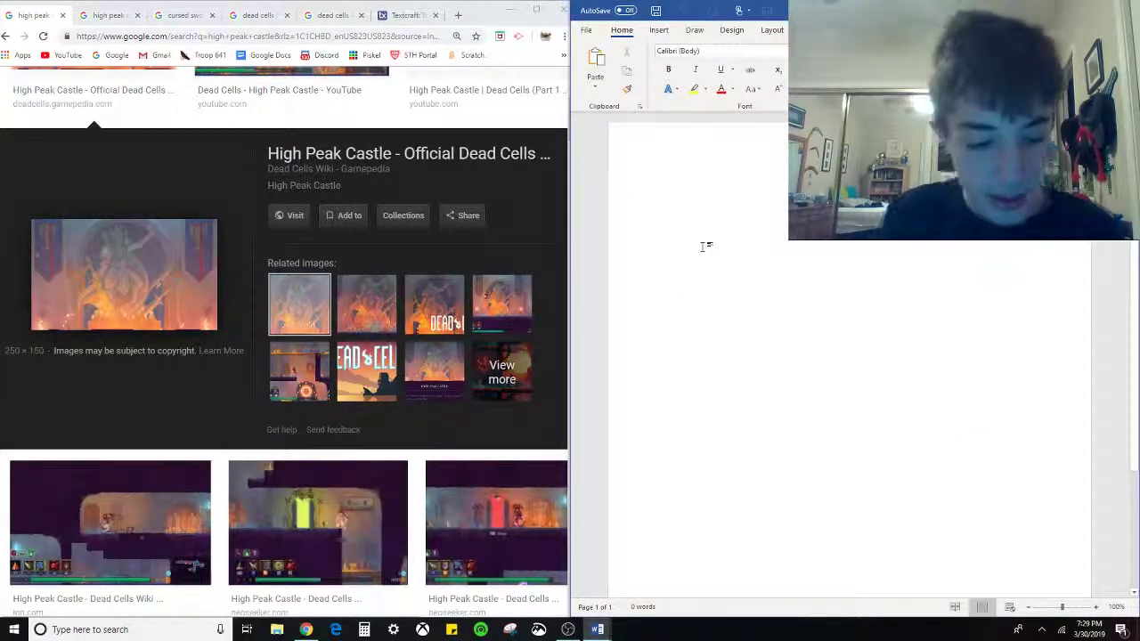
pyautogui.hotkey('ctrl', 'v')
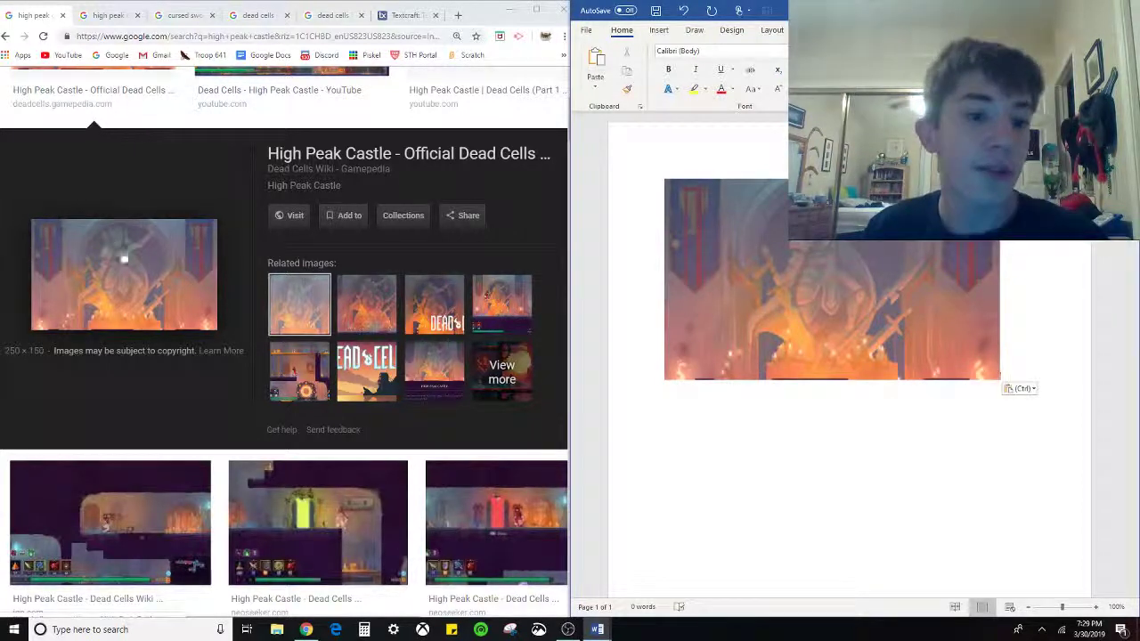
# Preview several related High Peak Castle images in the browser, and return to the Dead Cells Wiki castle image
pyautogui.click(365, 301)
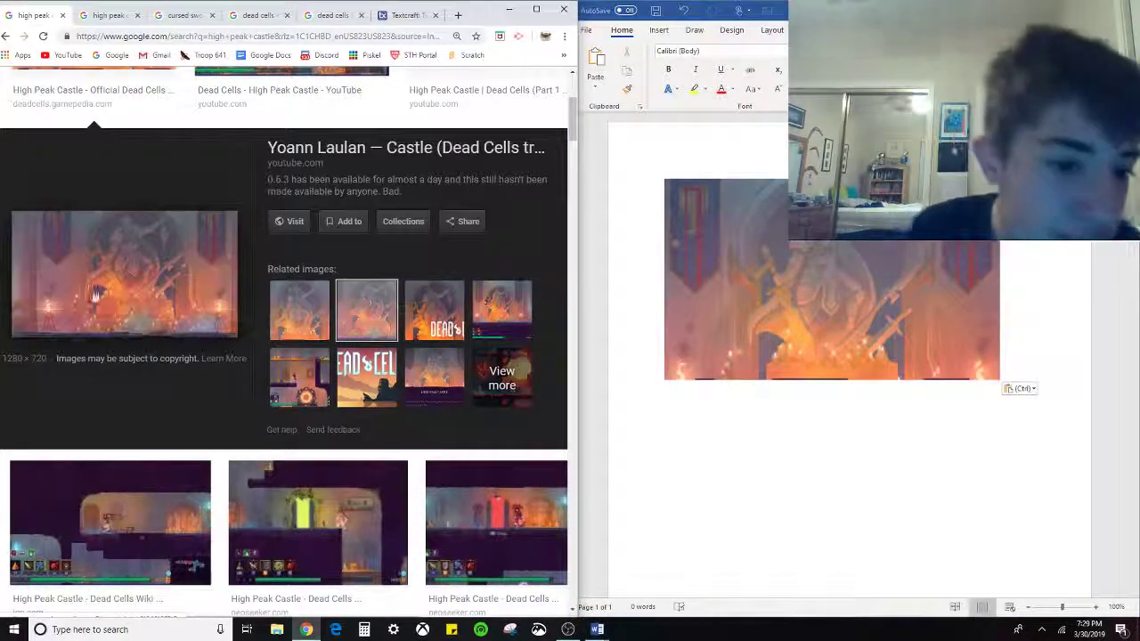
pyautogui.click(433, 312)
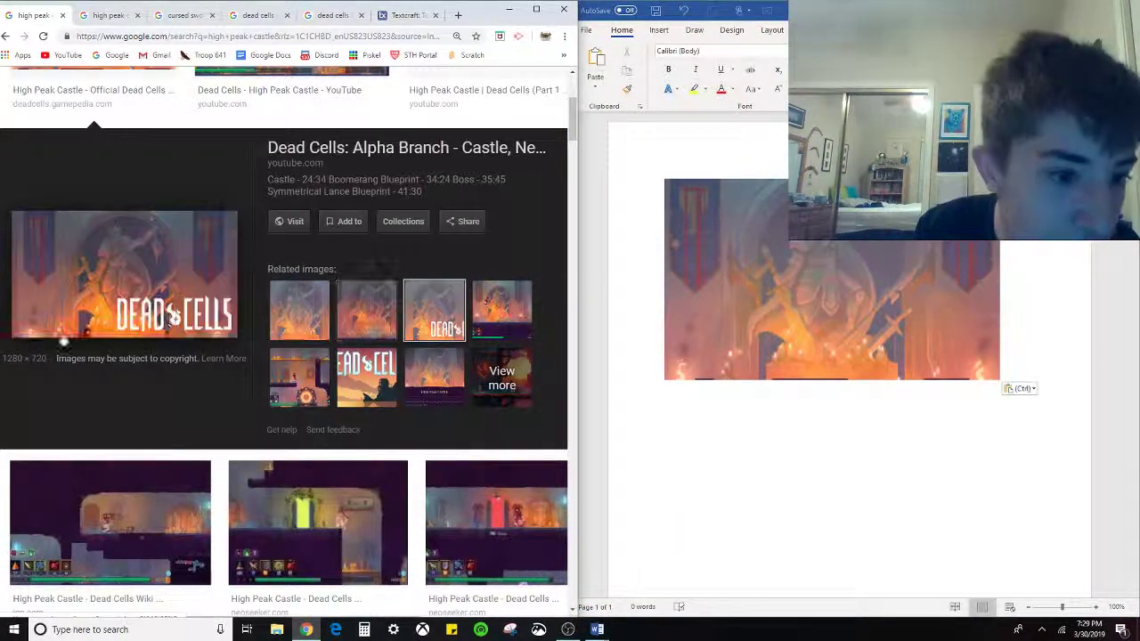
pyautogui.click(300, 378)
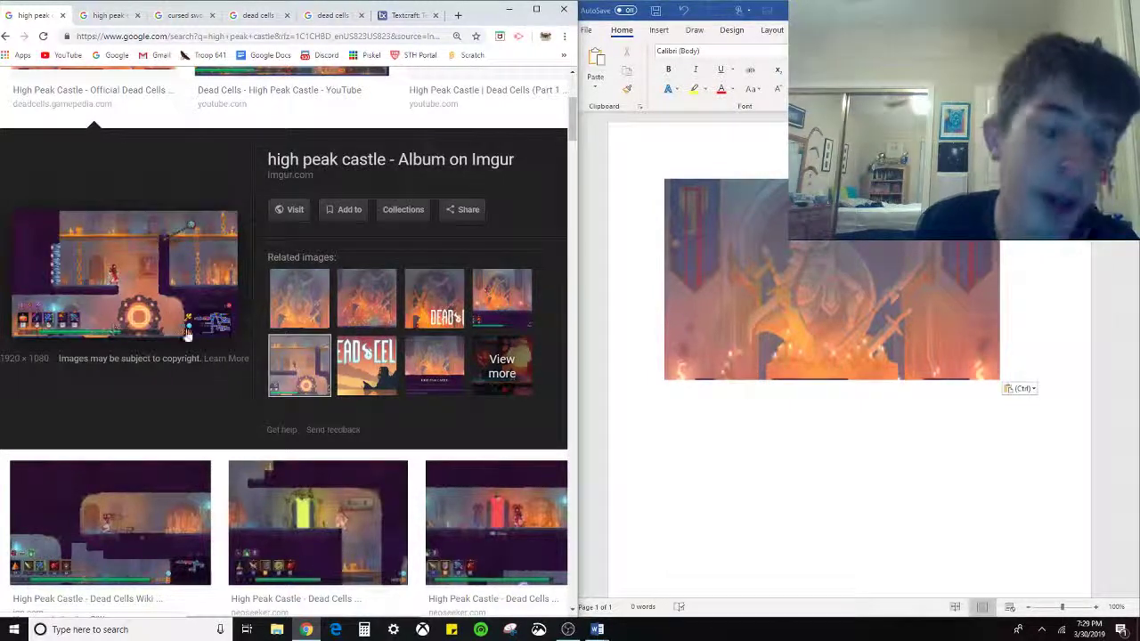
pyautogui.click(291, 315)
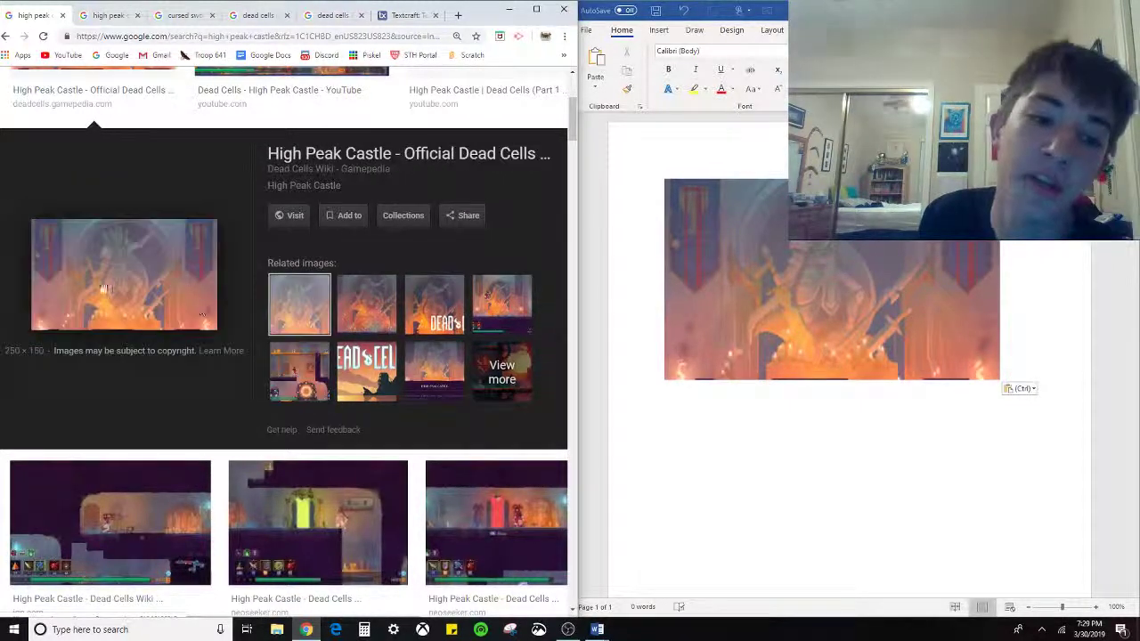
# Start saving the High Peak Castle image as a PNG in the Desktop folder, and cancel the save
pyautogui.rightClick(165, 267)
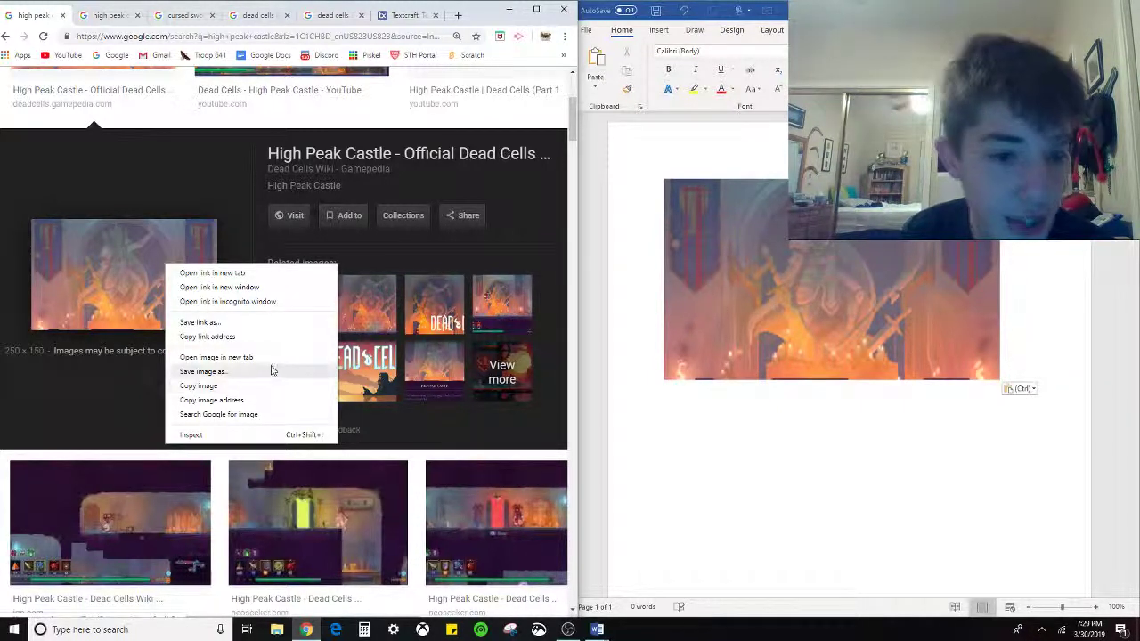
pyautogui.press('Escape')
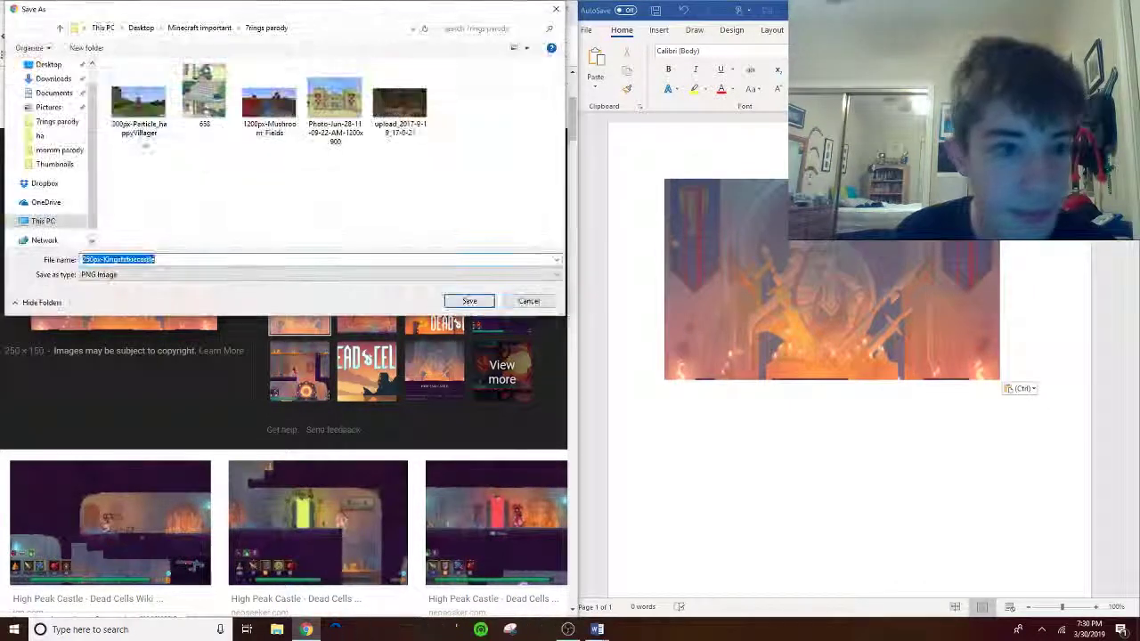
pyautogui.click(49, 66)
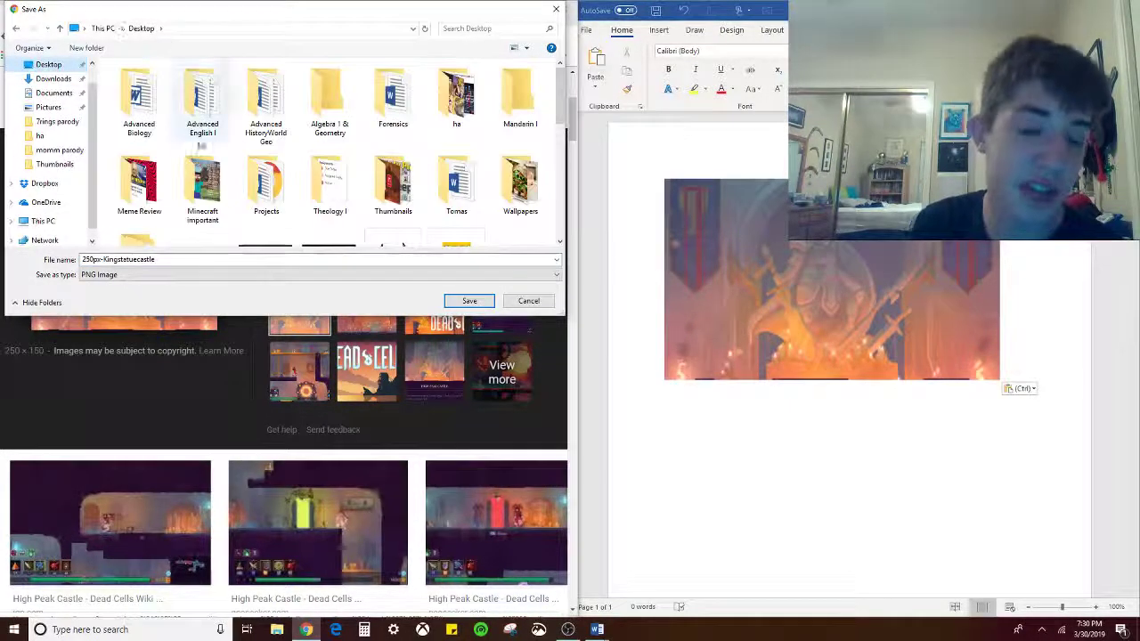
pyautogui.click(528, 301)
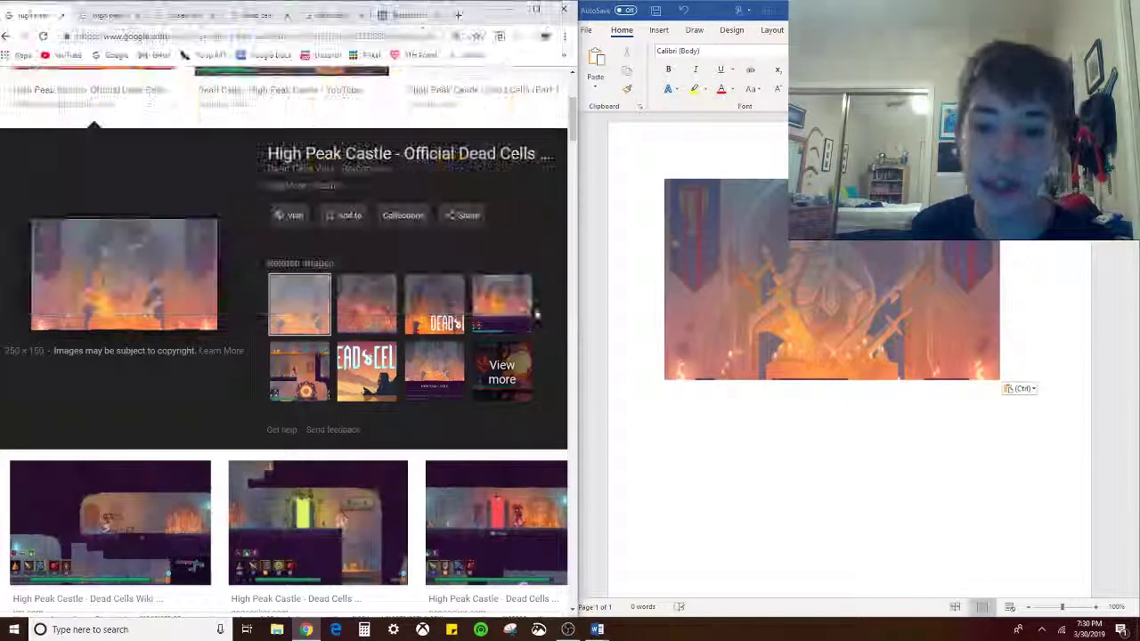
pyautogui.scroll(2, 290, 319)
pyautogui.scroll(-2, 290, 319)
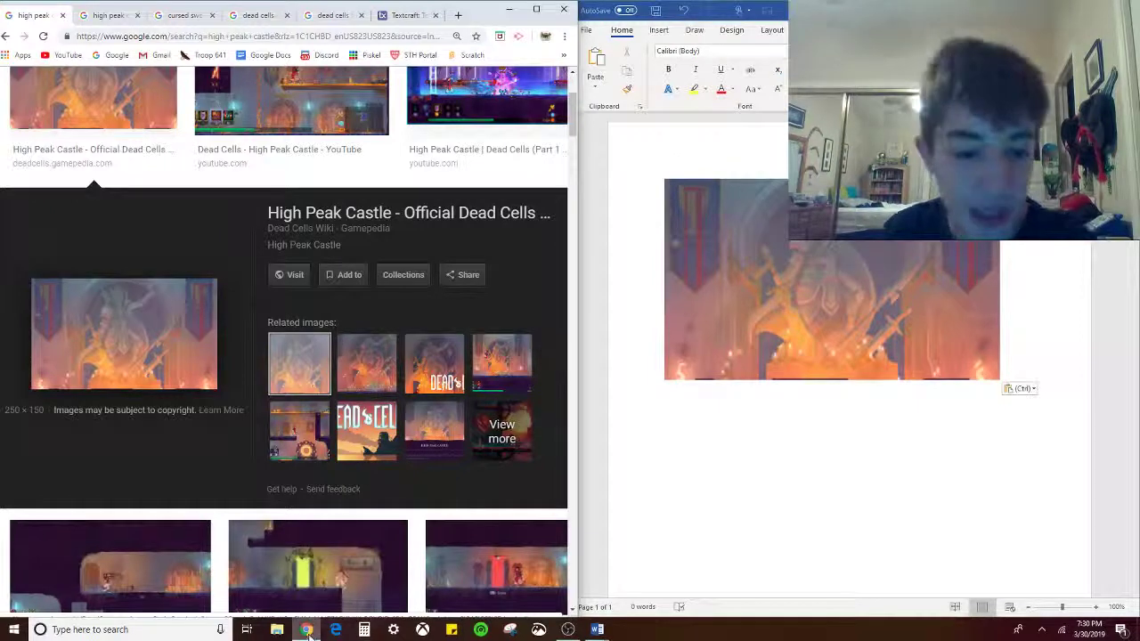
# Open the Desktop folder in File Explorer, try bringing the #2 picture into the Word document, and close the folder
pyautogui.click(277, 630)
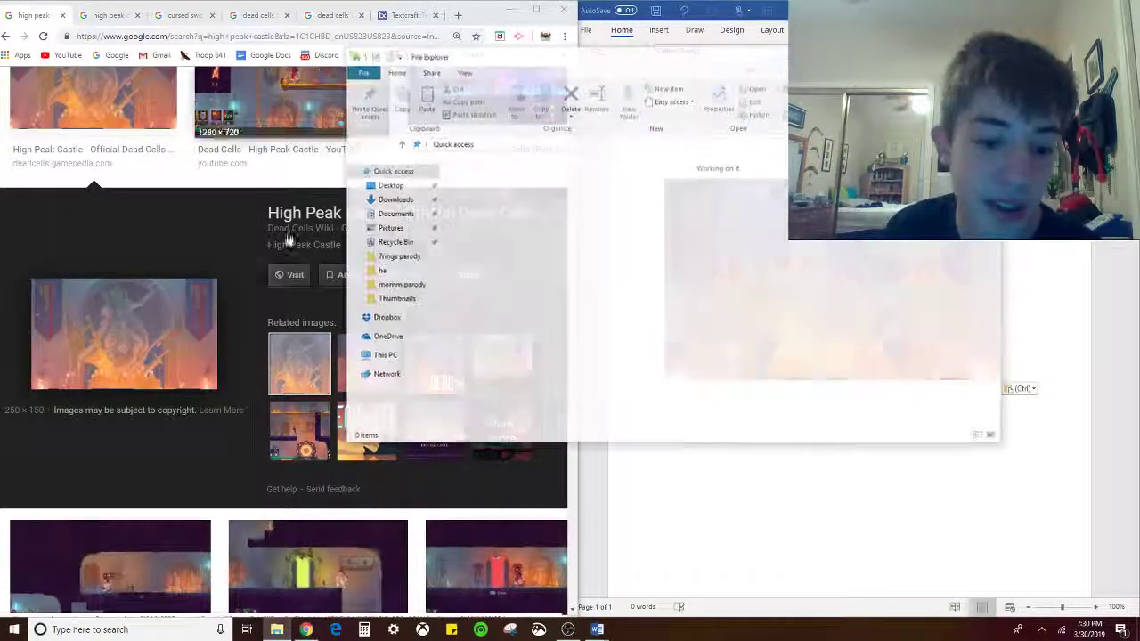
pyautogui.click(408, 187)
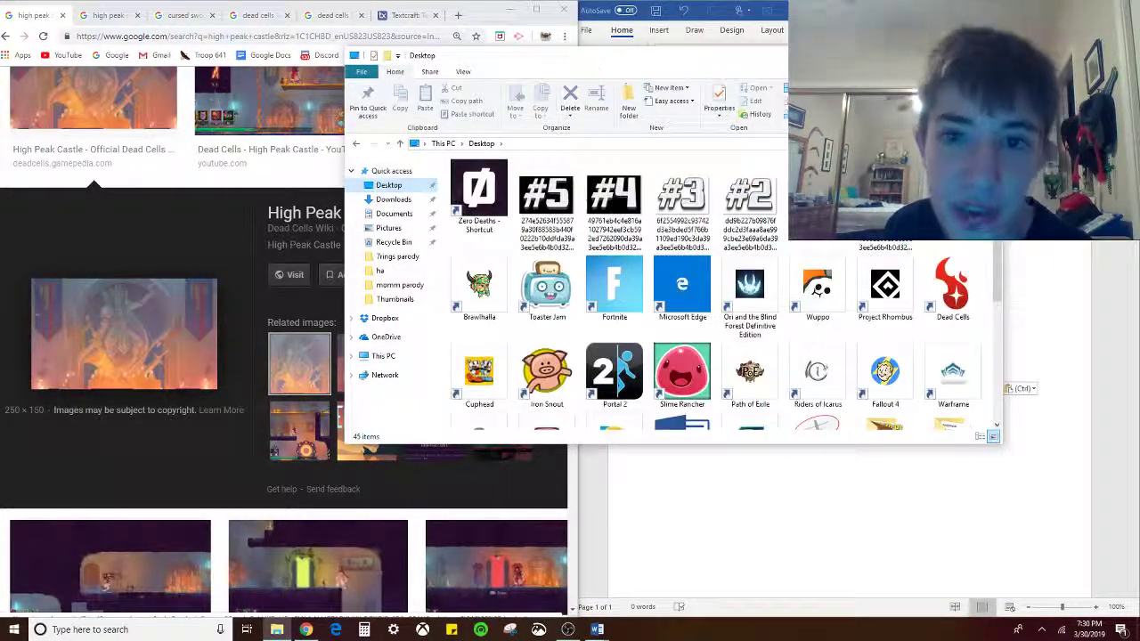
pyautogui.moveTo(777, 66); pyautogui.dragTo(406, 35)
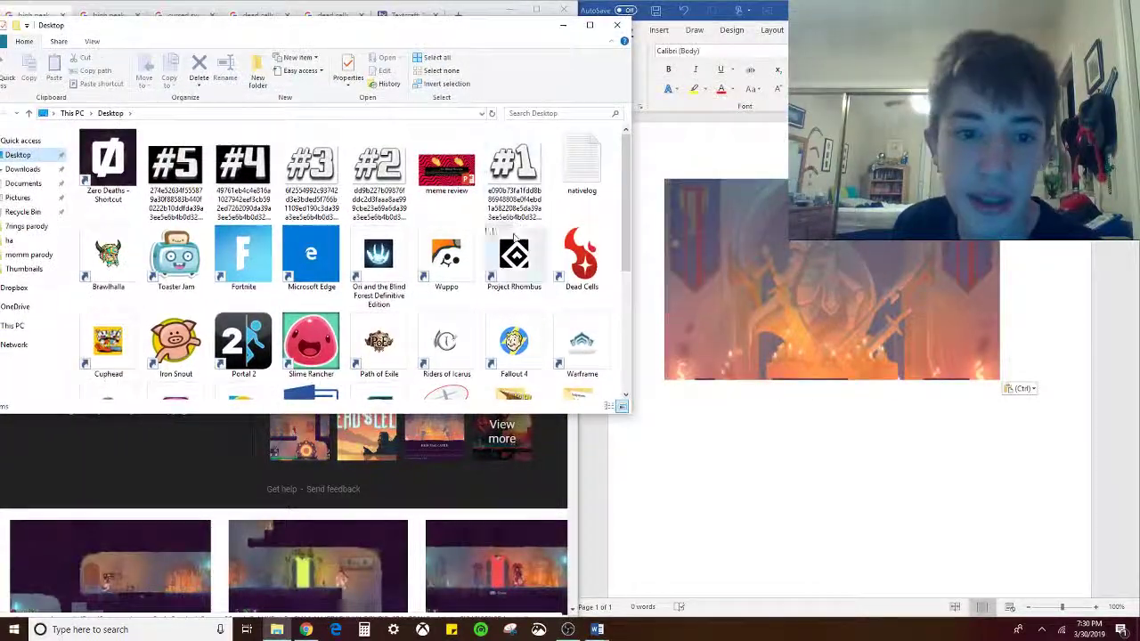
pyautogui.click(378, 165)
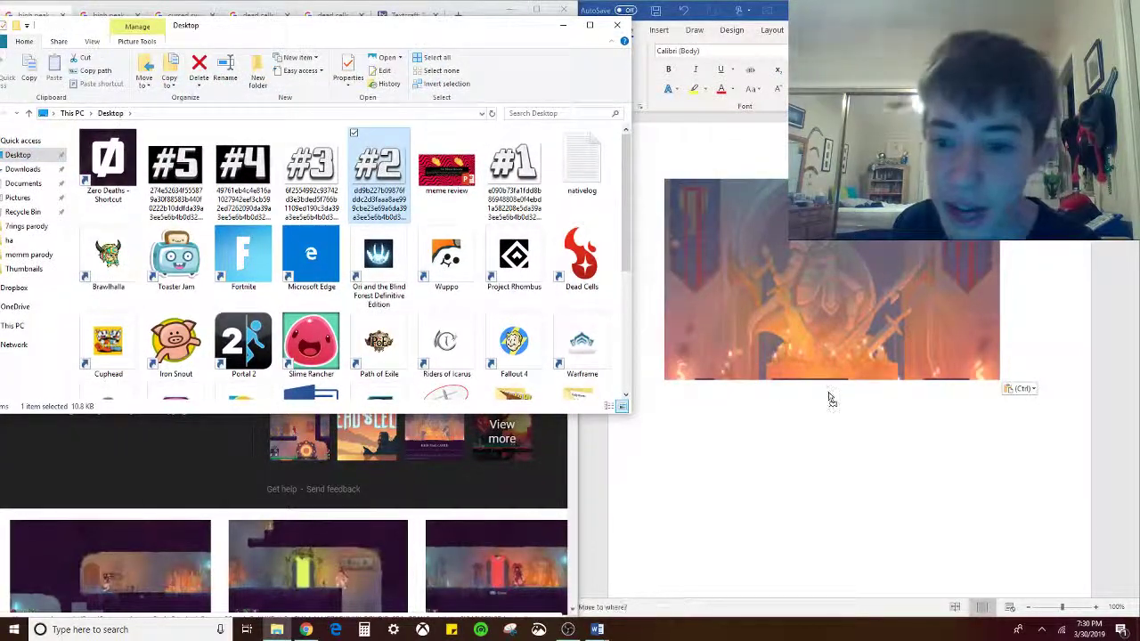
pyautogui.click(616, 24)
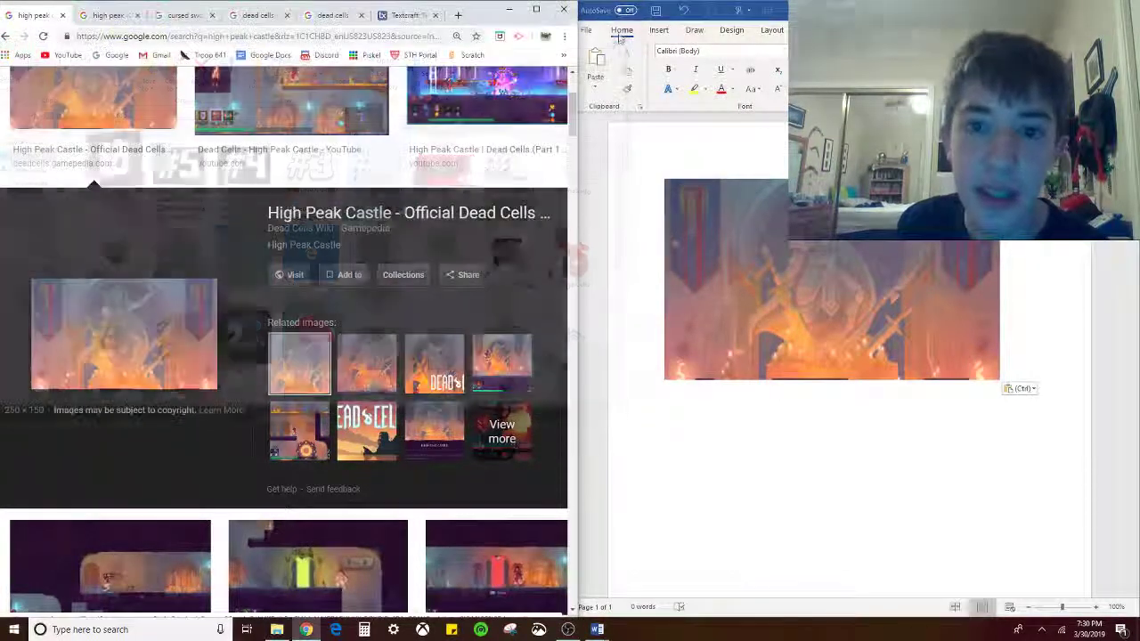
# Set the castle picture's text wrapping to In Front of Text in the Word document
pyautogui.click(954, 306)
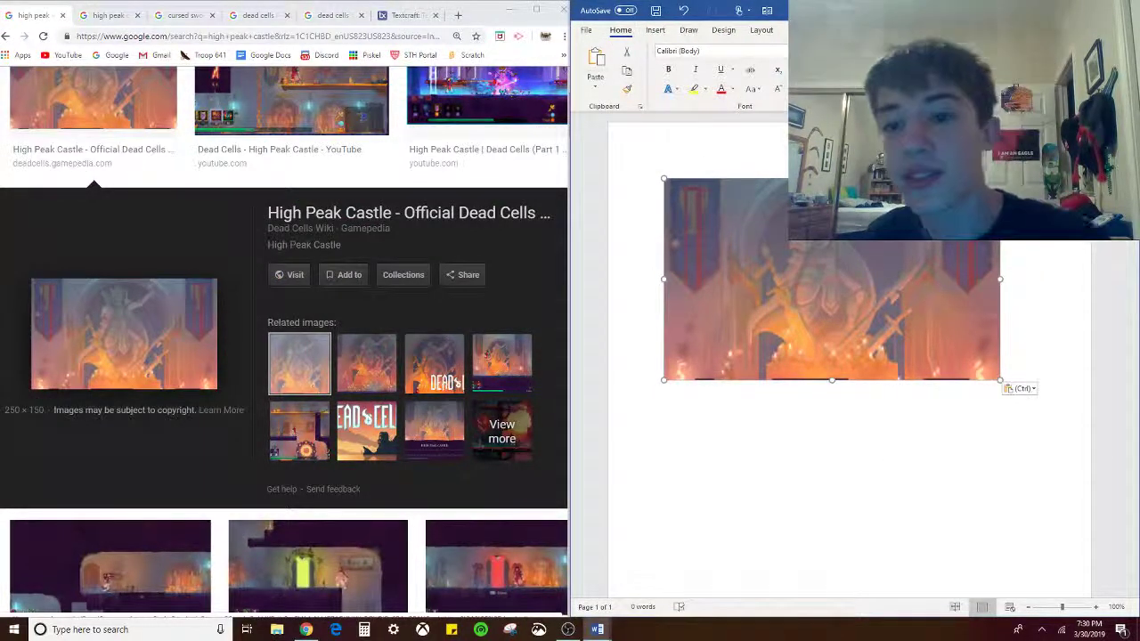
pyautogui.click(994, 30)
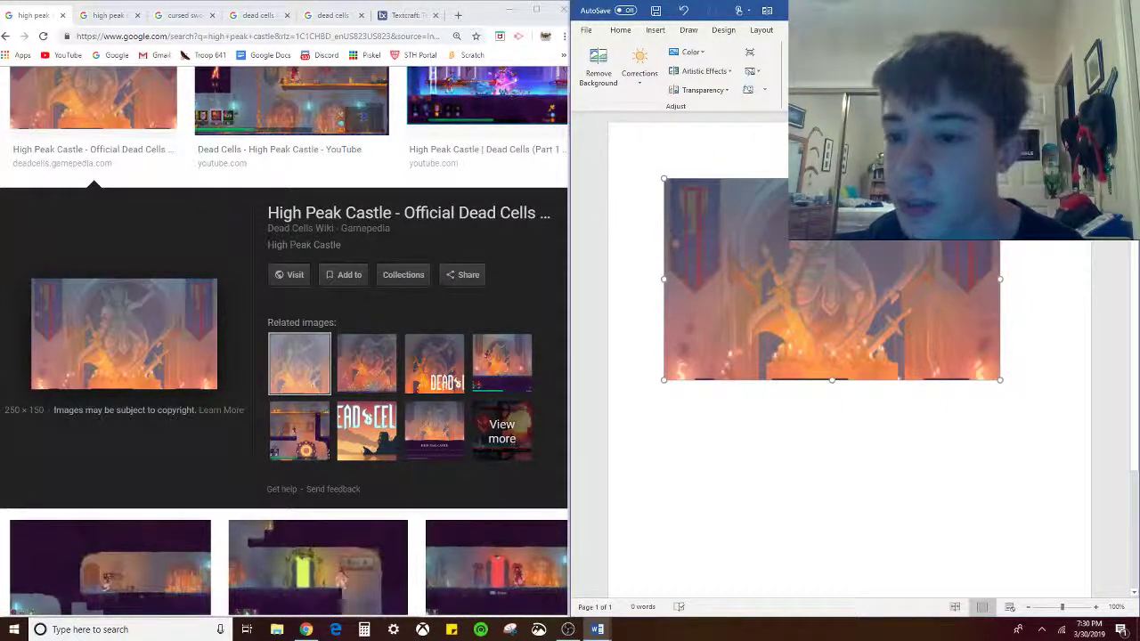
pyautogui.click(609, 228)
pyautogui.click(979, 213)
pyautogui.click(1013, 189)
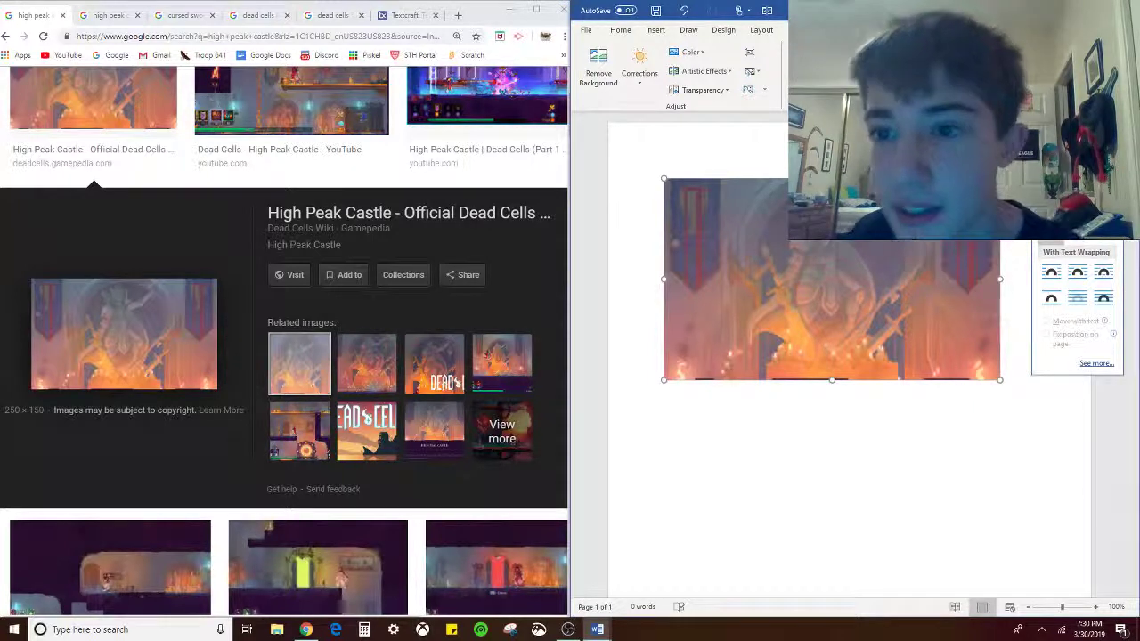
pyautogui.click(968, 30)
pyautogui.click(936, 30)
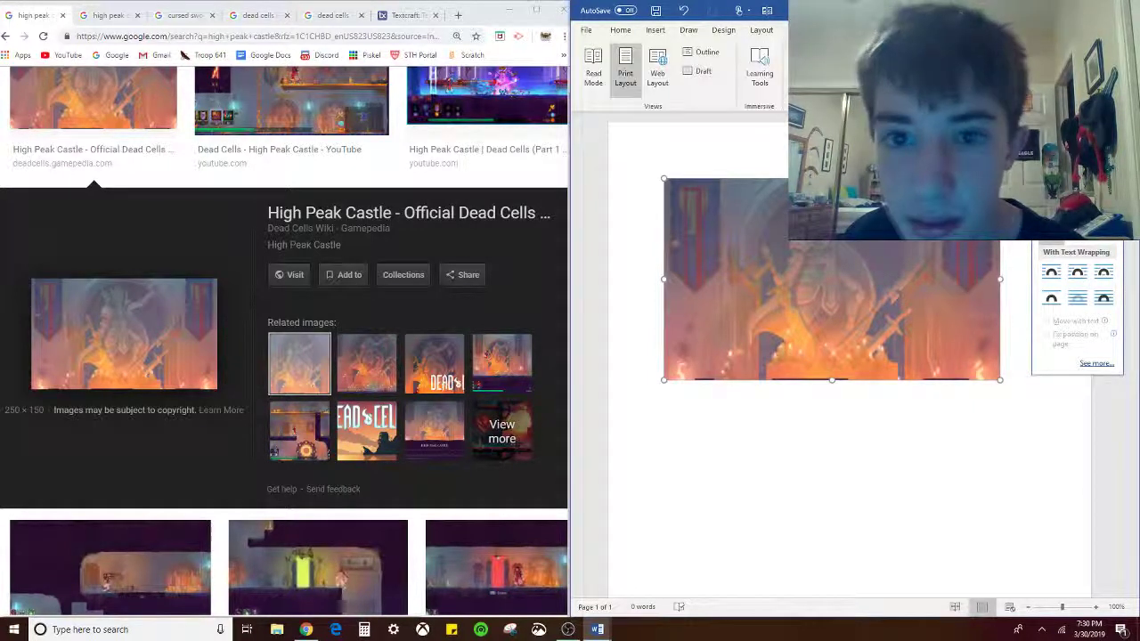
pyautogui.click(1003, 31)
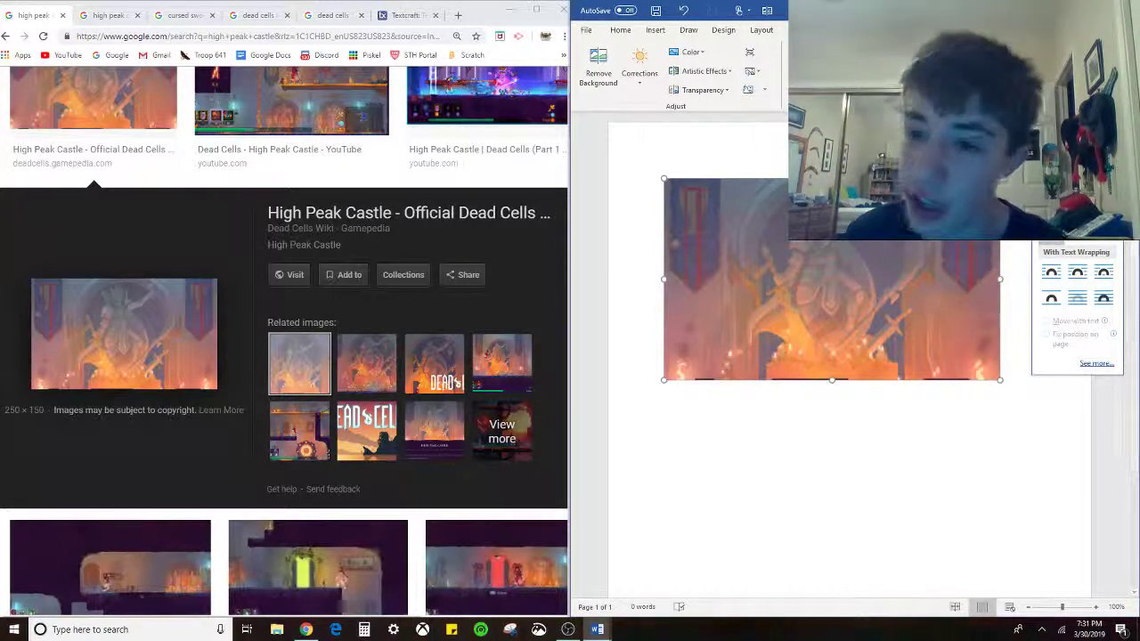
pyautogui.click(1107, 299)
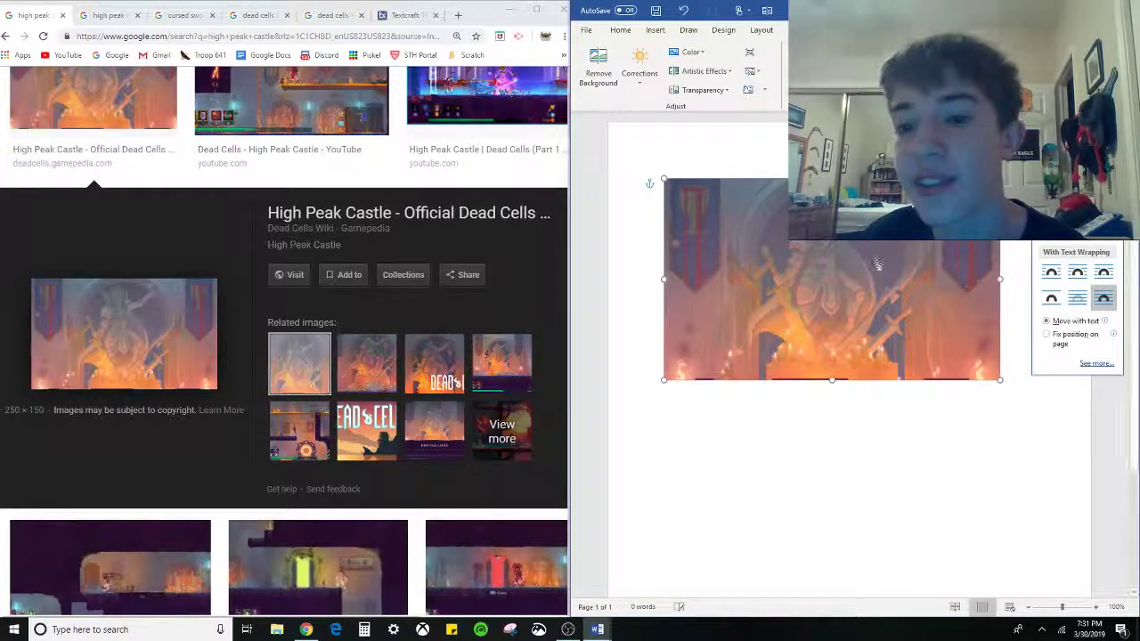
# Move the castle picture near the top of the page and enlarge it to span most of the page width
pyautogui.moveTo(864, 285); pyautogui.dragTo(844, 228)
pyautogui.moveTo(993, 249); pyautogui.dragTo(946, 310)
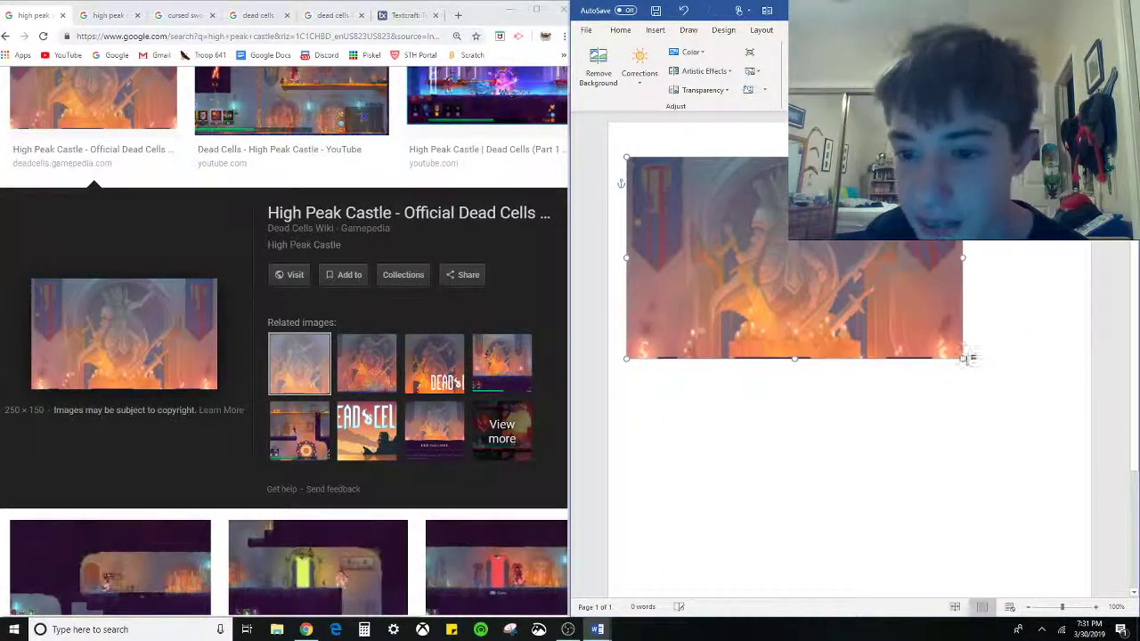
pyautogui.moveTo(962, 358)
pyautogui.mouseDown()
pyautogui.moveTo(1069, 413)
pyautogui.moveTo(959, 356)
pyautogui.mouseUp()
pyautogui.moveTo(711, 248); pyautogui.dragTo(740, 254)
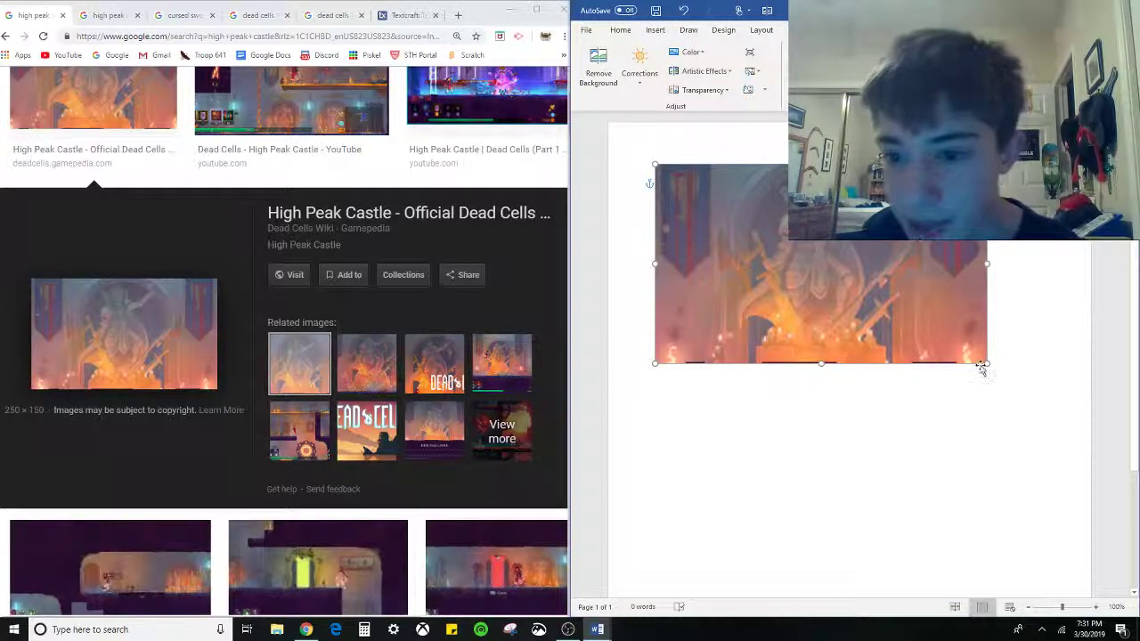
pyautogui.moveTo(980, 367); pyautogui.dragTo(1045, 388)
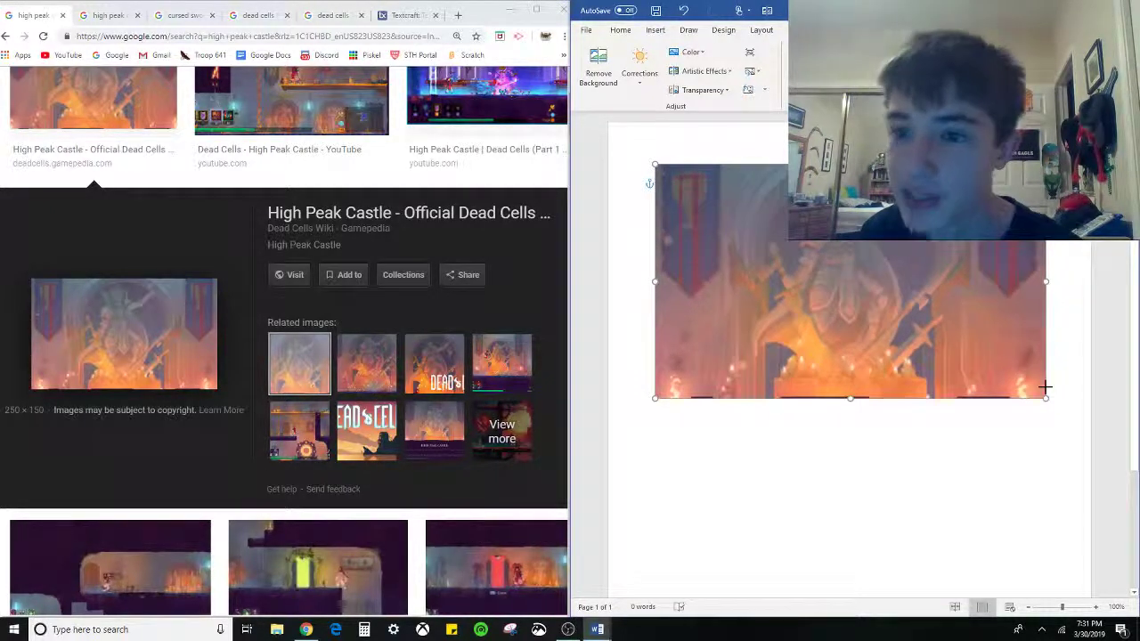
pyautogui.click(1118, 339)
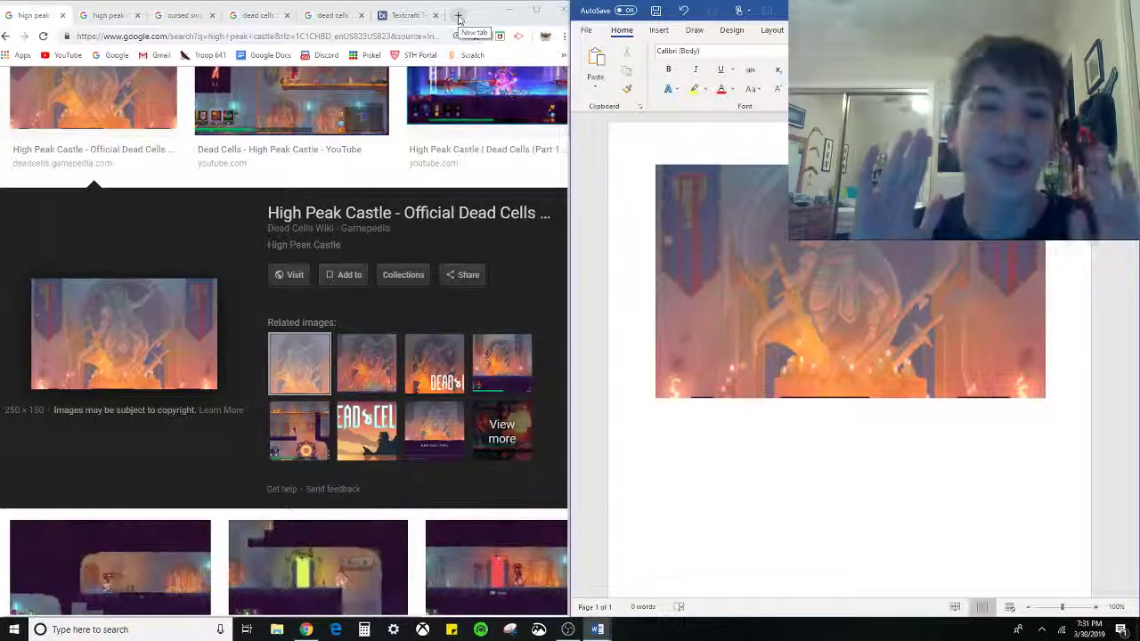
# Look over the open image searches for the cursed sword and the Dead Cells logo in the browser
pyautogui.click(568, 630)
pyautogui.click(787, 534)
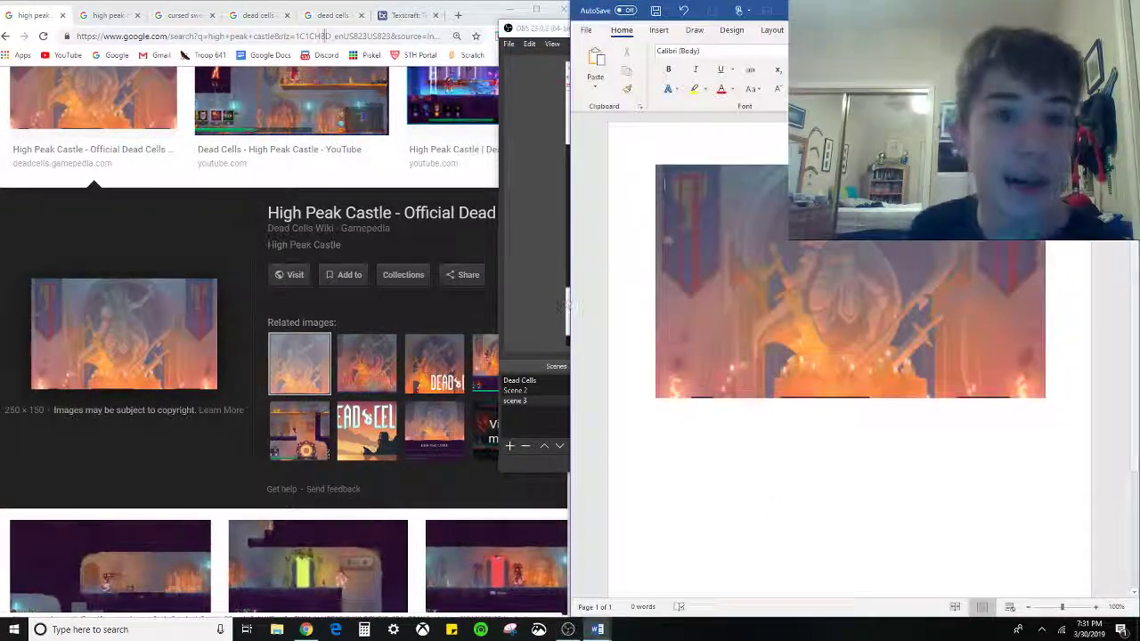
pyautogui.click(107, 15)
pyautogui.click(198, 15)
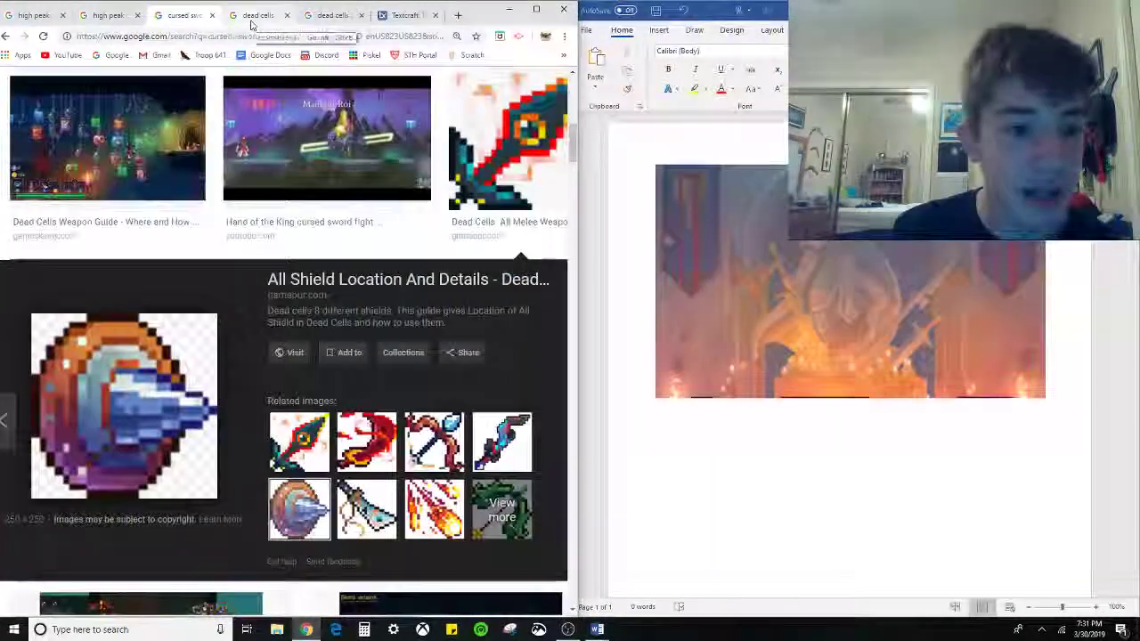
pyautogui.click(283, 16)
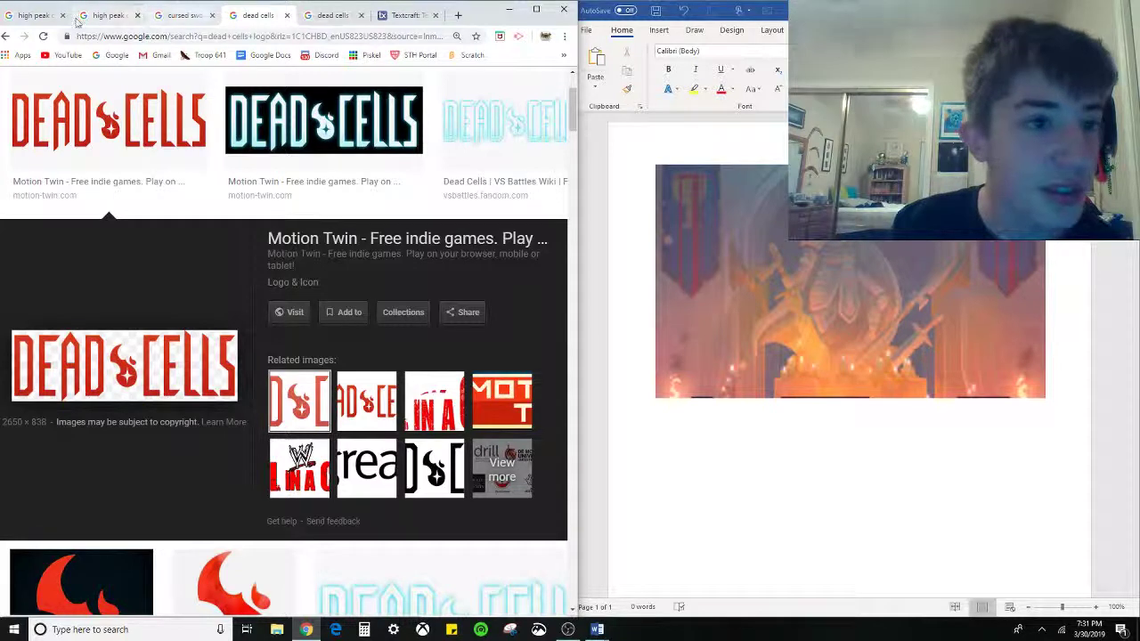
# Examine the character in the Destructoid High Peak Castle screenshot, opening its source article and closing it again
pyautogui.click(111, 15)
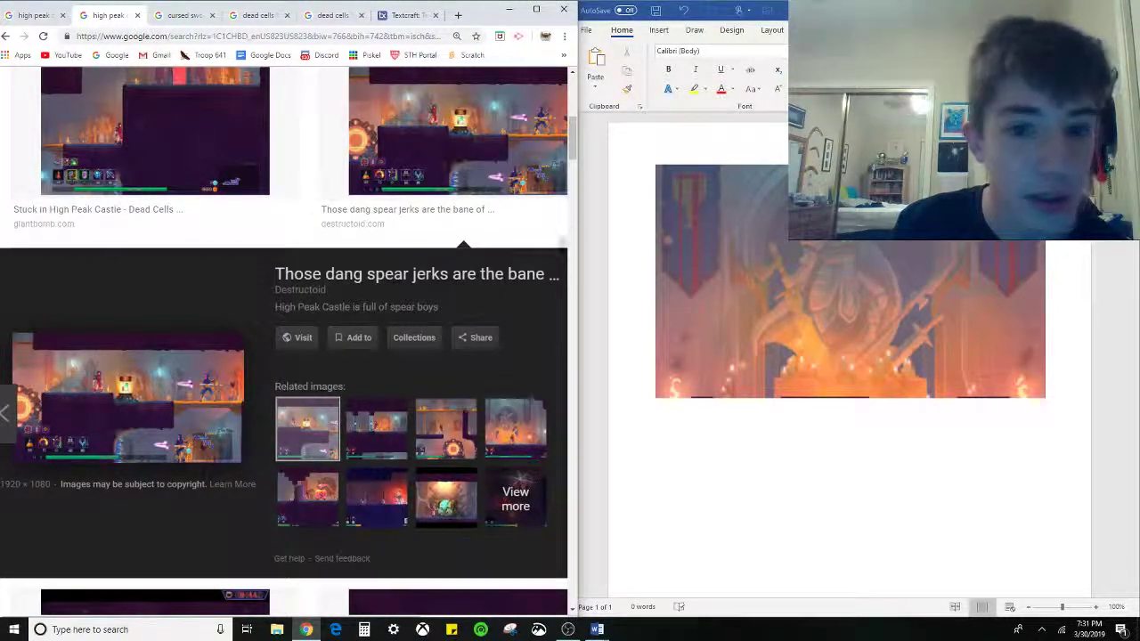
pyautogui.scroll(2, 547, 505)
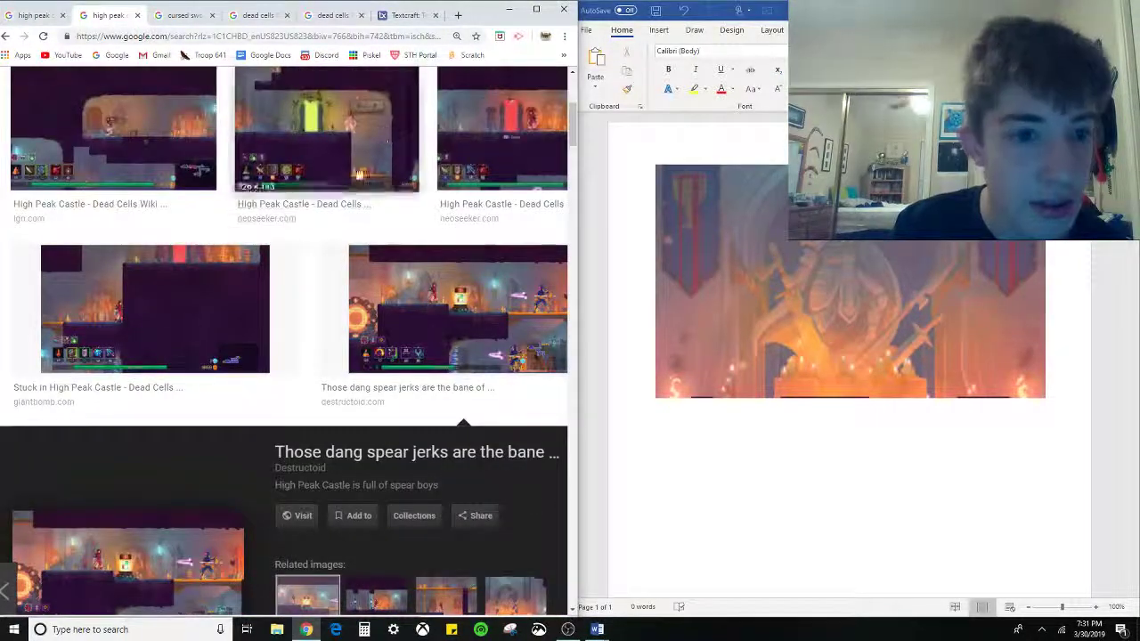
pyautogui.scroll(-3, 547, 506)
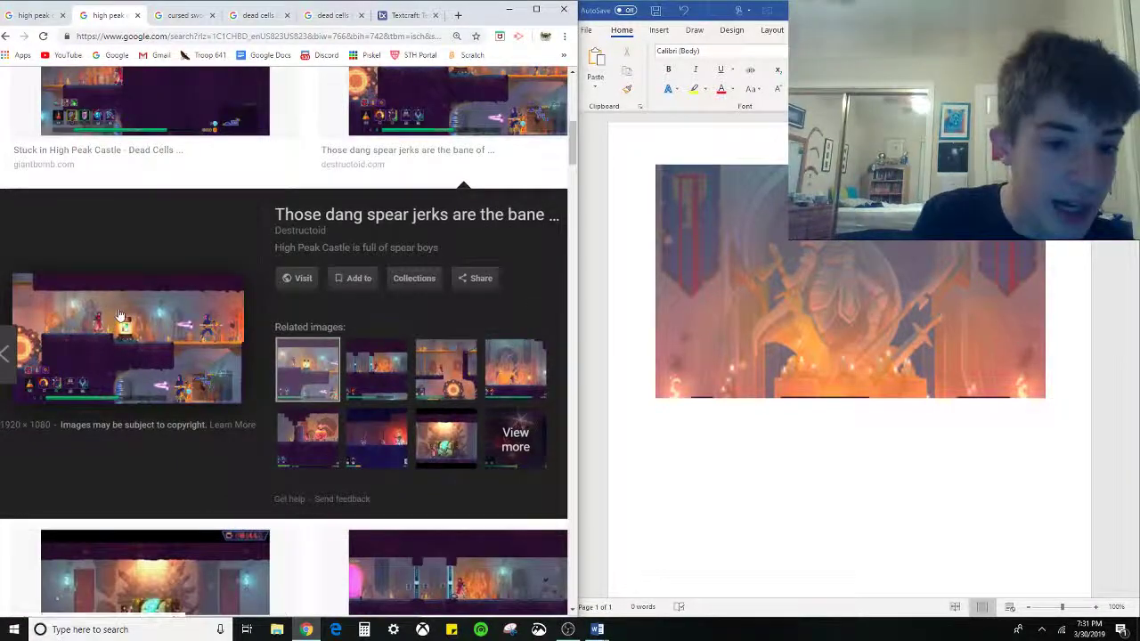
pyautogui.scroll(5, 111, 321)
pyautogui.scroll(2, 285, 339)
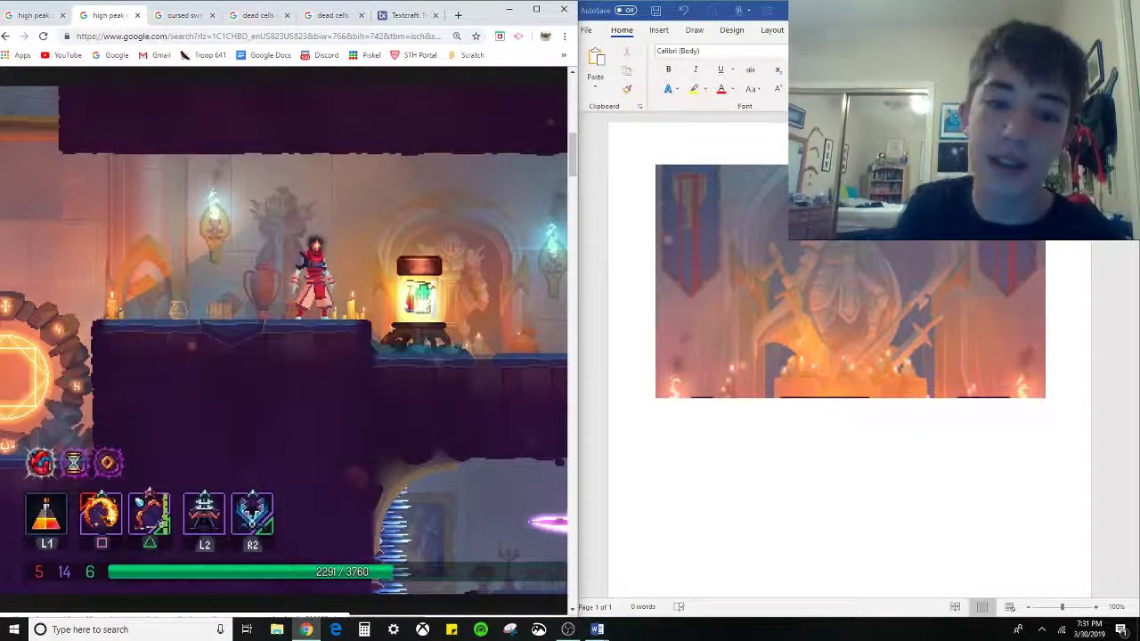
pyautogui.click(285, 338)
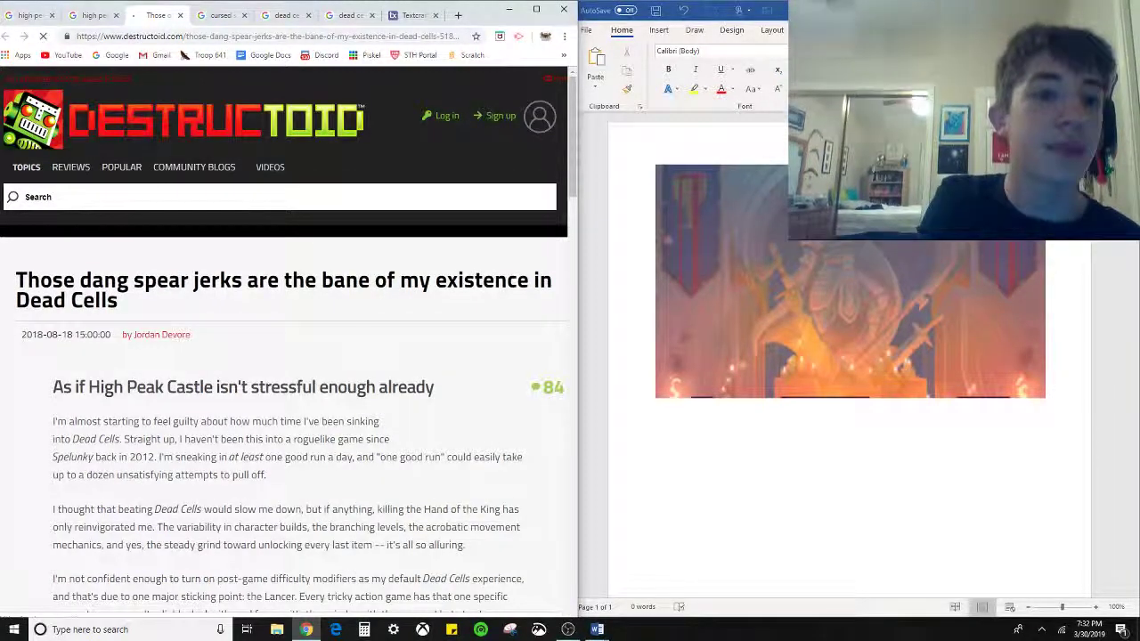
pyautogui.hotkey('ctrl', 'w')
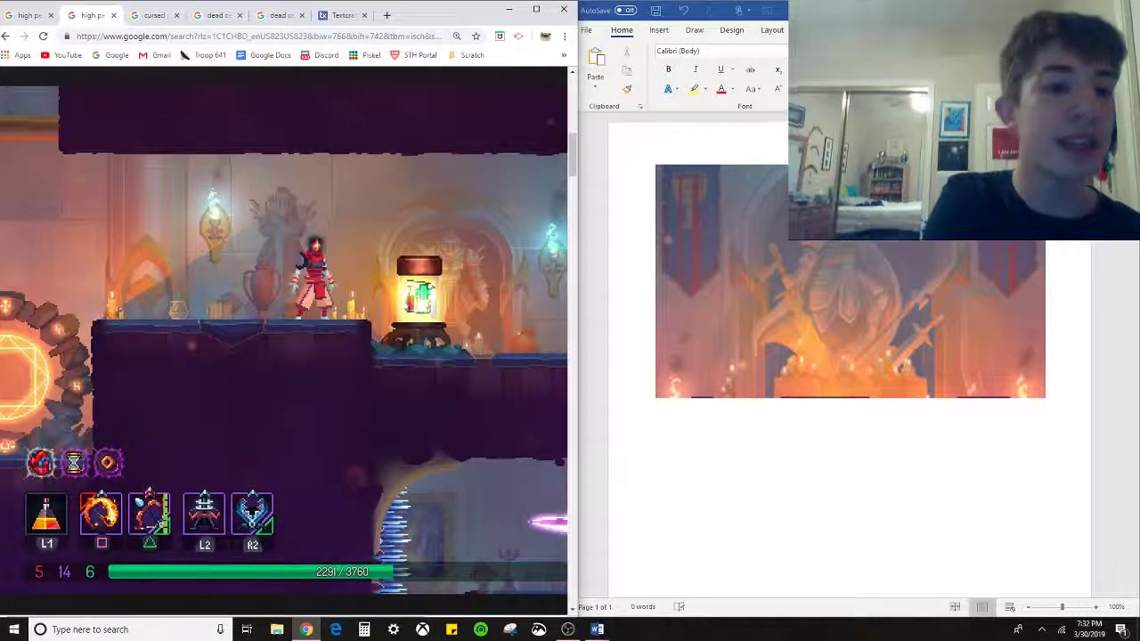
# Search the web for "dead cells character" in a new tab and open the Nintendo Switch character image
pyautogui.click(386, 15)
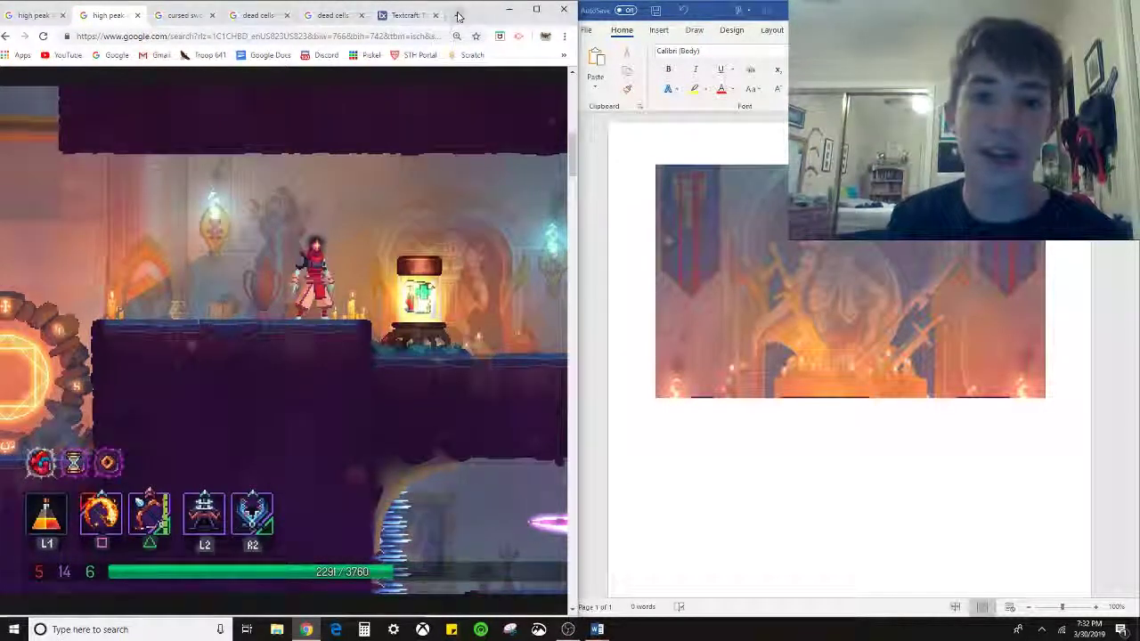
pyautogui.write('dead')
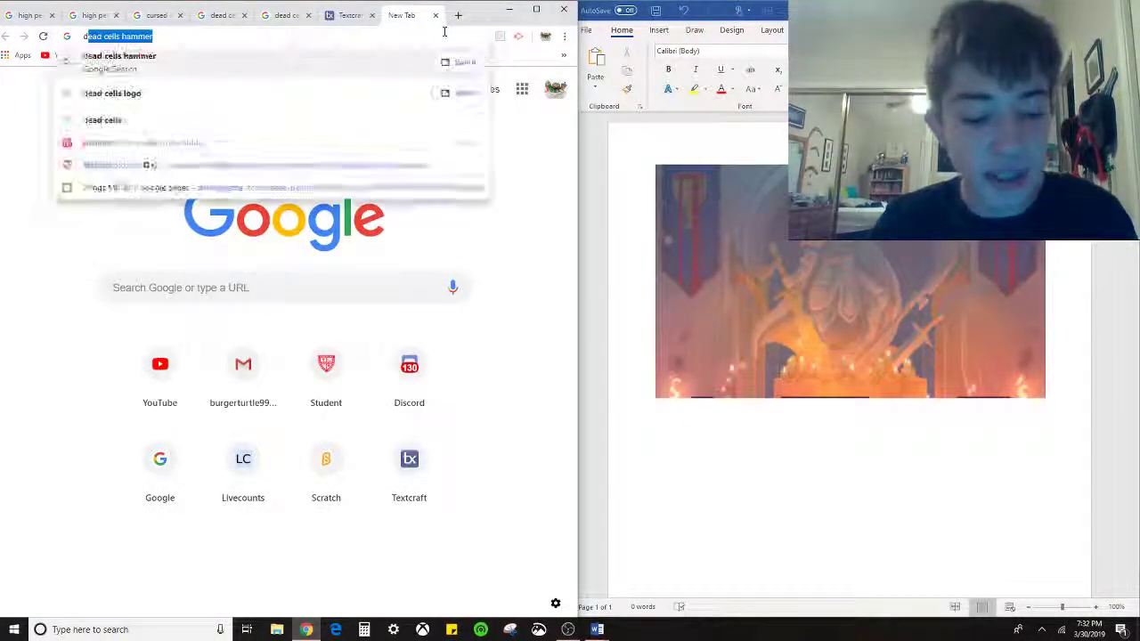
pyautogui.write(' cells cha')
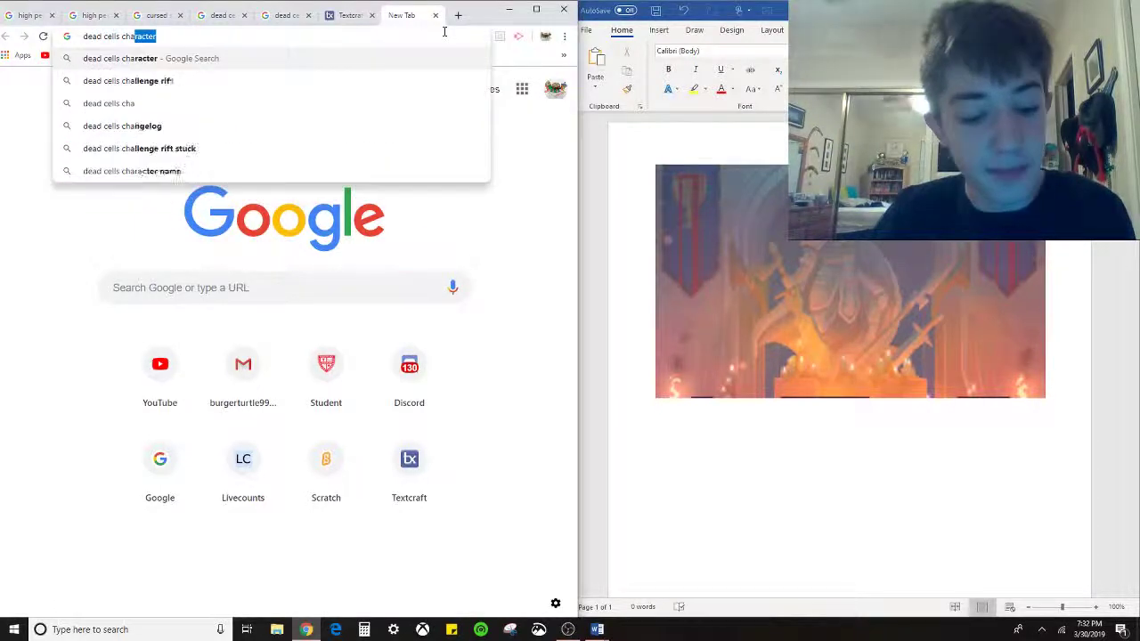
pyautogui.write('racter')
pyautogui.press('Return')
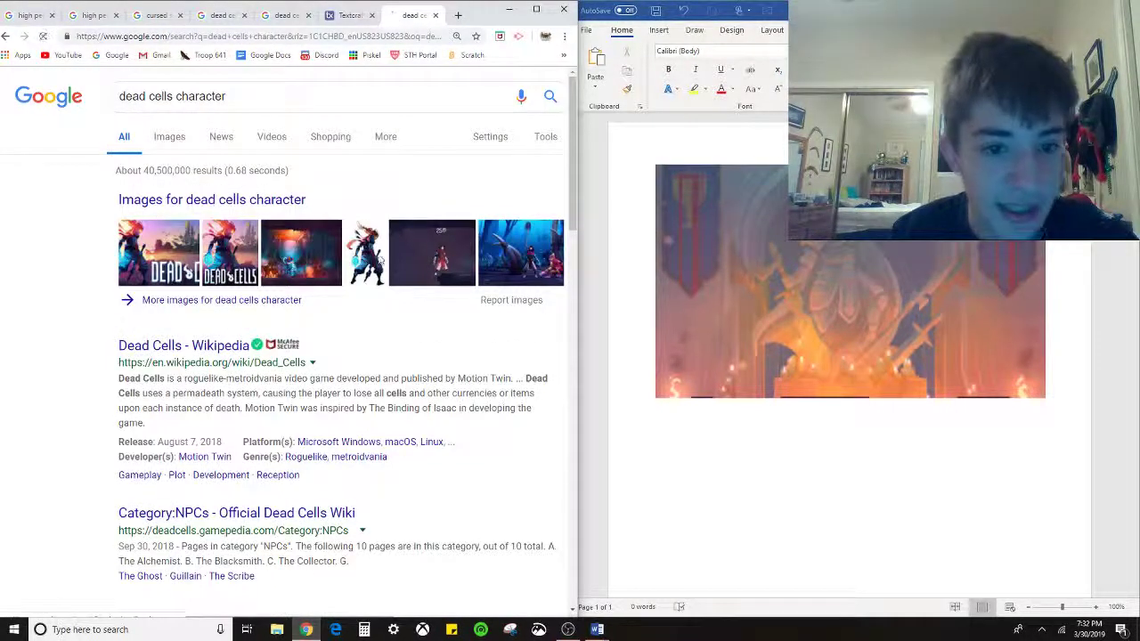
pyautogui.click(381, 258)
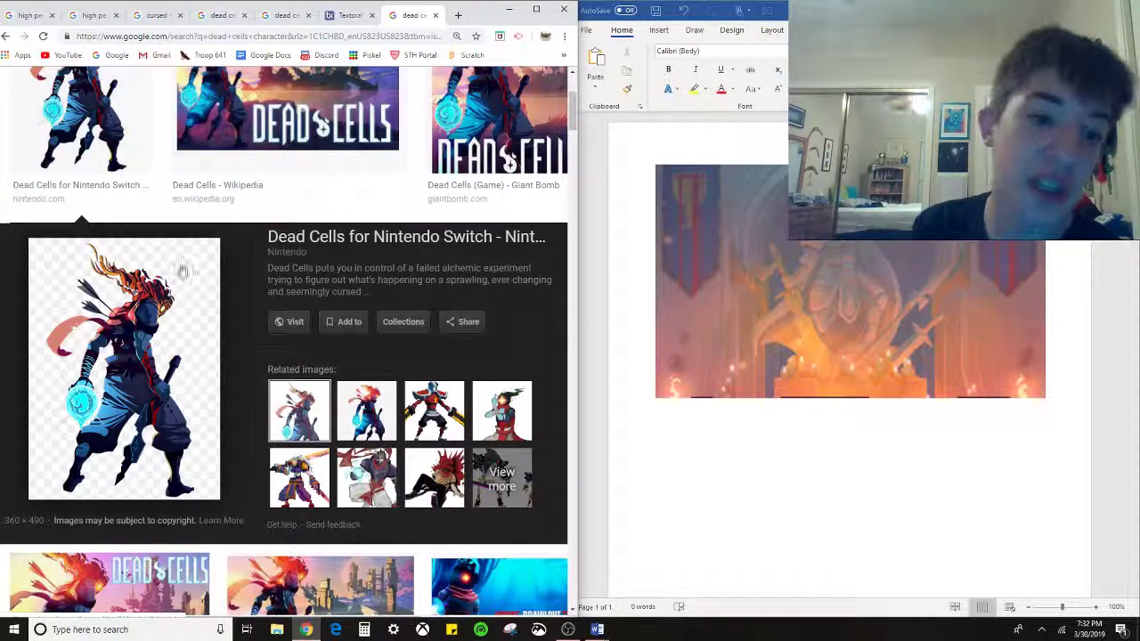
# Try to place the nicepng Dead Cells Guy cut-out in the Word document, and return to the Nintendo character image
pyautogui.click(350, 406)
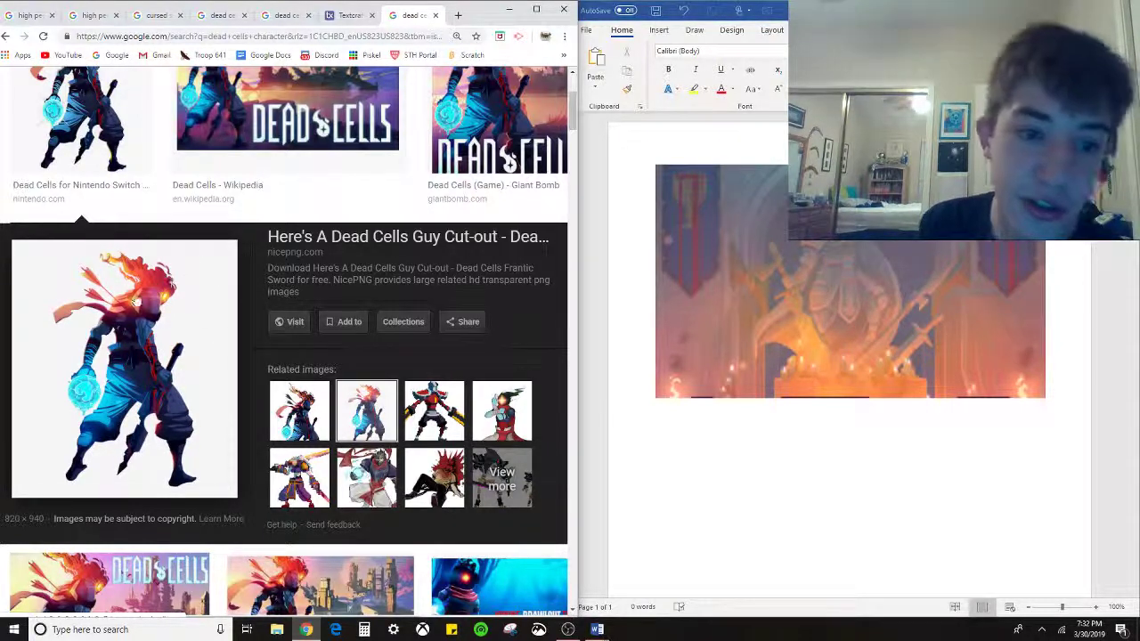
pyautogui.moveTo(129, 307); pyautogui.dragTo(819, 433)
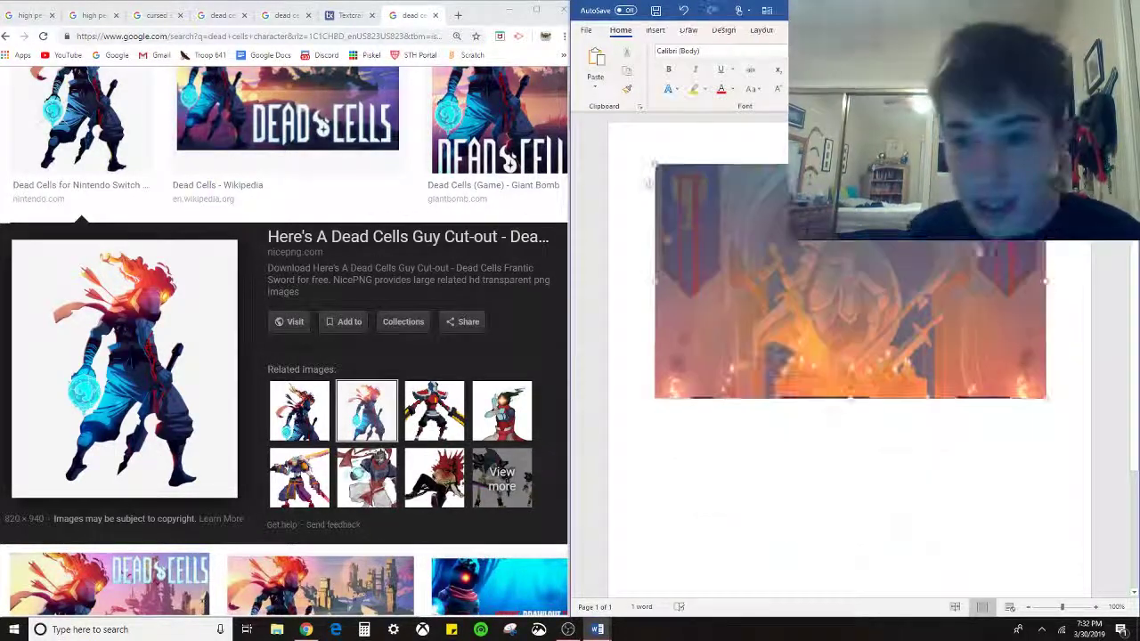
pyautogui.click(249, 363)
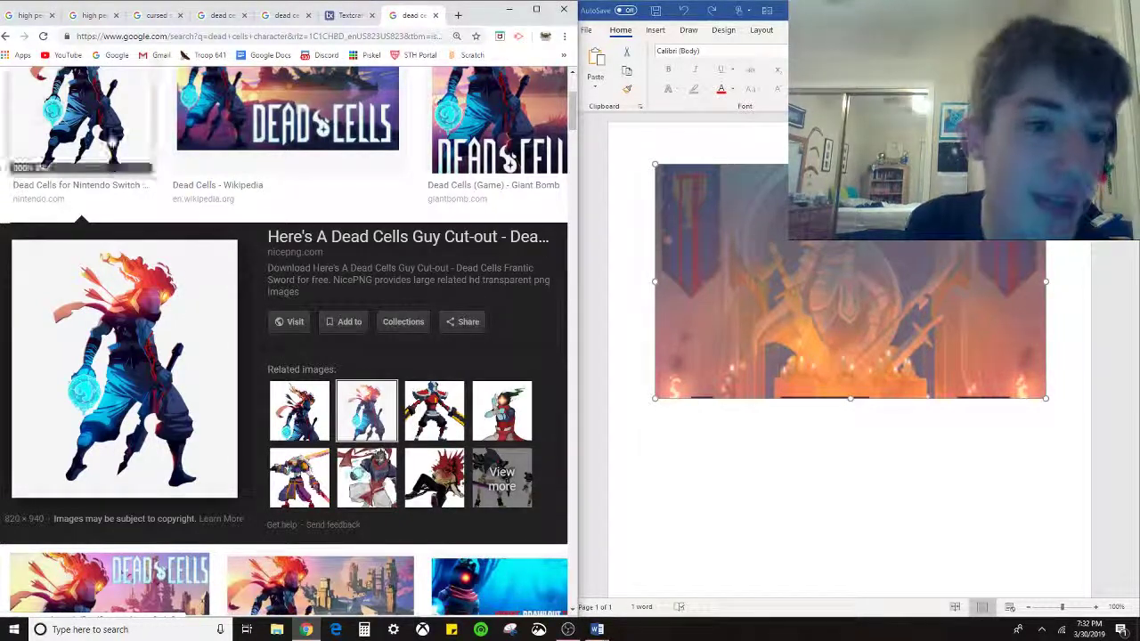
pyautogui.scroll(4, 289, 254)
pyautogui.click(67, 321)
pyautogui.scroll(-1, 251, 469)
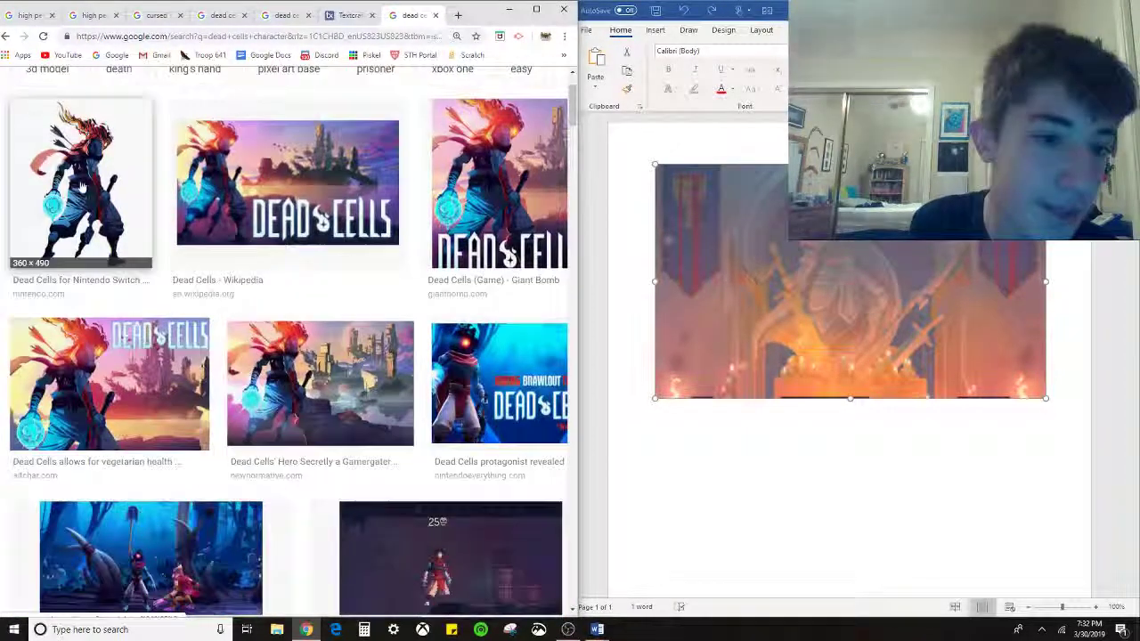
pyautogui.click(89, 205)
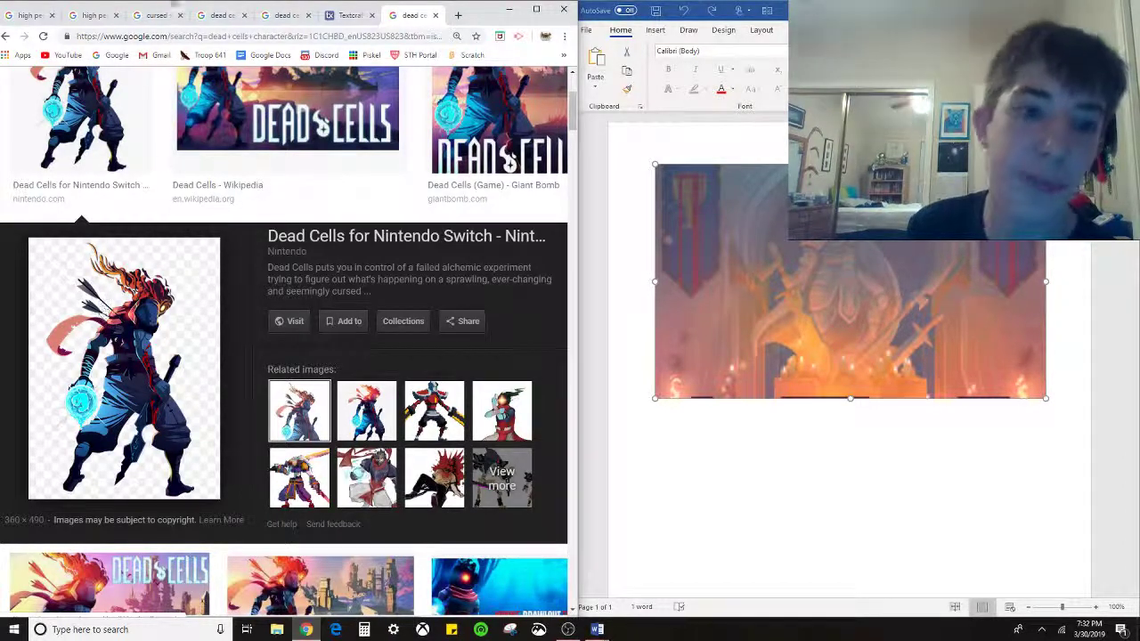
# Copy the red-clad character picture from the finished thumbnail document, paste it over the castle in the new document, and show its layout options
pyautogui.click(597, 630)
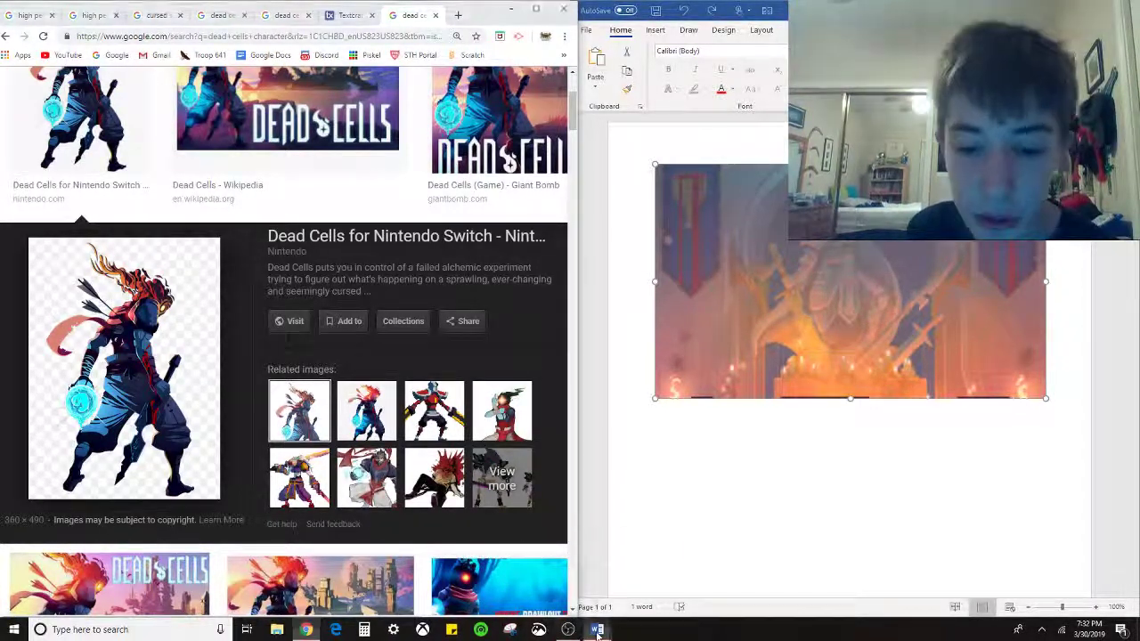
pyautogui.click(602, 588)
pyautogui.click(764, 330)
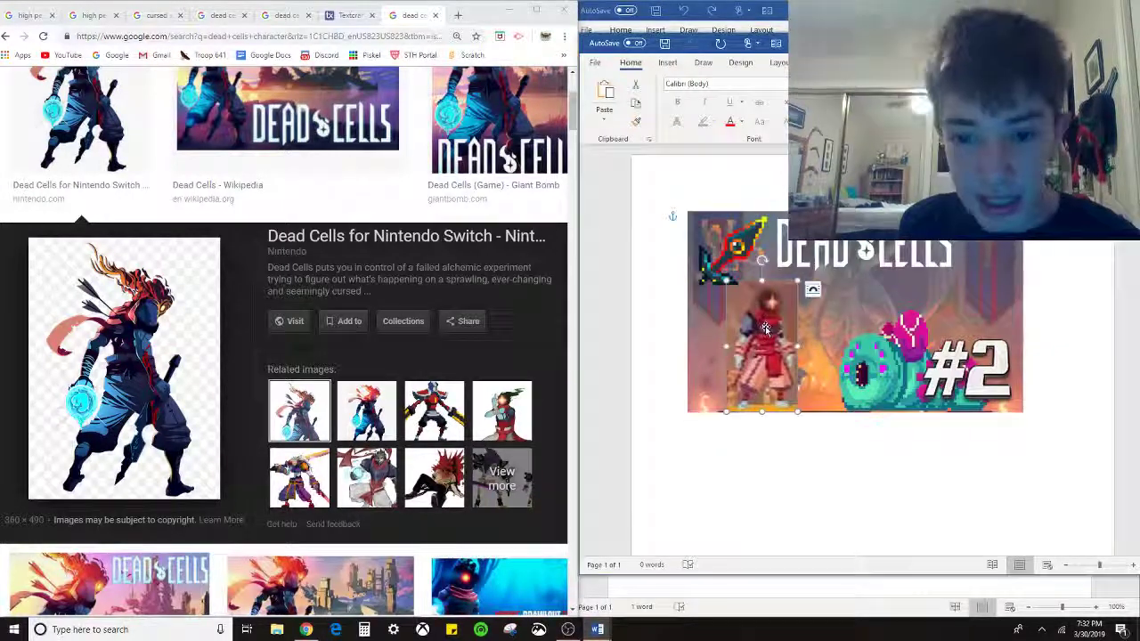
pyautogui.moveTo(764, 330); pyautogui.dragTo(723, 420)
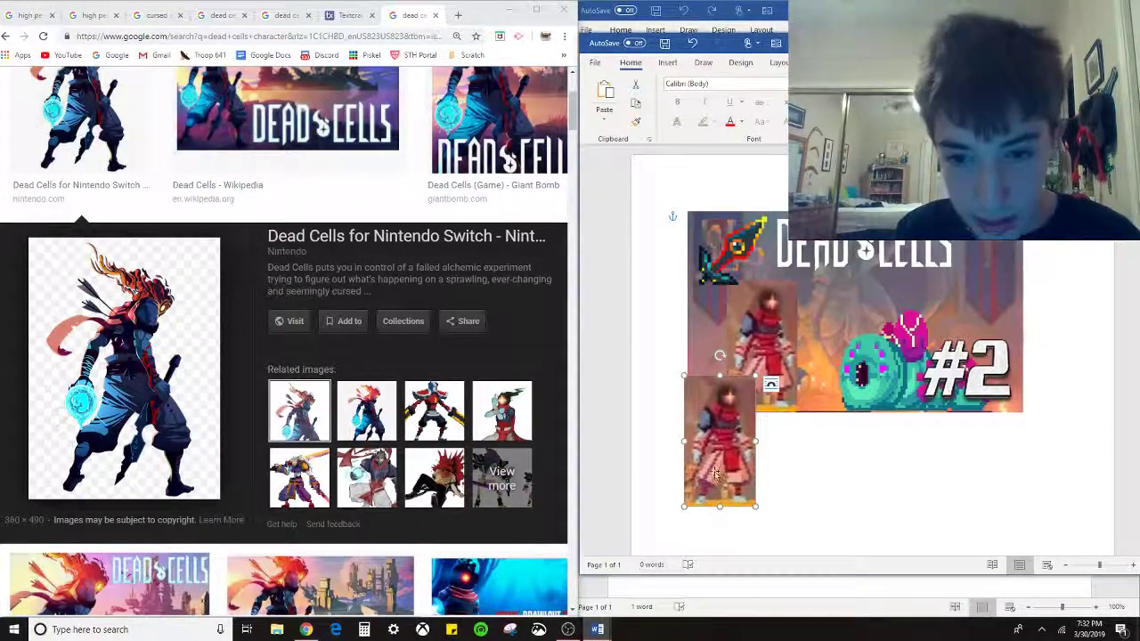
pyautogui.press('Delete')
pyautogui.click(775, 339)
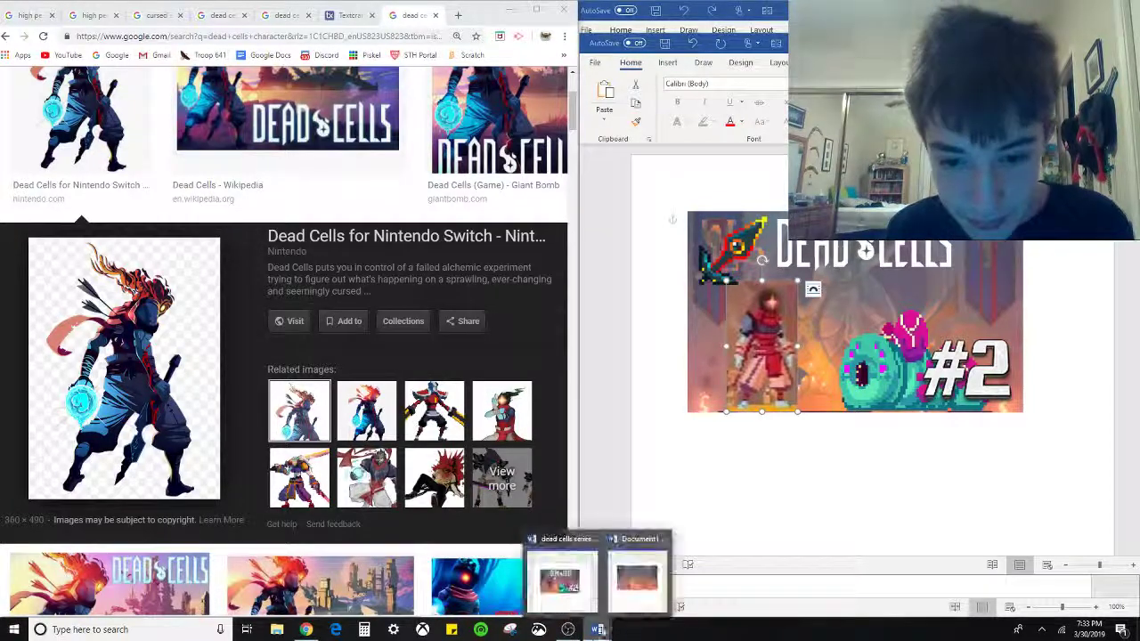
pyautogui.click(556, 574)
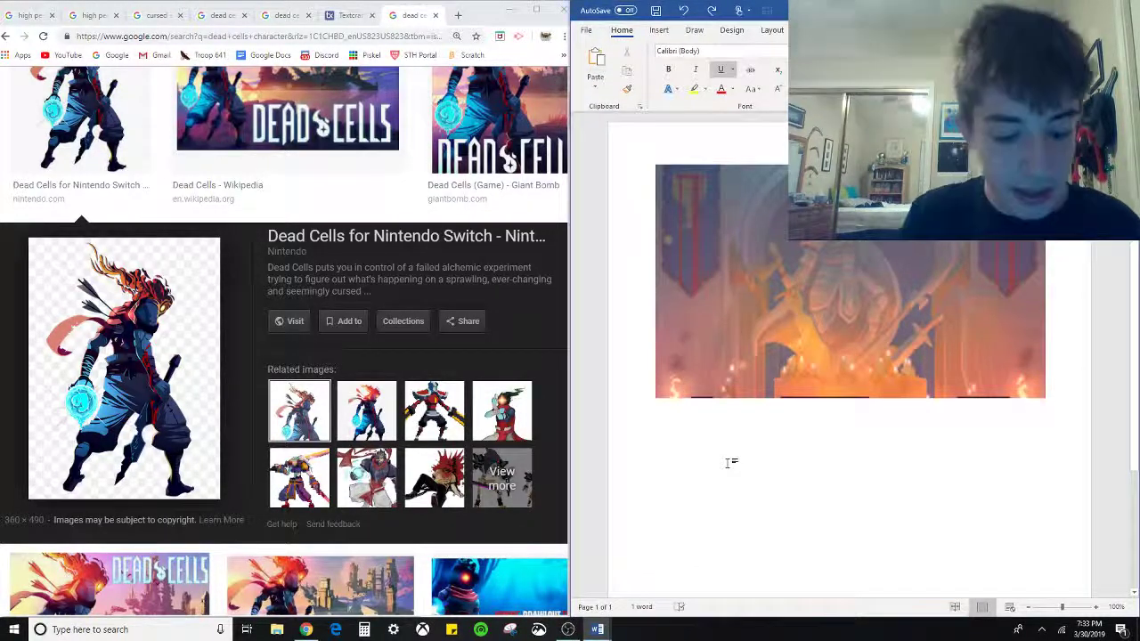
pyautogui.hotkey('ctrl', 'v')
pyautogui.click(751, 221)
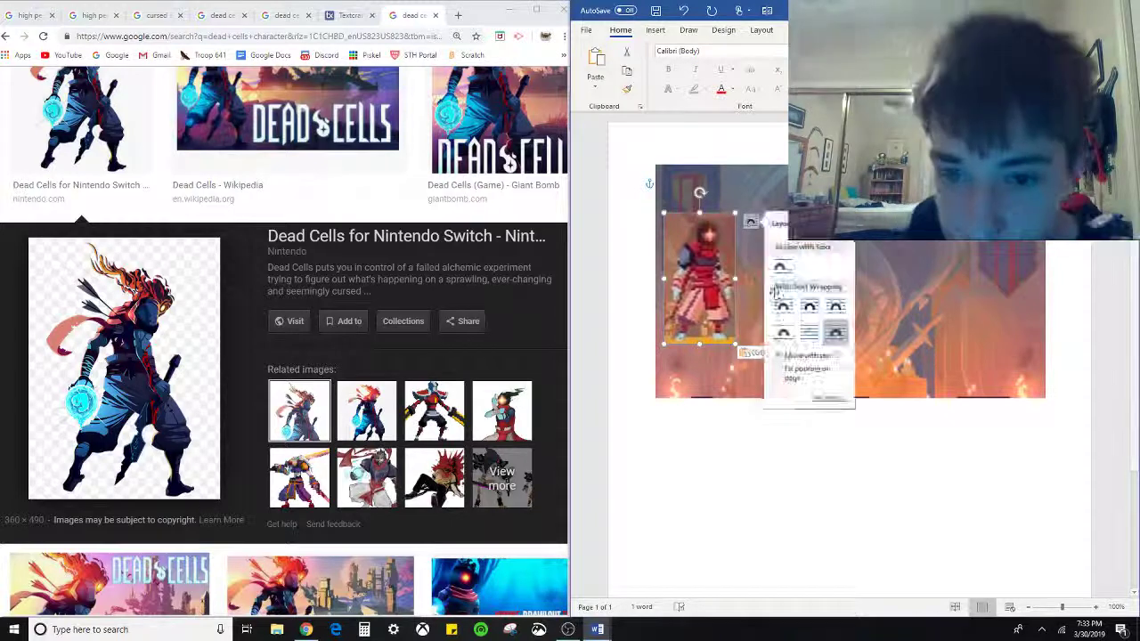
# Set the red-clad character picture In Front of Text, enlarge it slightly and stand it at the castle's lower left
pyautogui.click(843, 326)
pyautogui.moveTo(700, 269); pyautogui.dragTo(735, 323)
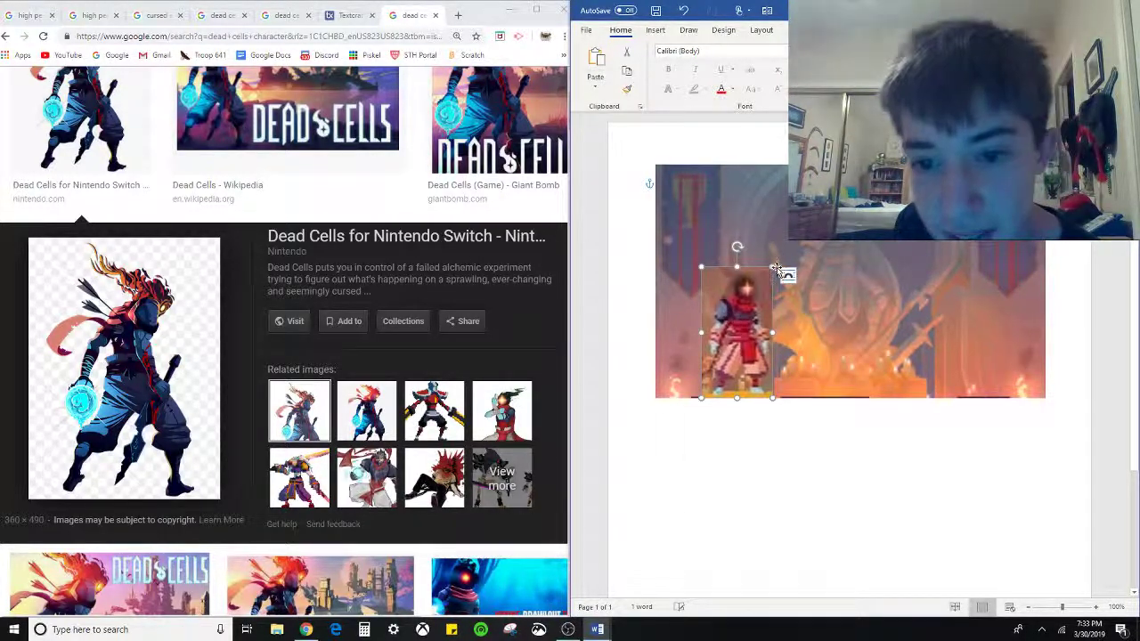
pyautogui.moveTo(776, 269)
pyautogui.mouseDown()
pyautogui.moveTo(781, 250)
pyautogui.moveTo(777, 260)
pyautogui.mouseUp()
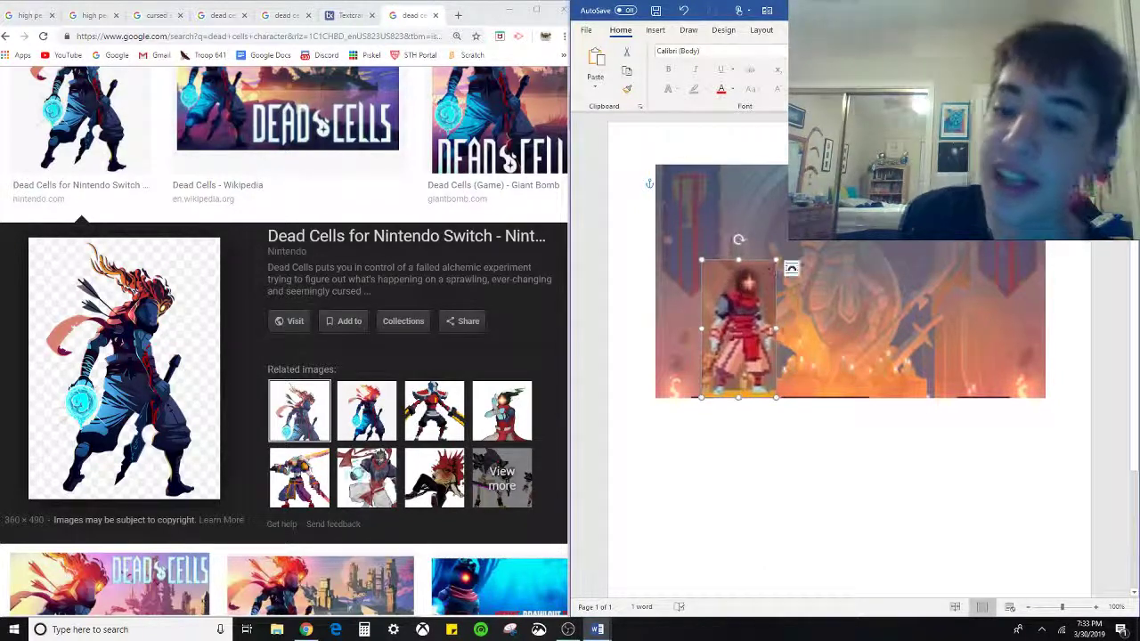
pyautogui.moveTo(760, 327)
pyautogui.mouseDown()
pyautogui.moveTo(743, 253)
pyautogui.moveTo(757, 296)
pyautogui.moveTo(1028, 294)
pyautogui.moveTo(744, 209)
pyautogui.moveTo(753, 325)
pyautogui.mouseUp()
pyautogui.click(957, 435)
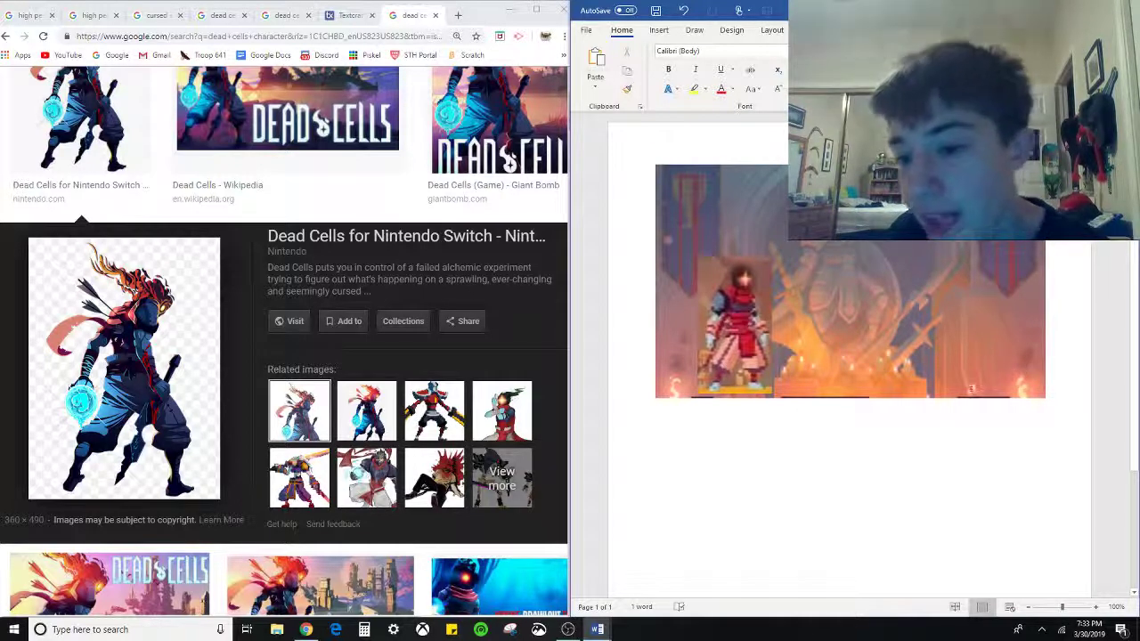
pyautogui.moveTo(745, 352)
pyautogui.mouseDown()
pyautogui.moveTo(725, 267)
pyautogui.moveTo(742, 355)
pyautogui.mouseUp()
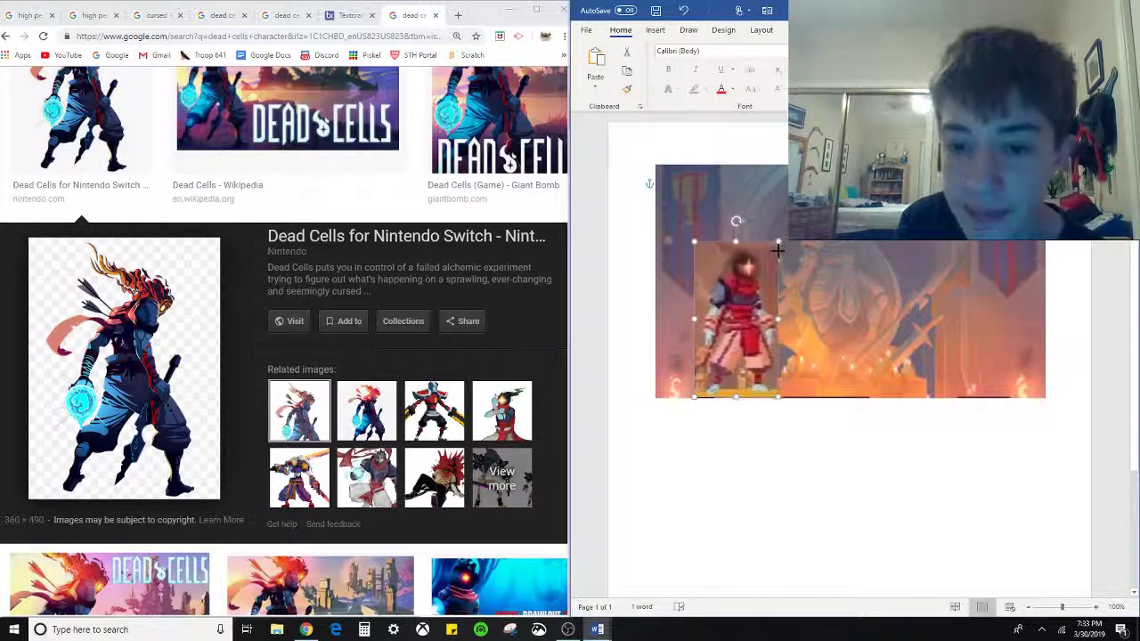
pyautogui.click(918, 470)
# Switch to Chrome and open the Pirate Captain image in the "dead cells hammer" image results
pyautogui.click(556, 356)
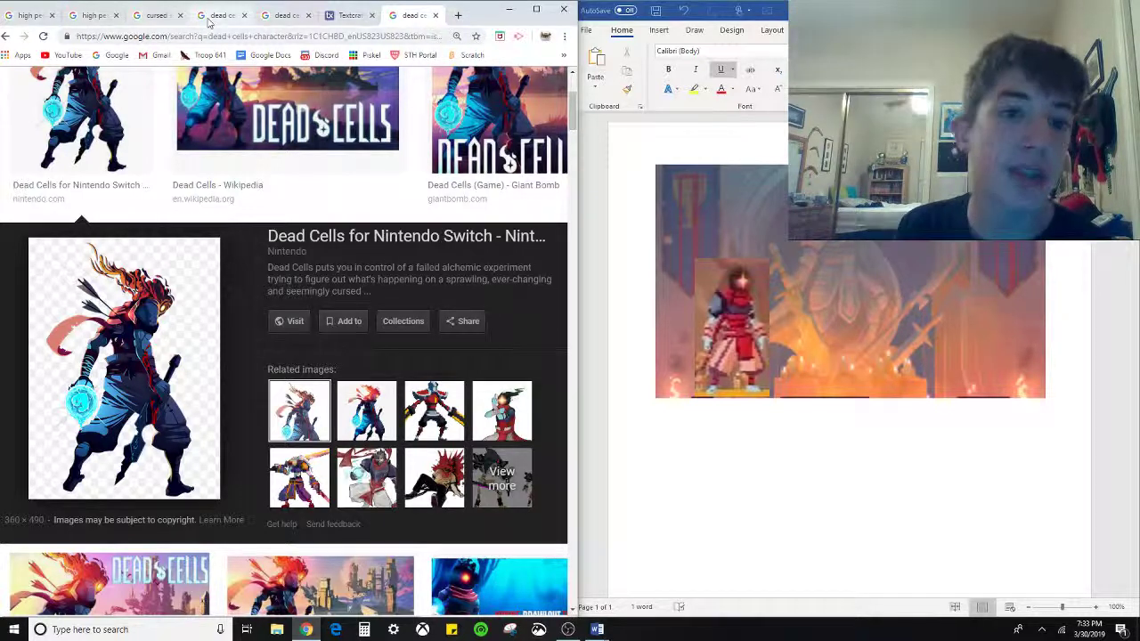
pyautogui.click(285, 15)
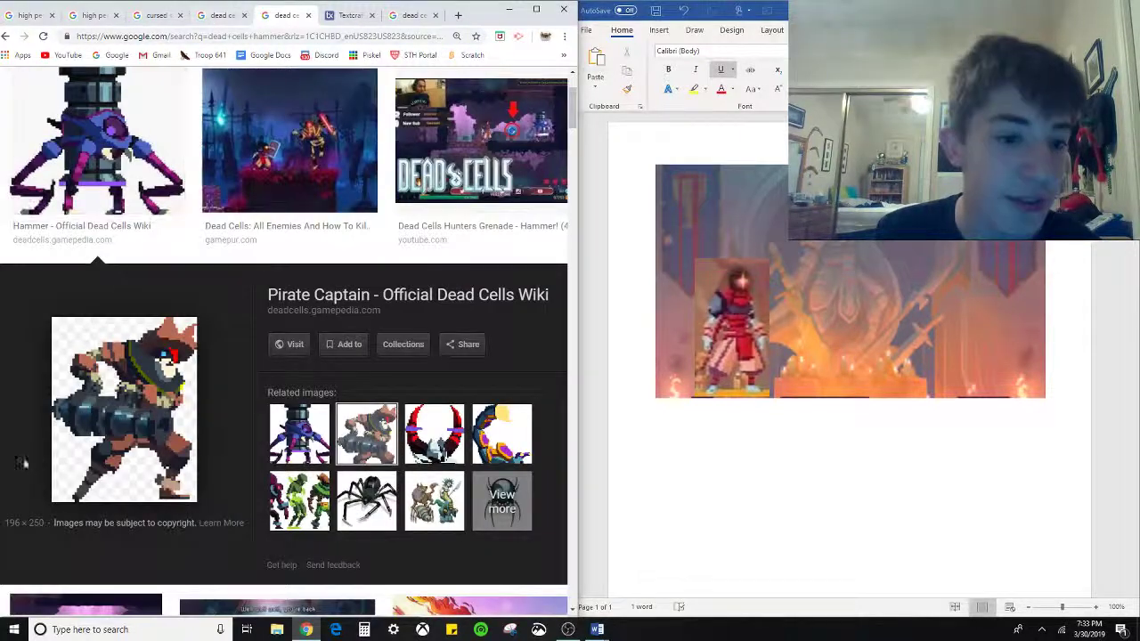
pyautogui.click(104, 131)
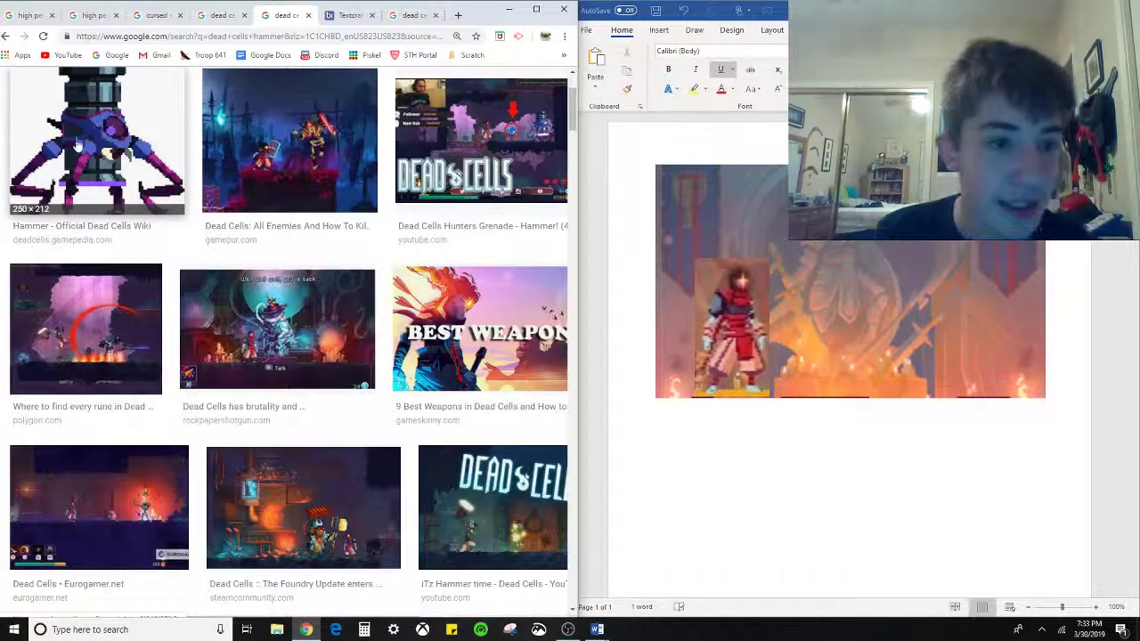
pyautogui.click(79, 144)
pyautogui.click(366, 434)
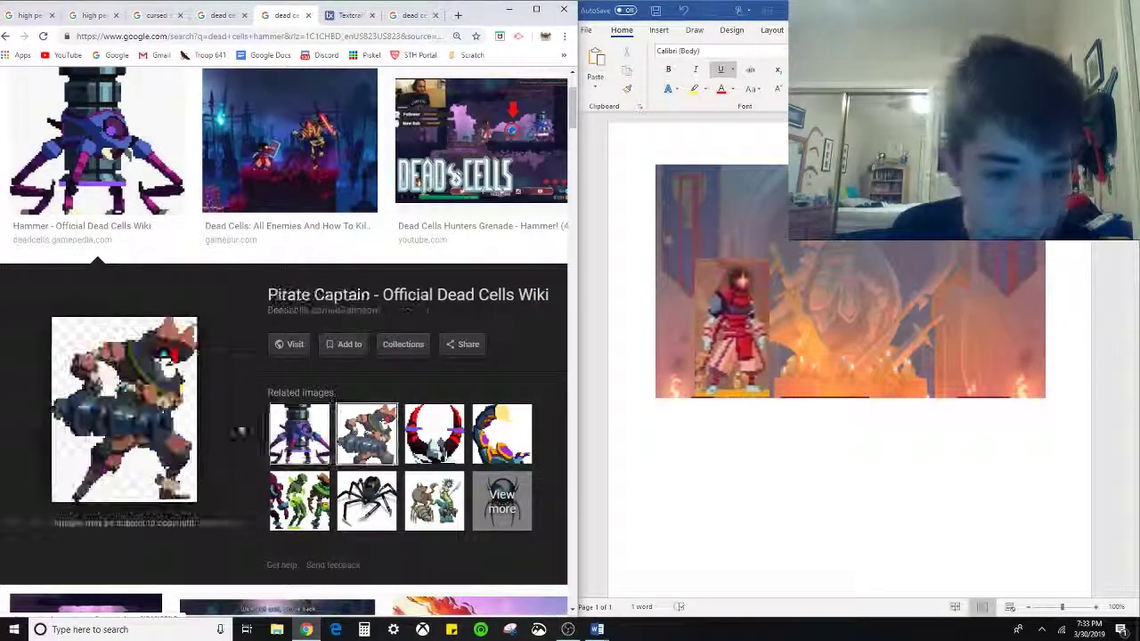
# Save the Pirate Captain image to the Desktop as the PNG file Pirate_Captain, and minimize the browser
pyautogui.rightClick(117, 381)
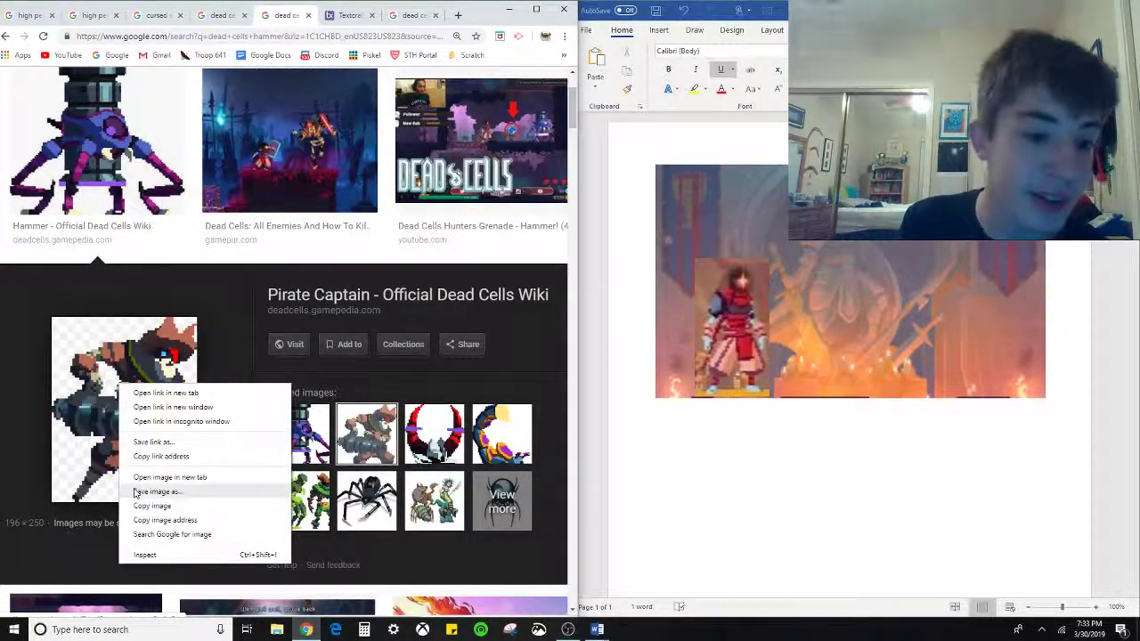
pyautogui.click(160, 490)
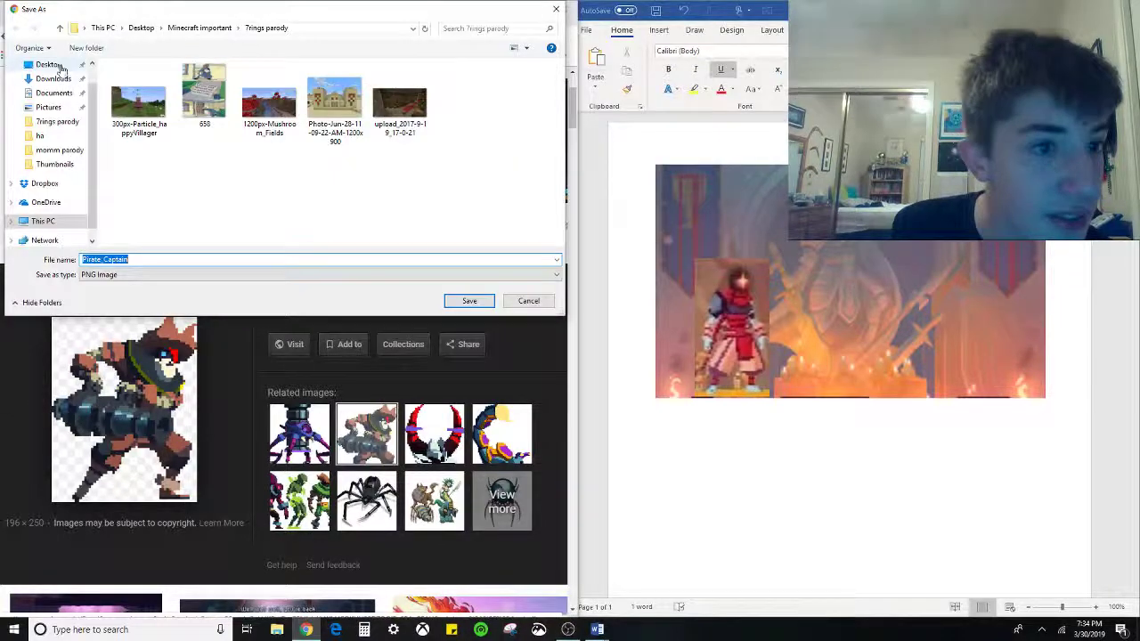
pyautogui.click(48, 64)
pyautogui.click(469, 300)
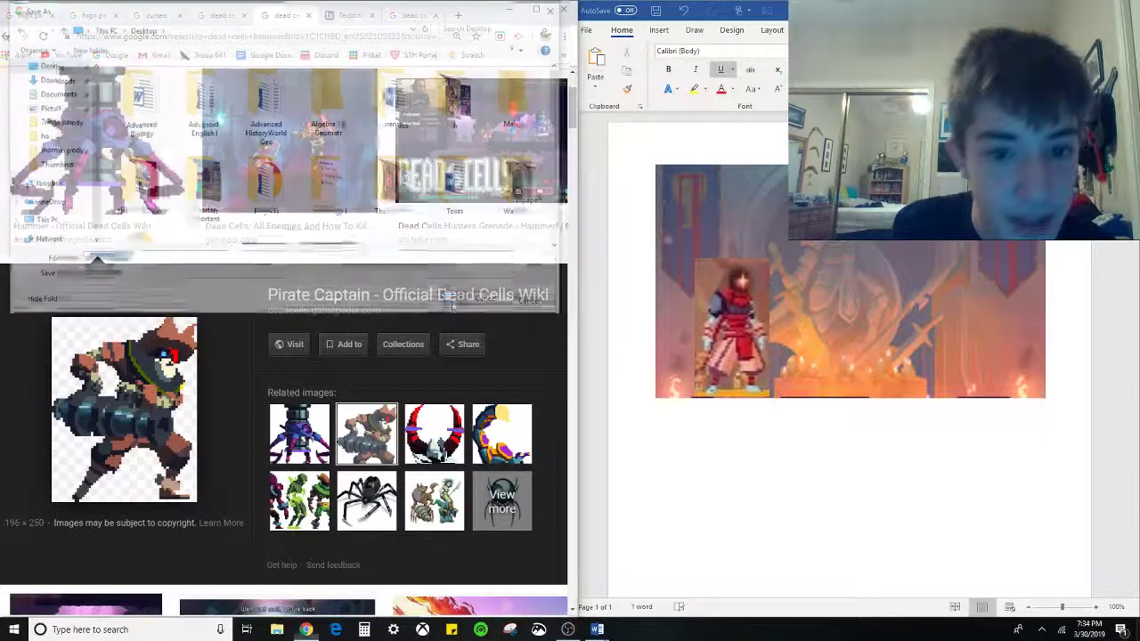
pyautogui.click(510, 10)
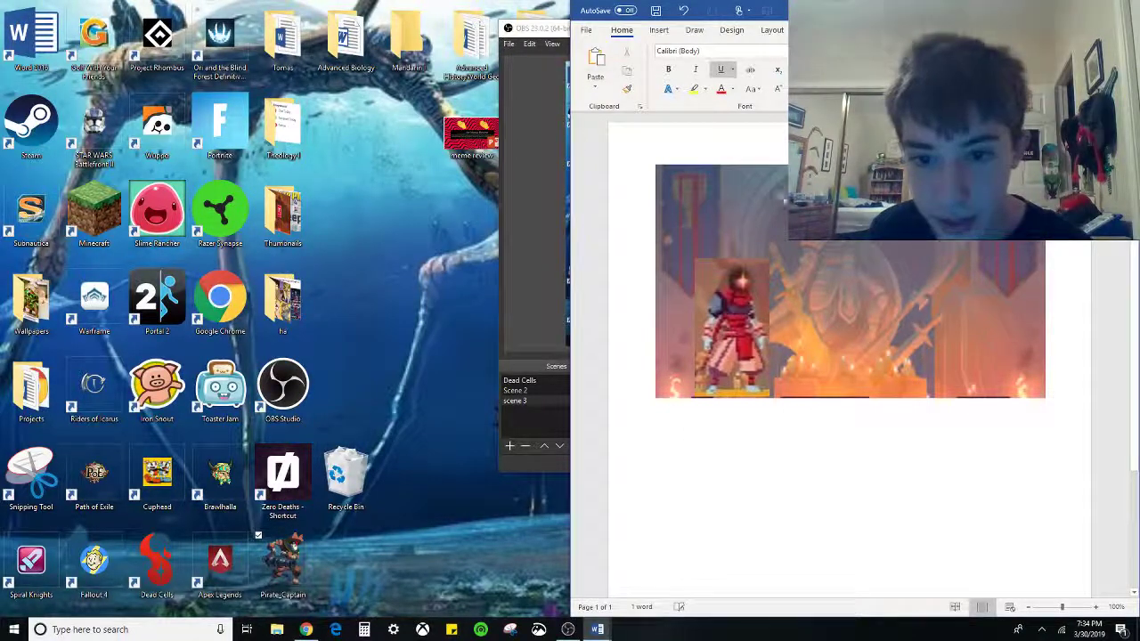
# Set the castle picture's wrapping to Behind Text in the Word document and undo its last move
pyautogui.hotkey('ctrl', 'z')
pyautogui.hotkey('ctrl', 'z')
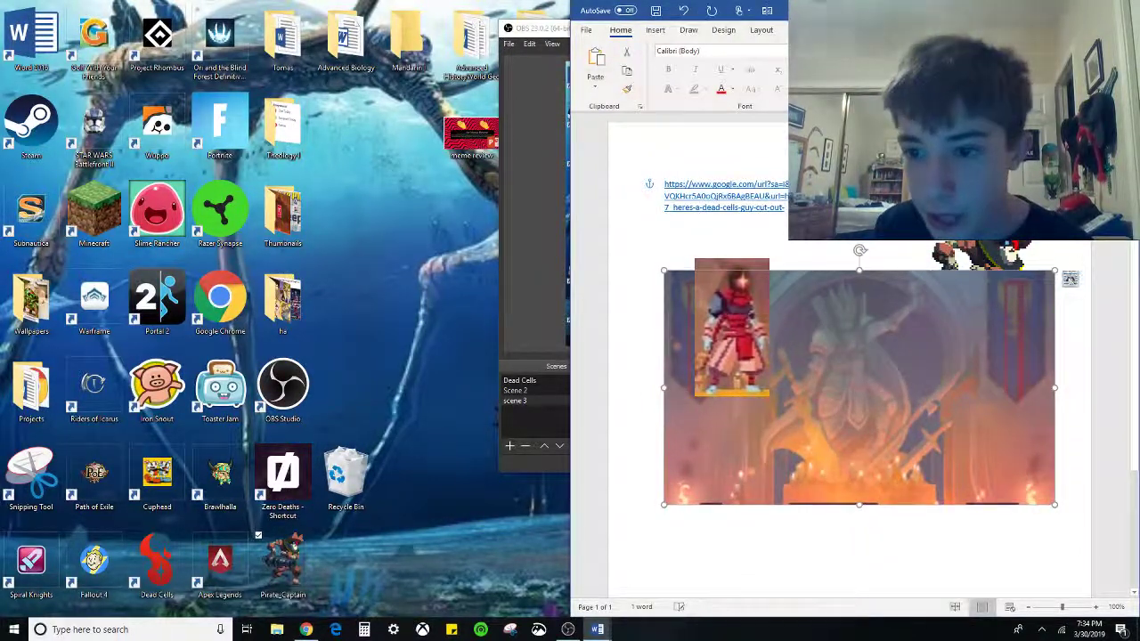
pyautogui.click(1069, 279)
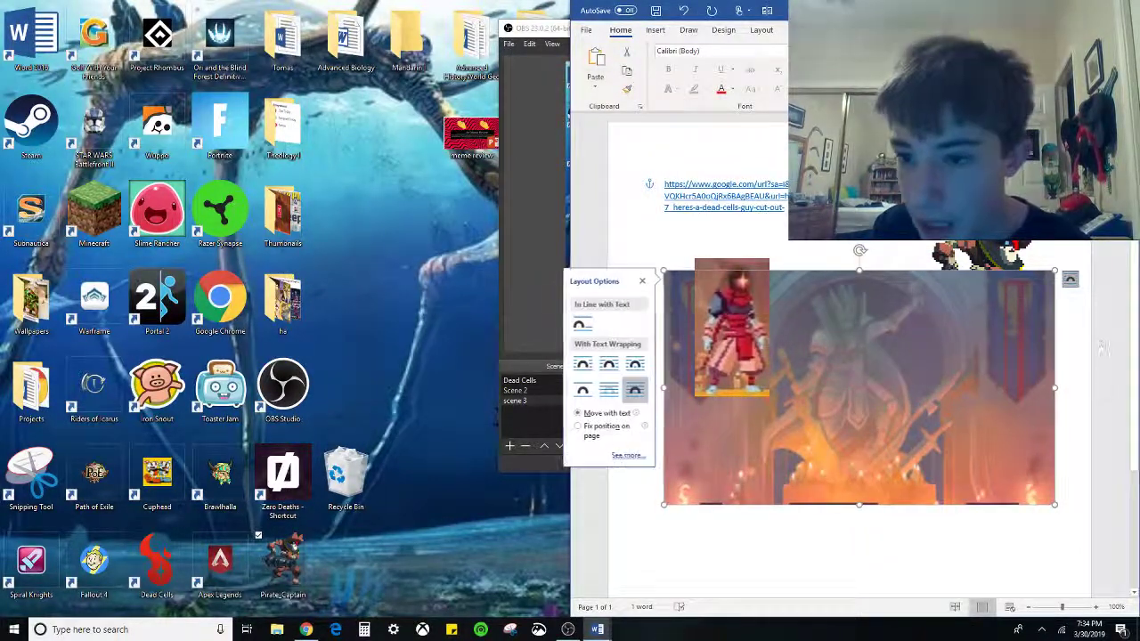
pyautogui.click(608, 392)
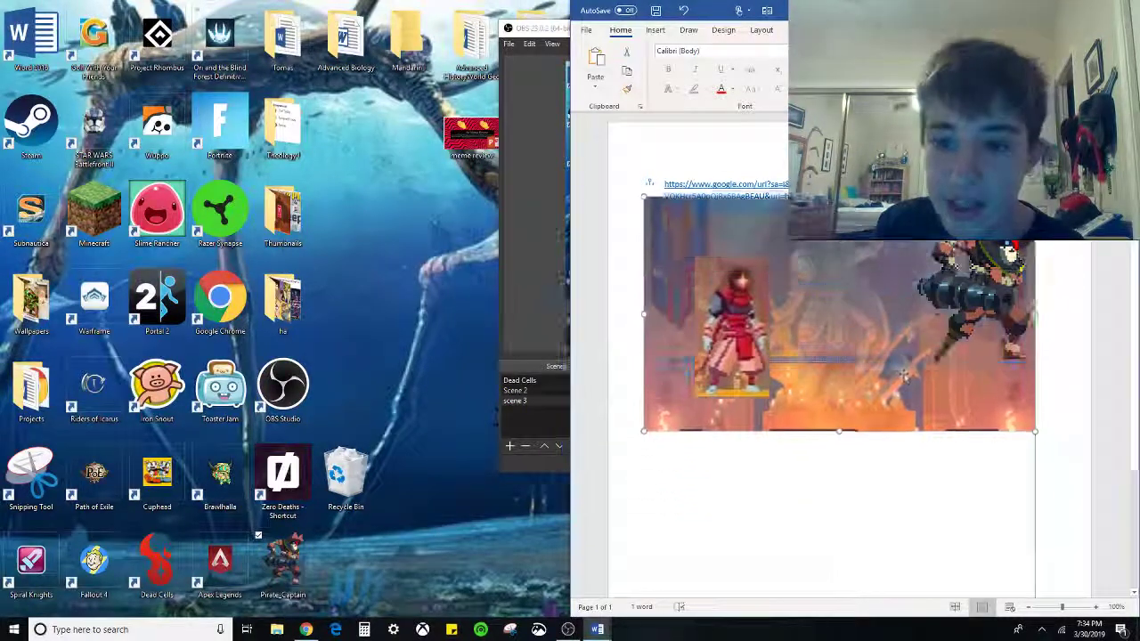
pyautogui.hotkey('ctrl', 'z')
pyautogui.hotkey('ctrl', 'z')
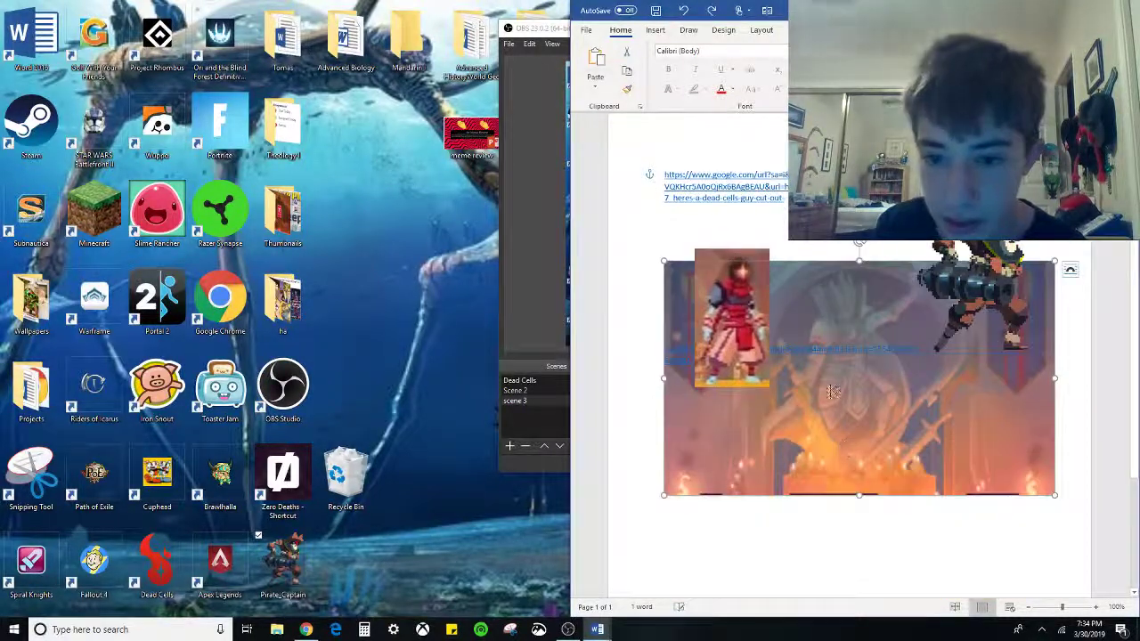
# Delete the pasted web link text together with the in-line pirate picture from the document
pyautogui.hotkey('ctrl', 'a')
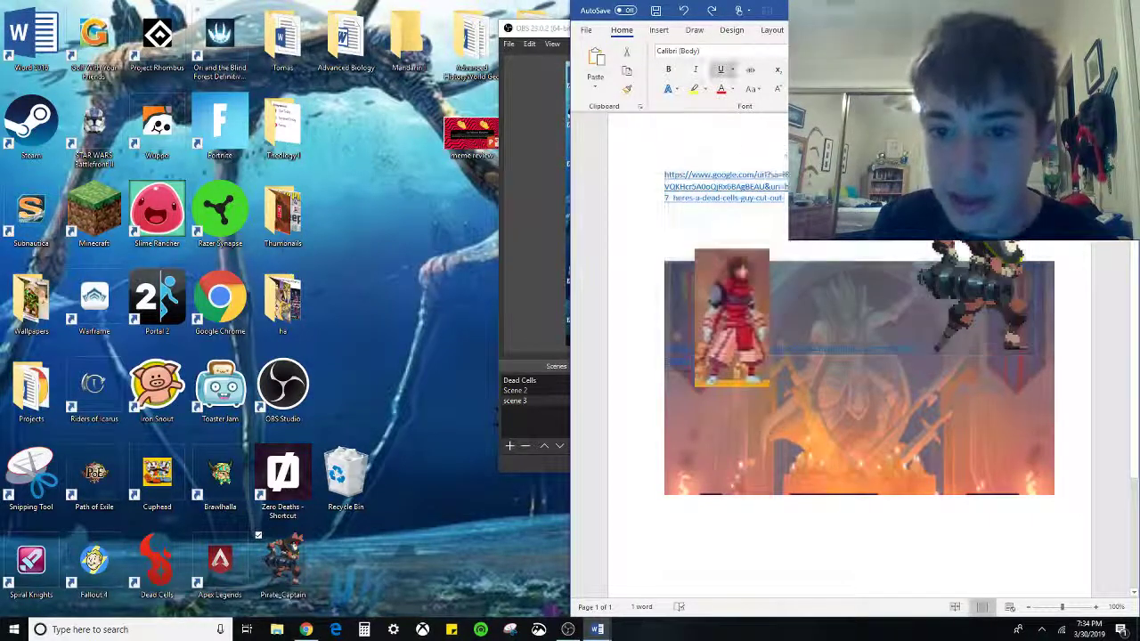
pyautogui.moveTo(785, 198); pyautogui.dragTo(683, 171)
pyautogui.hotkey('ctrl', 'a')
pyautogui.press('Delete')
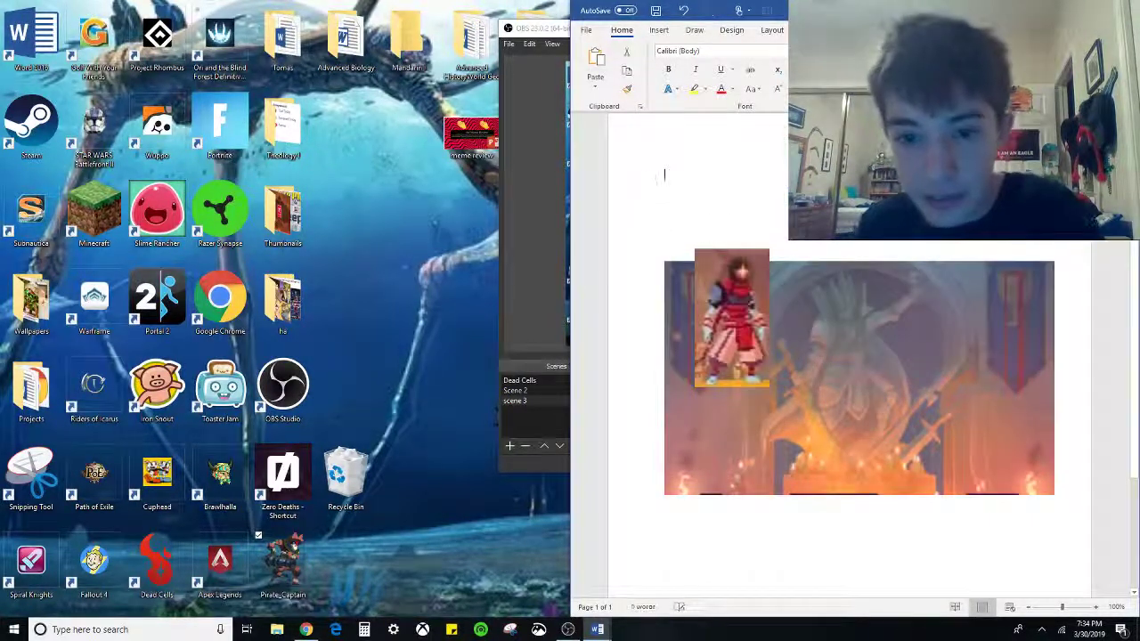
# Move the castle picture up the page and stand the red-clad character on its lower-left edge again
pyautogui.click(929, 345)
pyautogui.moveTo(929, 346); pyautogui.dragTo(920, 214)
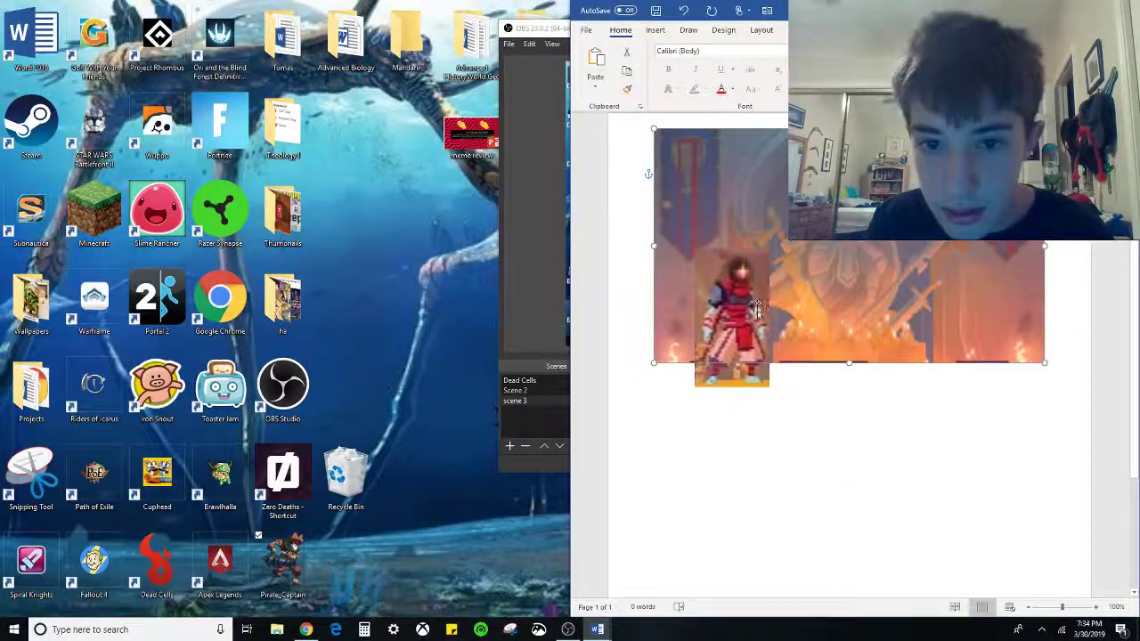
pyautogui.moveTo(731, 321); pyautogui.dragTo(755, 281)
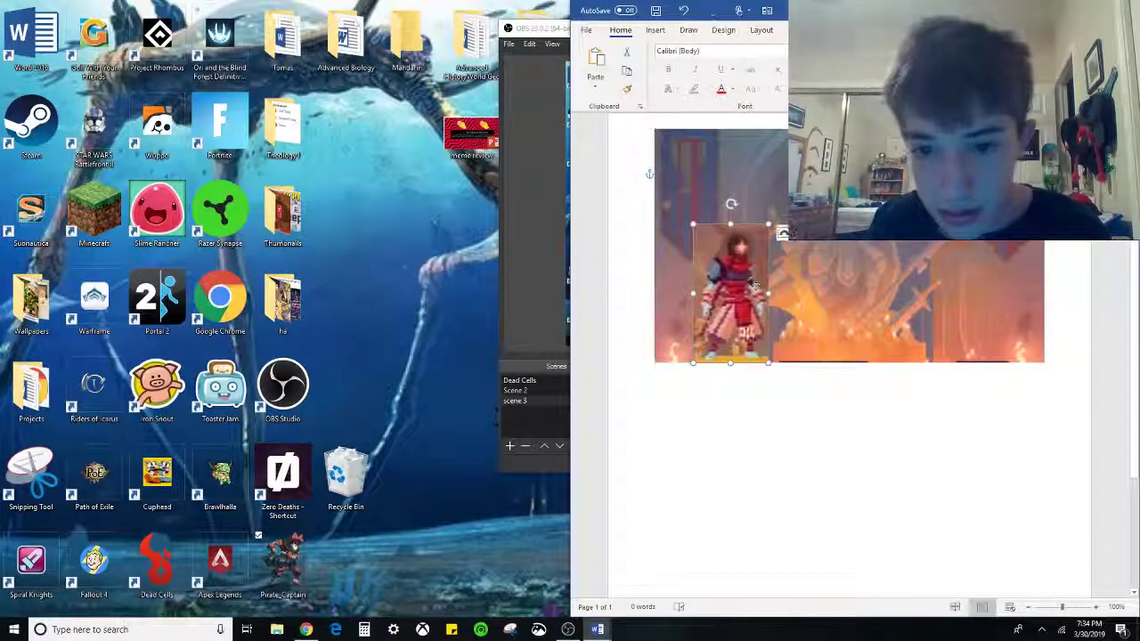
# Paste the pirate picture into the document, set it In Front of Text and place it on the castle's right side
pyautogui.click(657, 488)
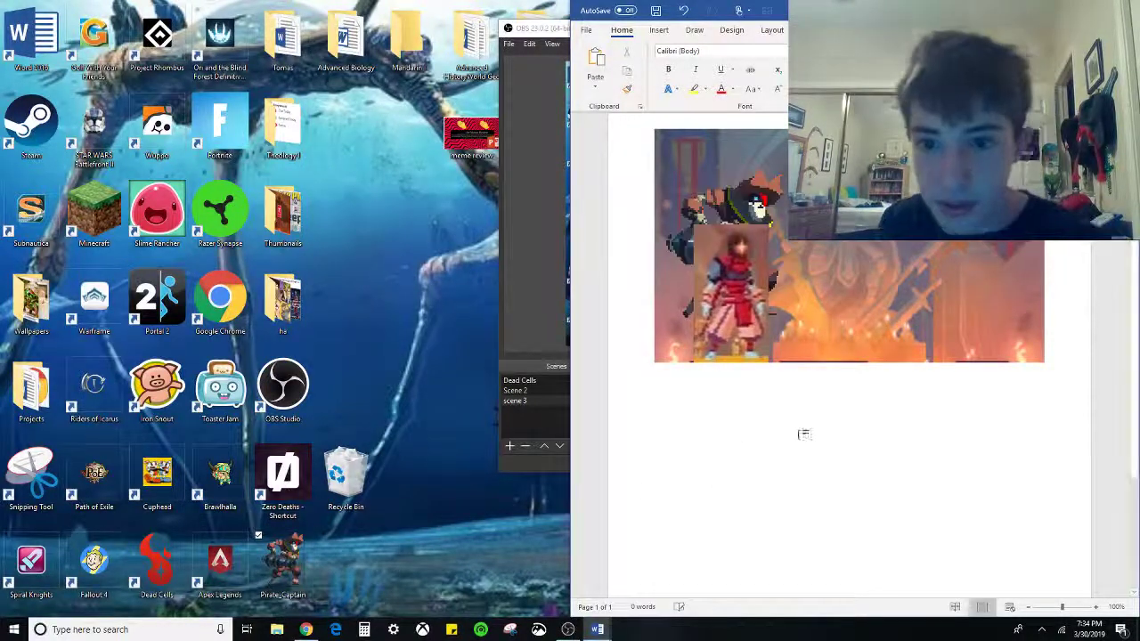
pyautogui.hotkey('ctrl', 'v')
pyautogui.click(798, 187)
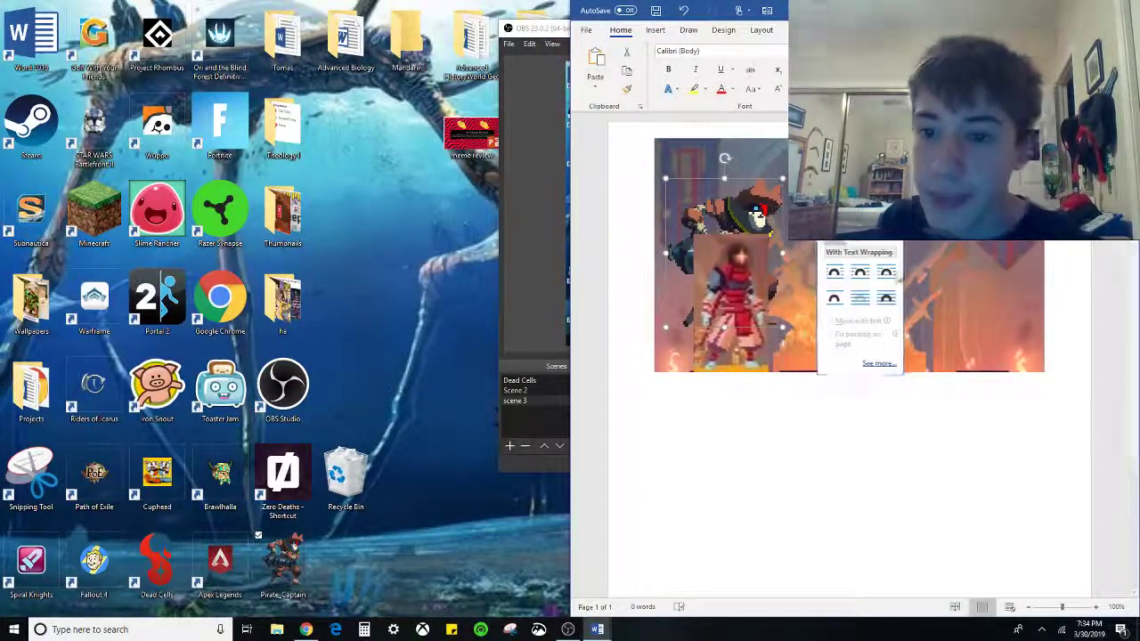
pyautogui.click(886, 298)
pyautogui.moveTo(726, 258); pyautogui.dragTo(925, 262)
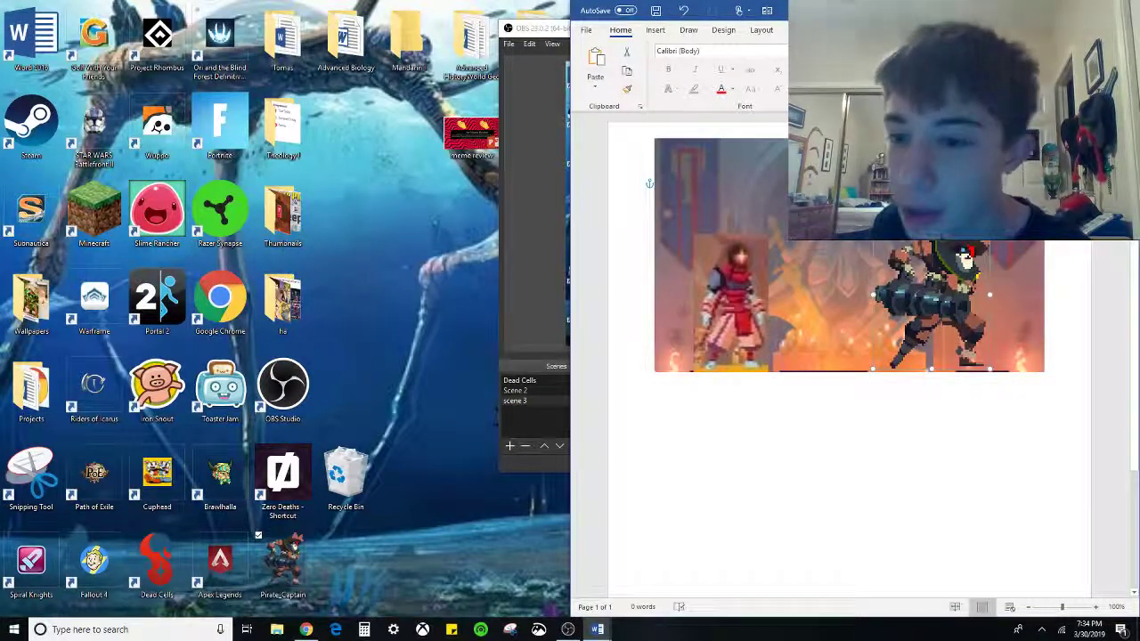
# Try enlarging the pirate picture and looking through its picture formatting options, and undo the resizing
pyautogui.moveTo(989, 221); pyautogui.dragTo(1016, 187)
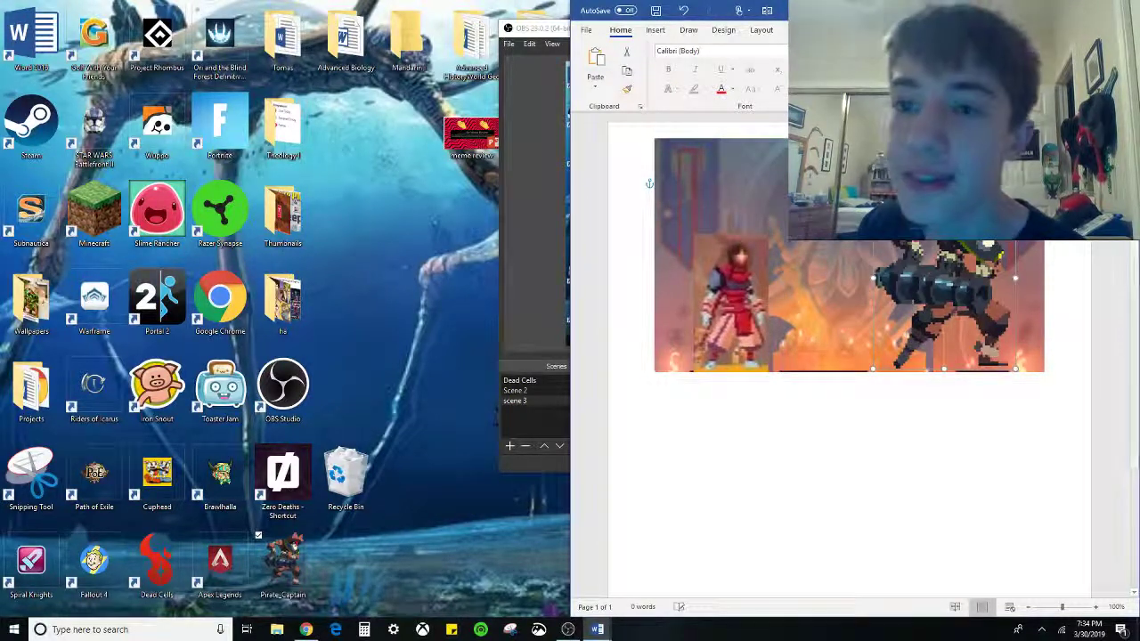
pyautogui.click(986, 30)
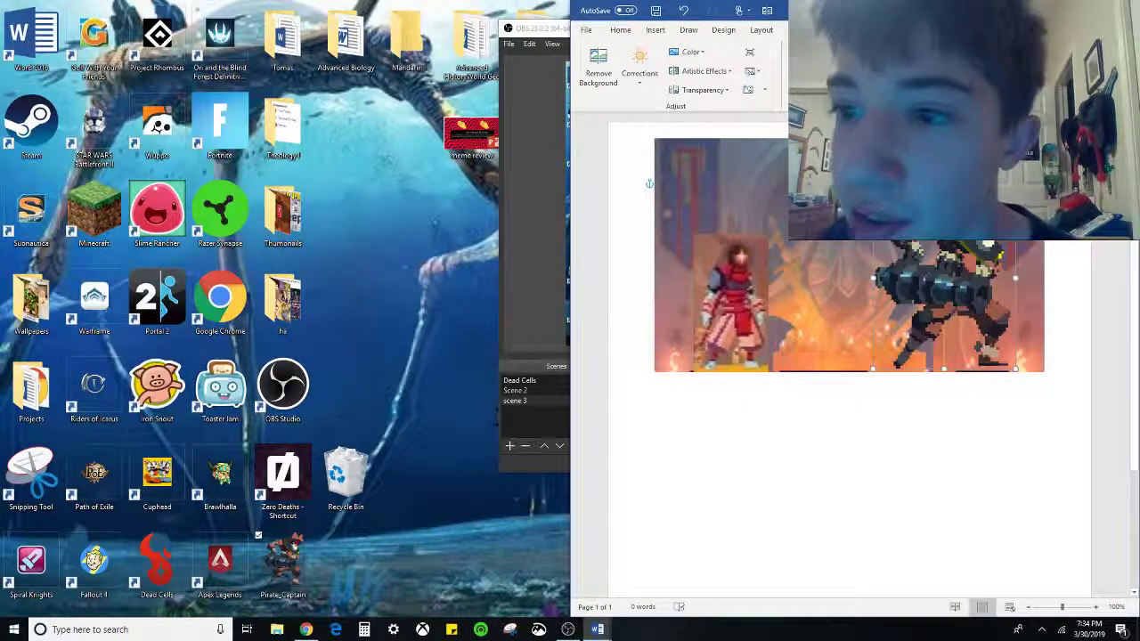
pyautogui.click(761, 71)
pyautogui.click(761, 71)
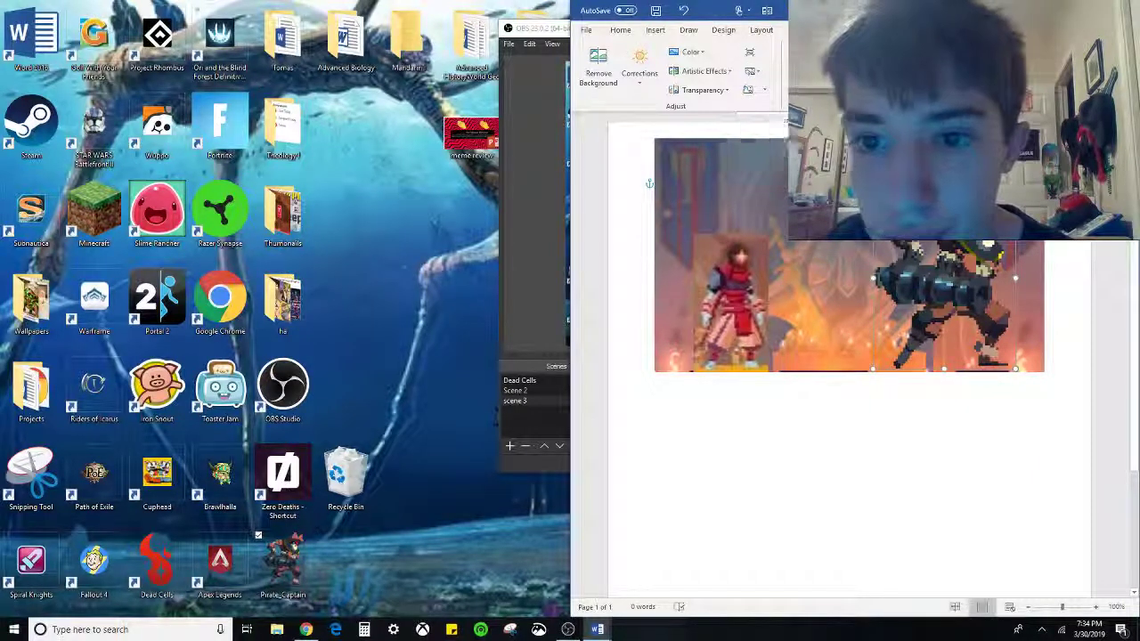
pyautogui.click(832, 90)
pyautogui.click(832, 90)
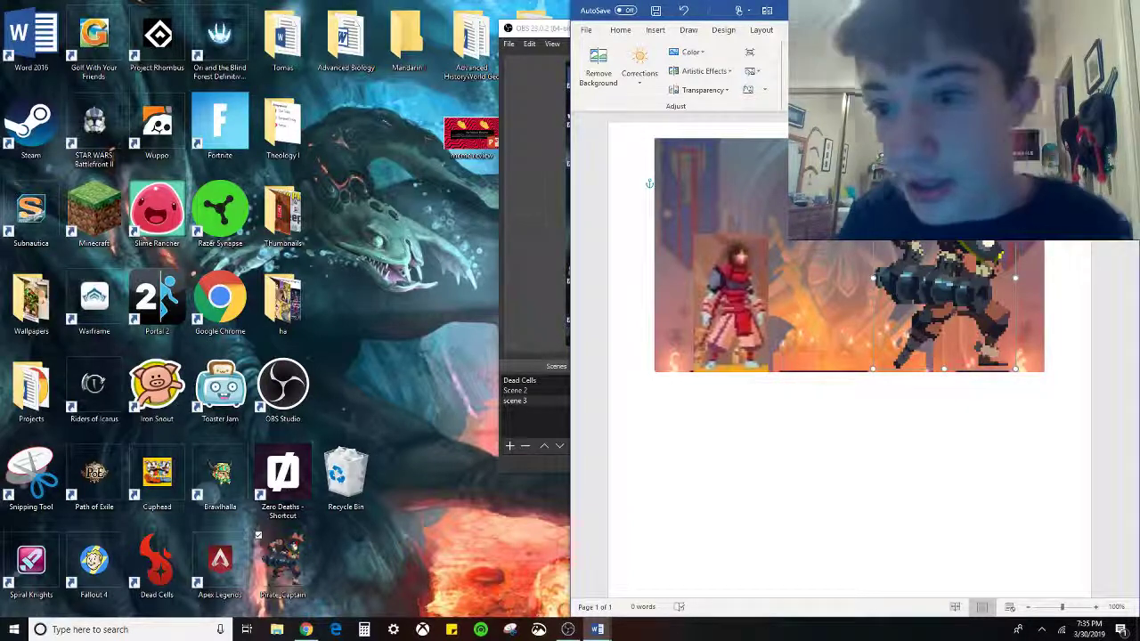
pyautogui.moveTo(1015, 368); pyautogui.dragTo(1055, 417)
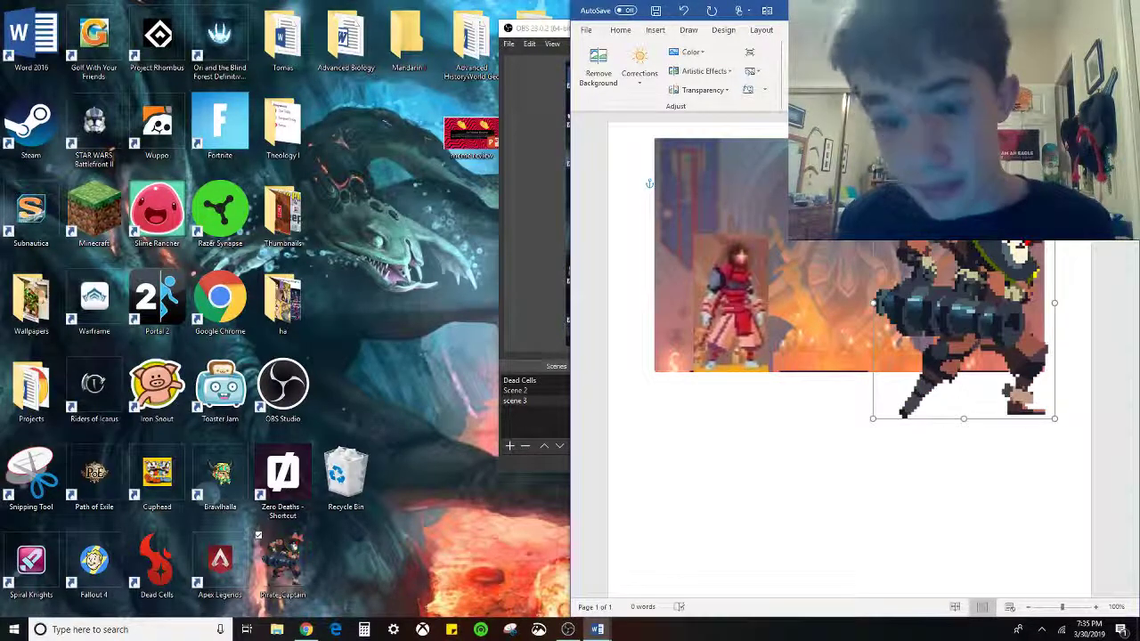
pyautogui.hotkey('ctrl', 'z')
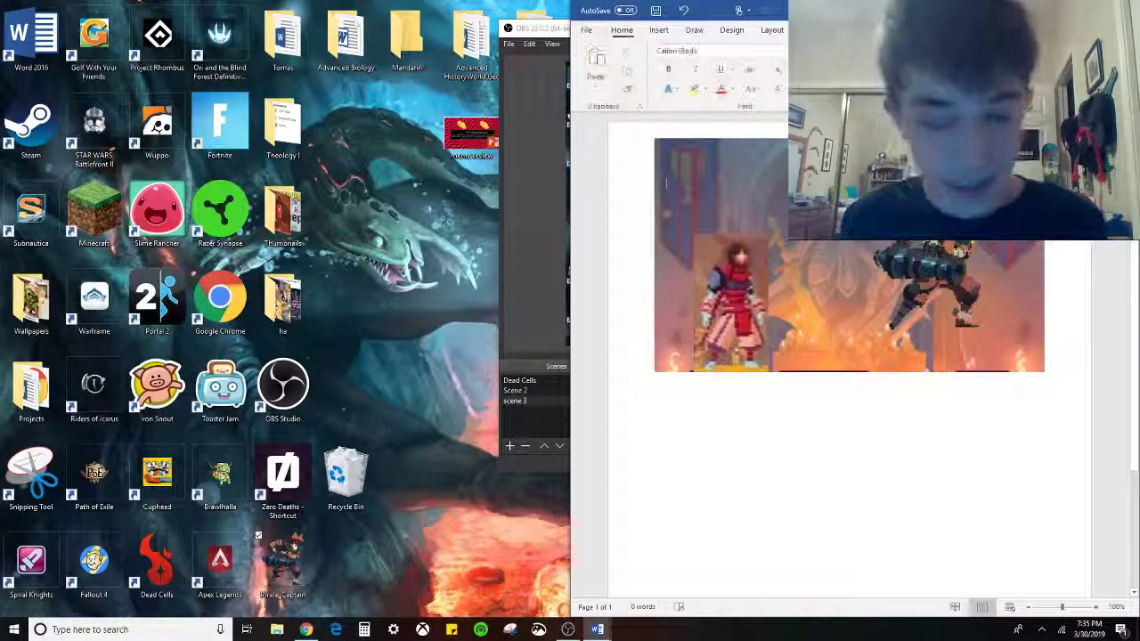
# Mirror the pirate picture horizontally to face the red-clad character, and move it closer along the castle's lower edge
pyautogui.click(965, 259)
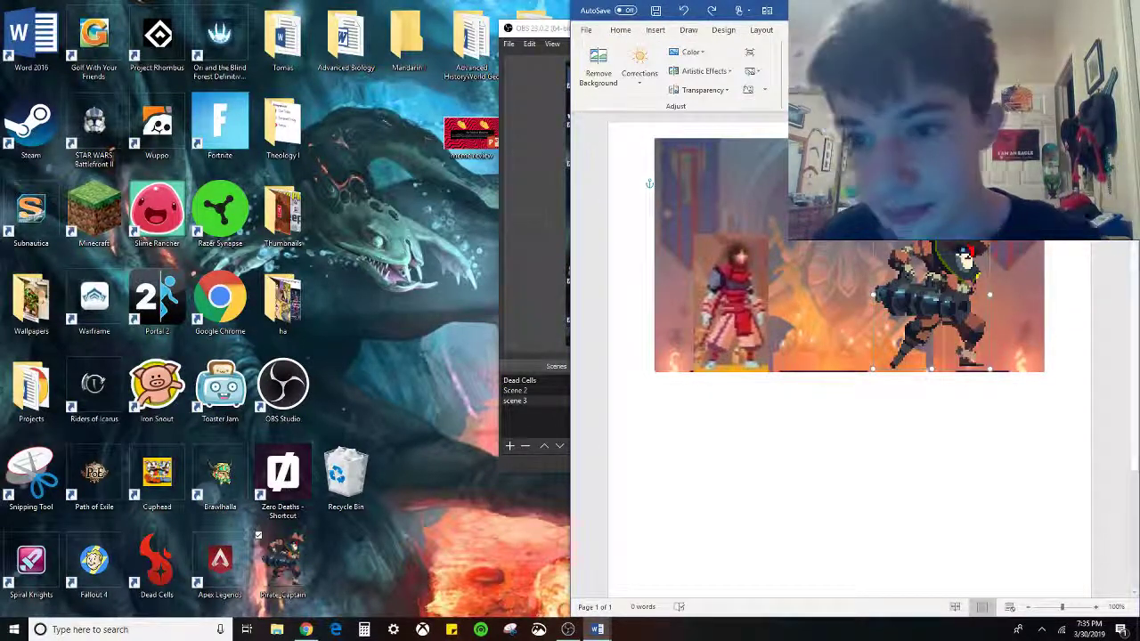
pyautogui.click(666, 184)
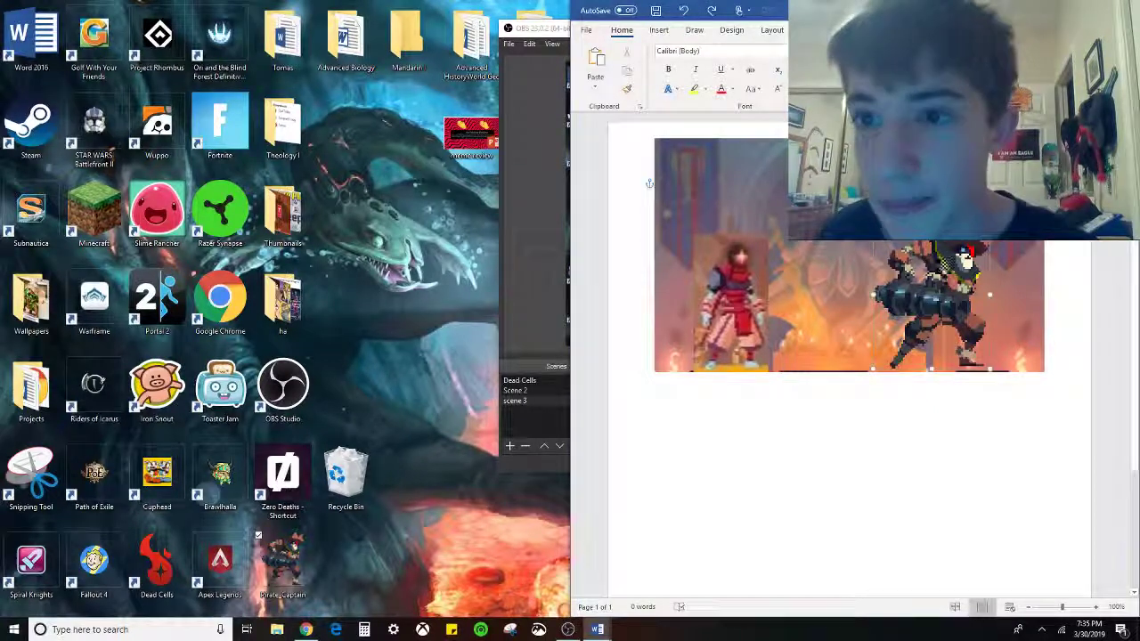
pyautogui.click(930, 308)
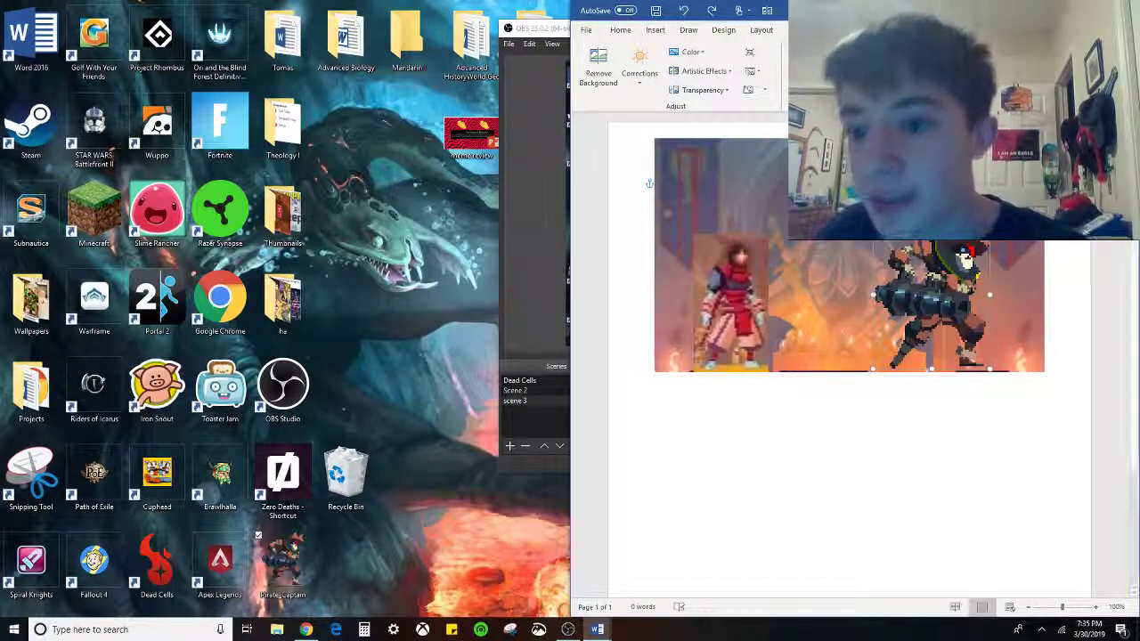
pyautogui.moveTo(990, 294); pyautogui.dragTo(883, 300)
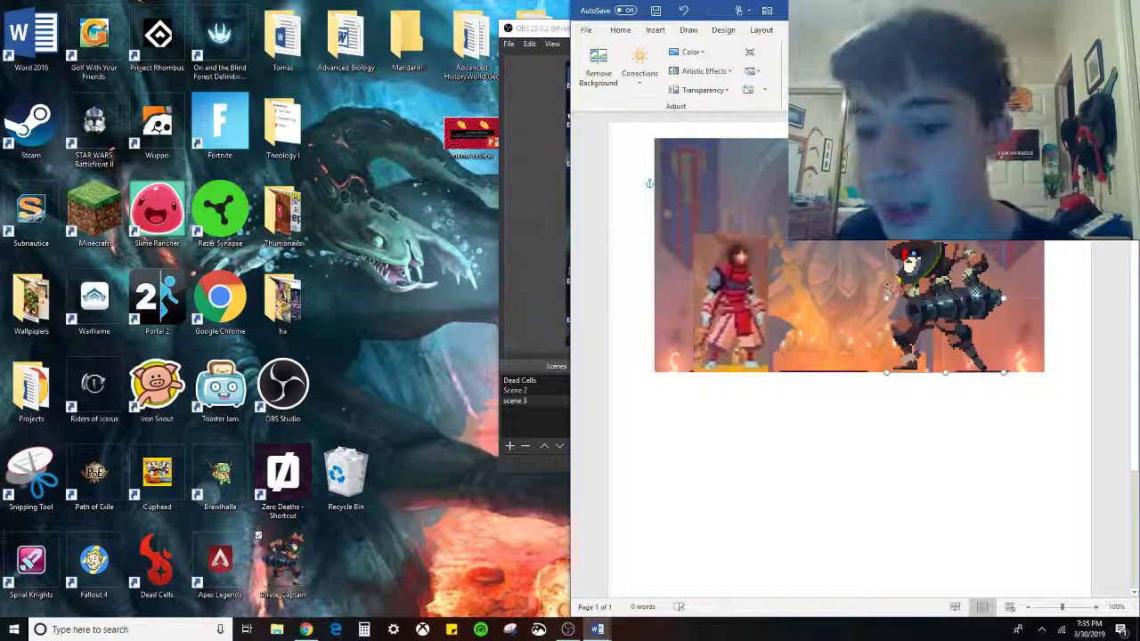
pyautogui.moveTo(968, 294); pyautogui.dragTo(890, 286)
# Enlarge the red-clad character picture slightly, keeping its feet on the castle's lower edge
pyautogui.click(744, 267)
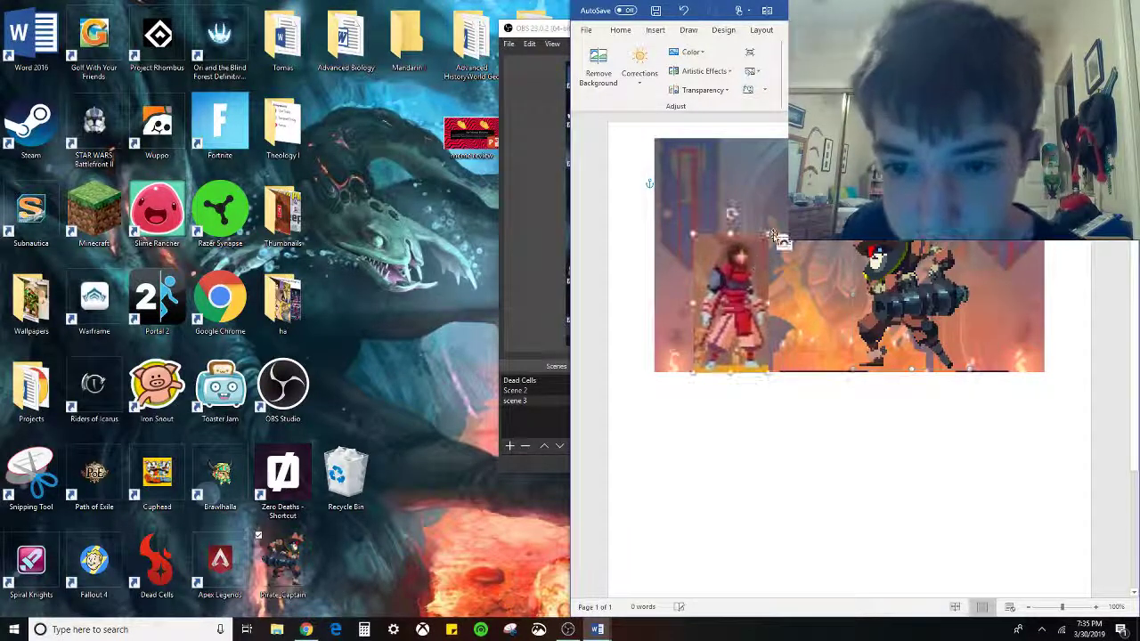
pyautogui.moveTo(771, 232); pyautogui.dragTo(779, 215)
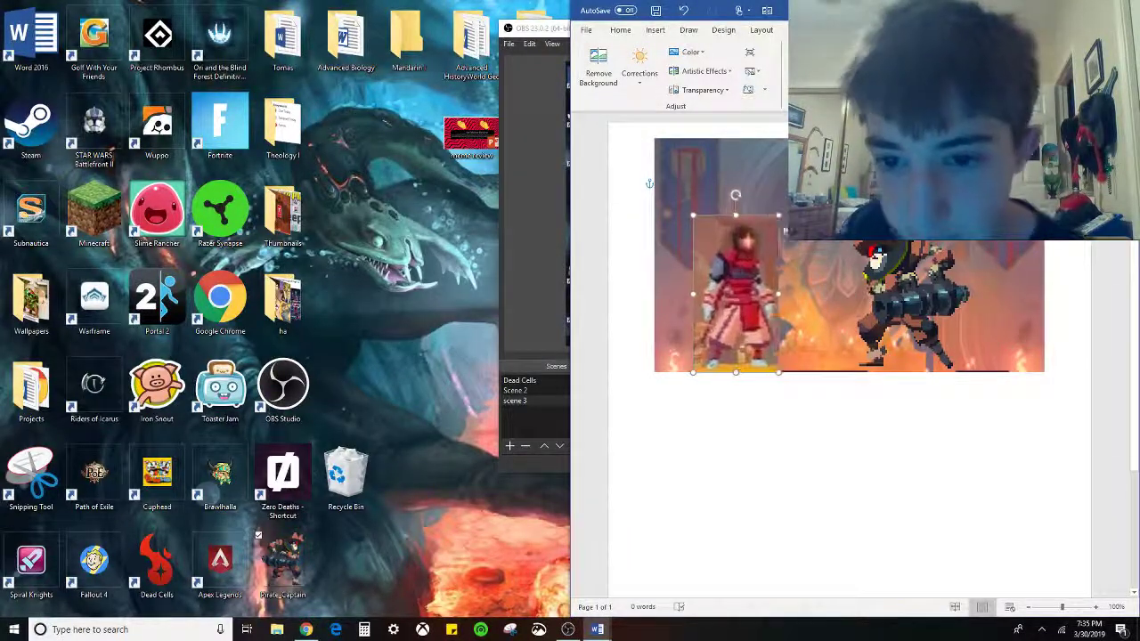
# Move the pirate picture slightly farther from the red-clad character along the castle's lower edge
pyautogui.click(975, 356)
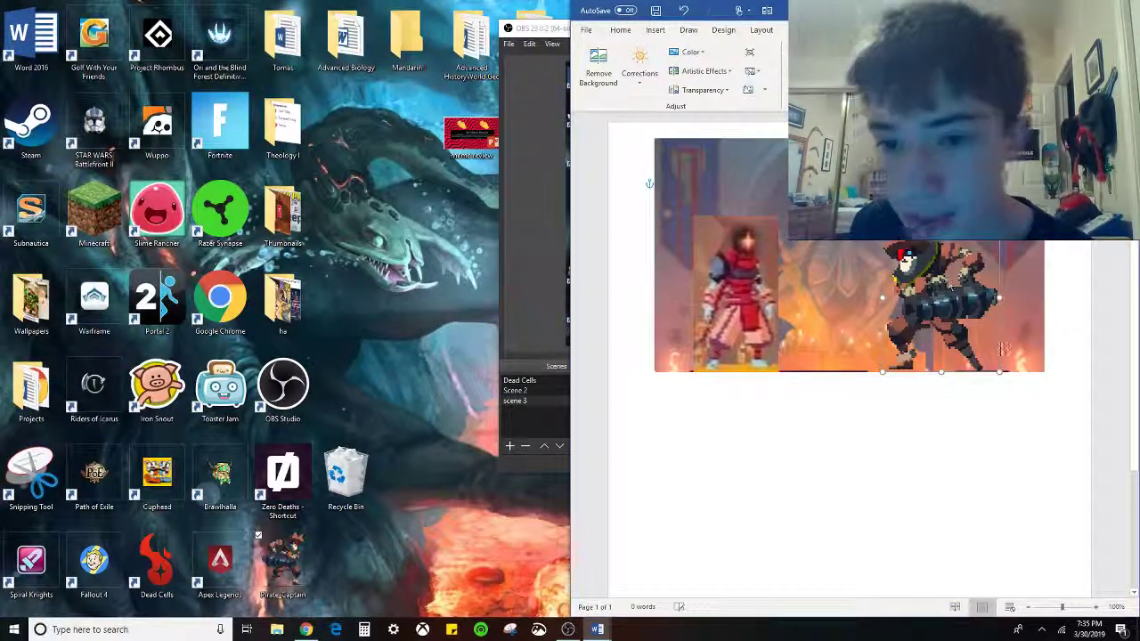
pyautogui.click(1006, 488)
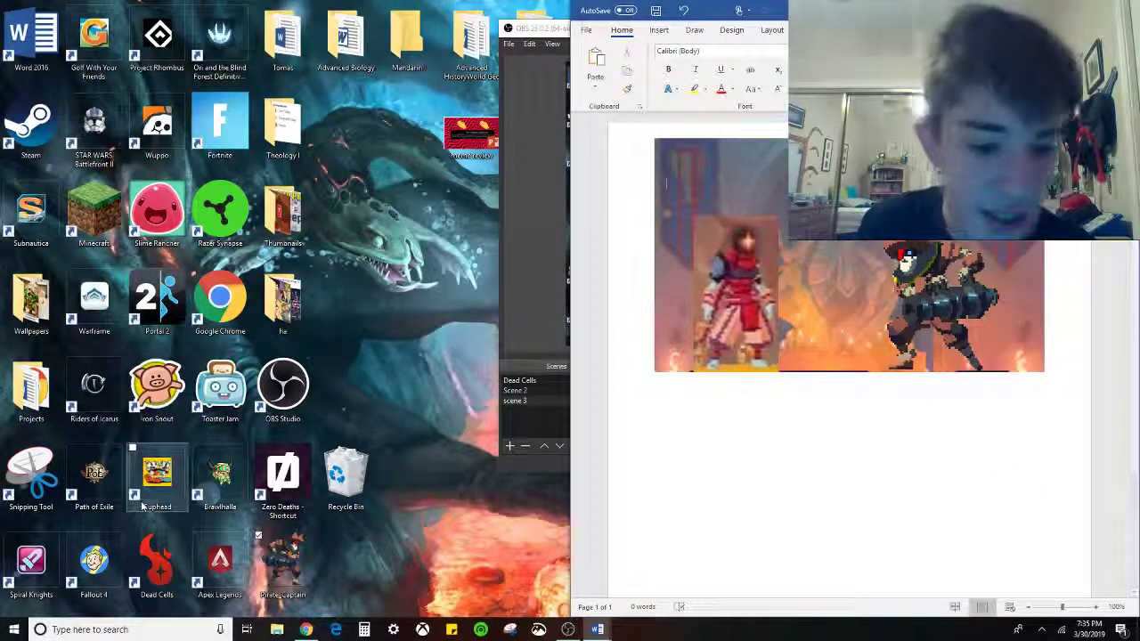
# Switch to Chrome and look through the open image searches, ending on the red Dead Cells logo result
pyautogui.click(306, 629)
pyautogui.click(145, 18)
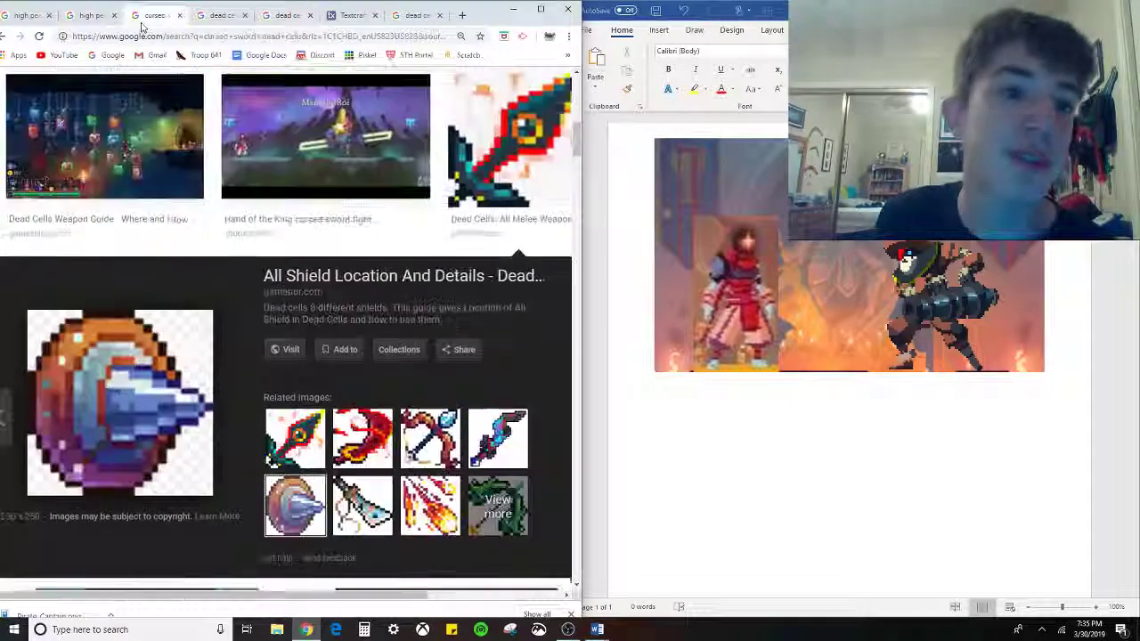
pyautogui.click(89, 15)
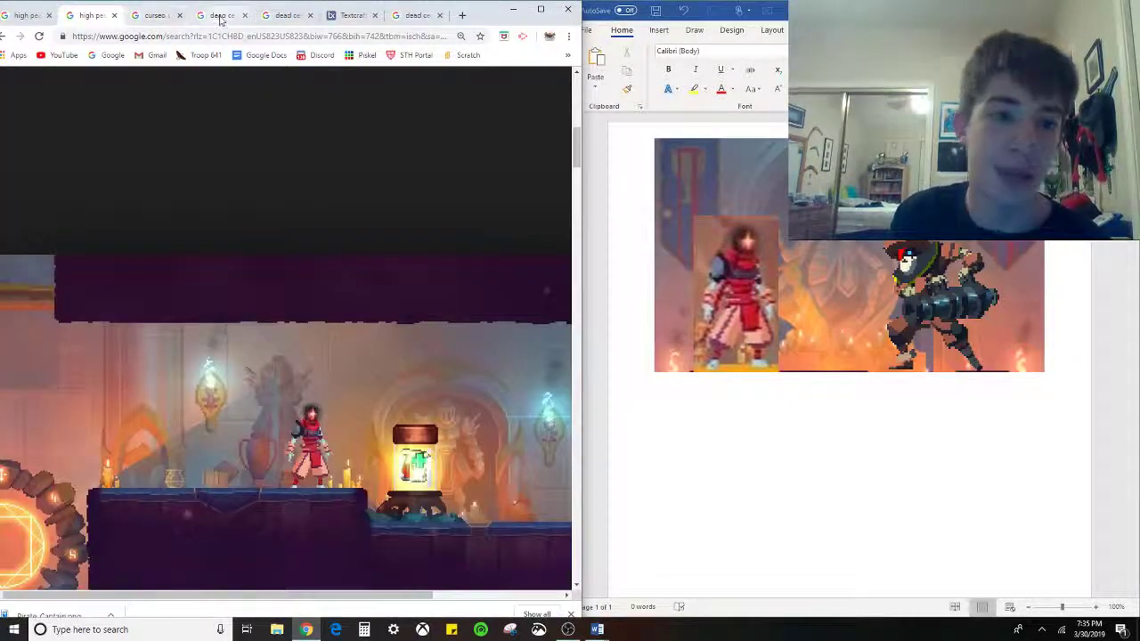
pyautogui.click(220, 16)
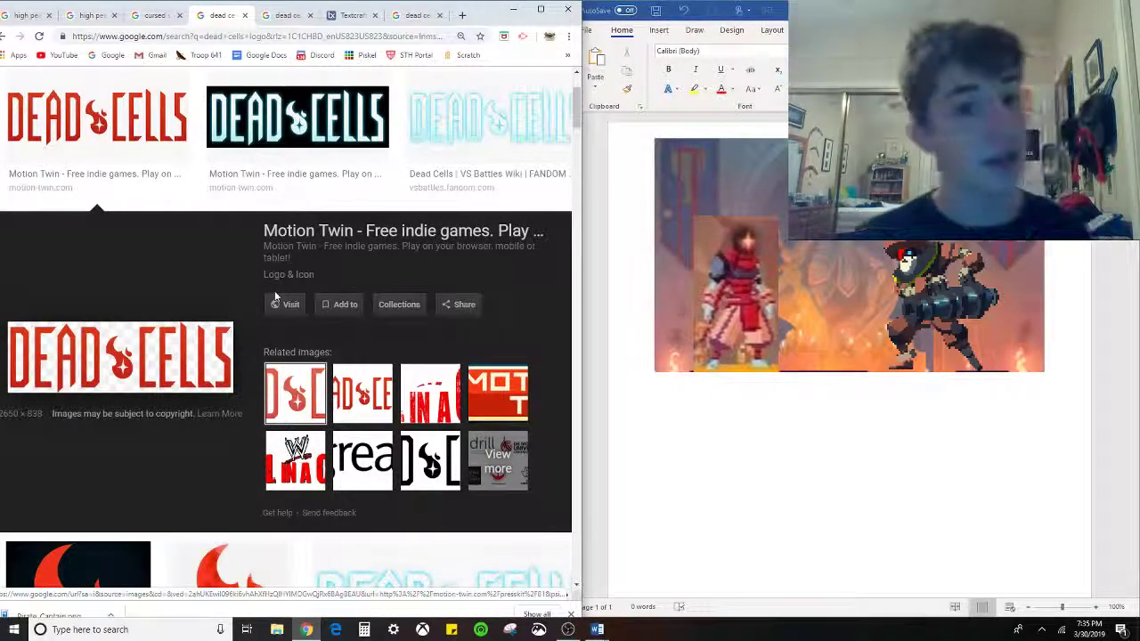
pyautogui.click(283, 302)
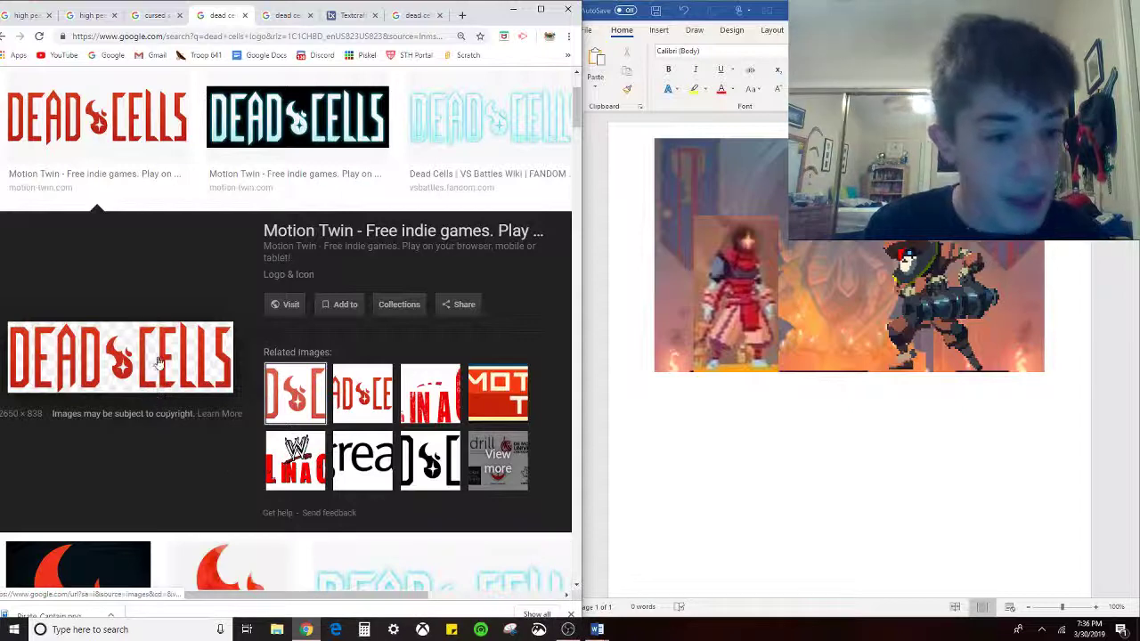
# Copy the white Dead Cells logo from the #2 thumbnail document and paste it into the new thumbnail document
pyautogui.moveTo(596, 625)
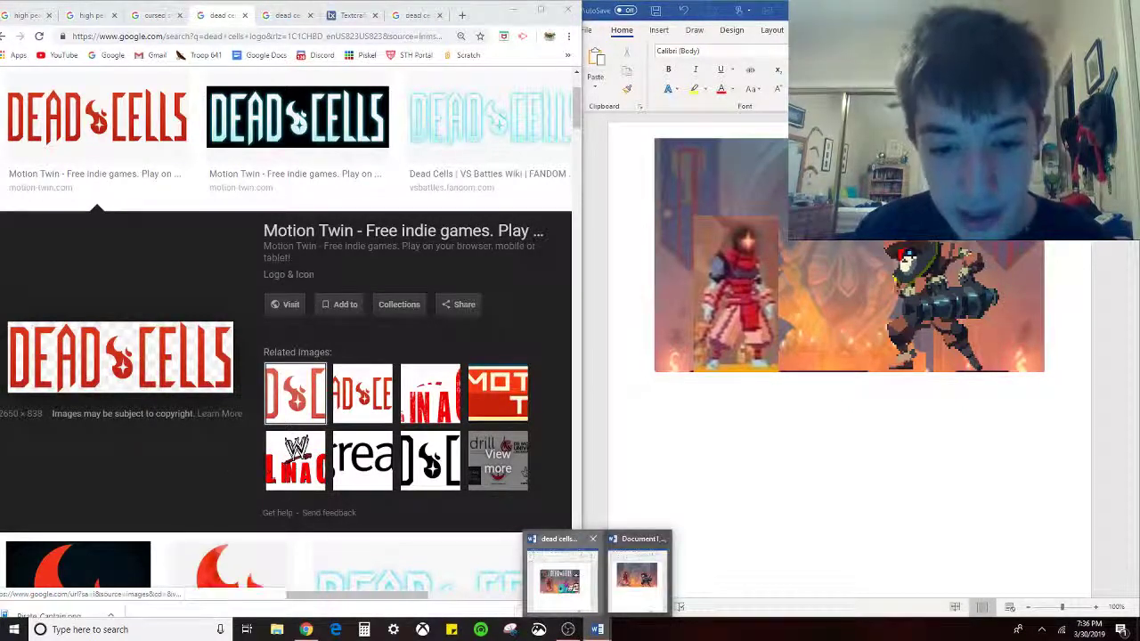
pyautogui.click(556, 579)
pyautogui.click(838, 244)
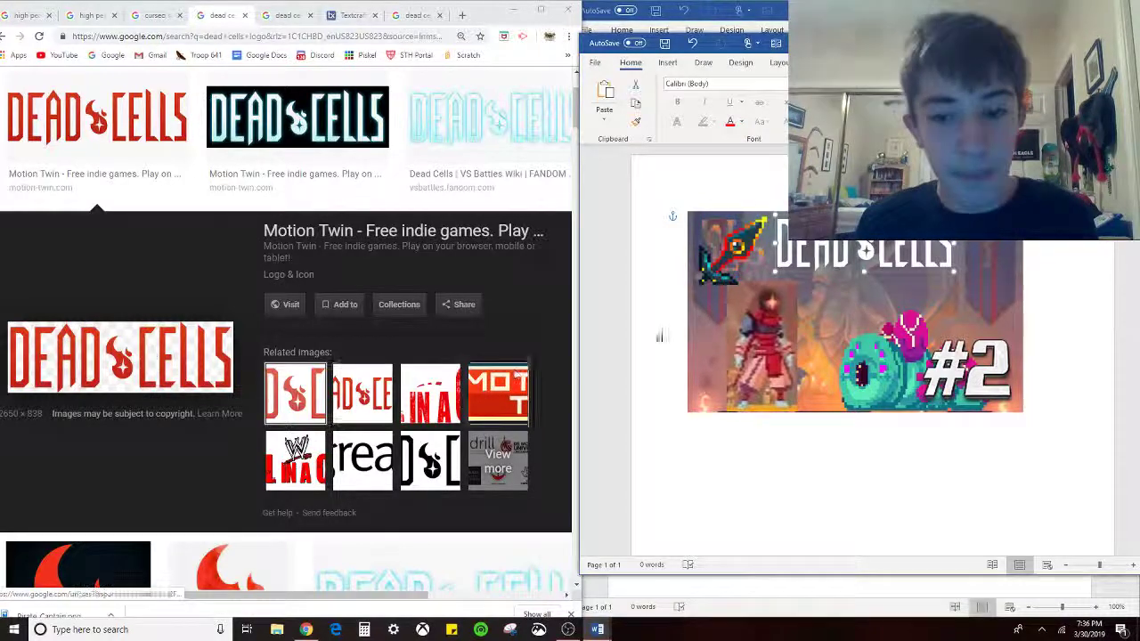
pyautogui.hotkey('ctrl', 'z')
pyautogui.moveTo(601, 624)
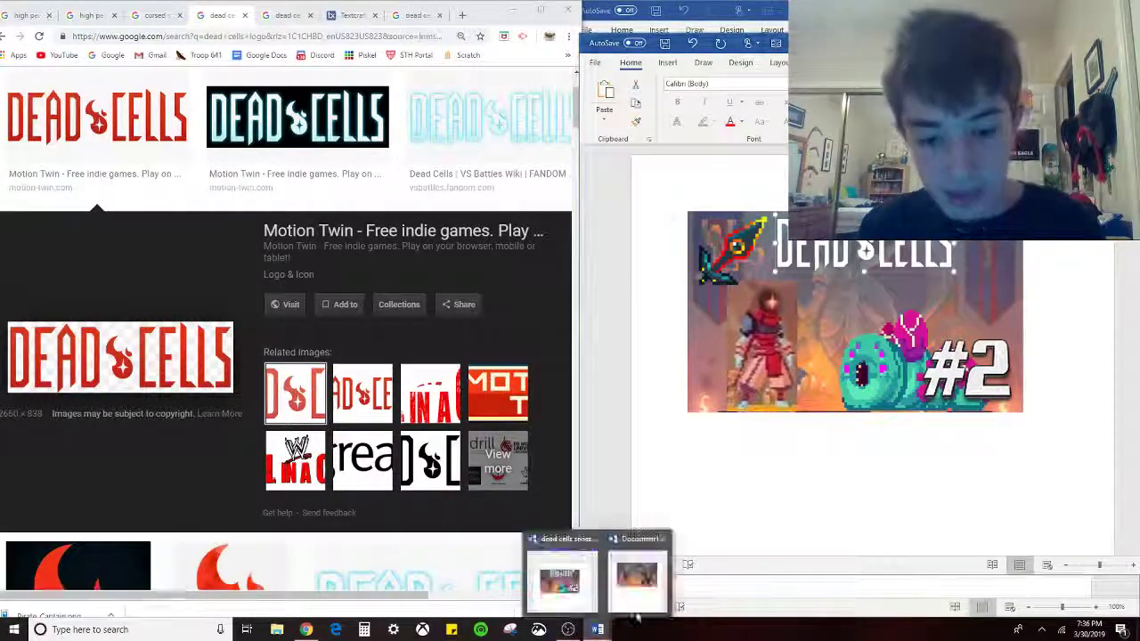
pyautogui.click(637, 579)
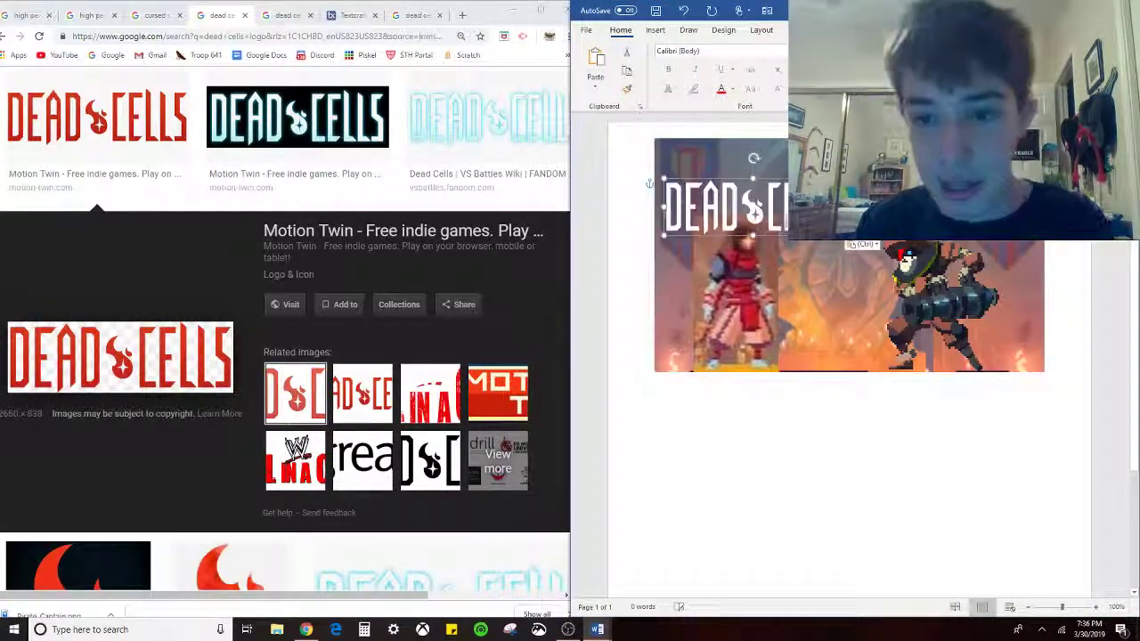
# Try the No Recolor and Set Transparent Color options on the Dead Cells logo
pyautogui.click(1011, 29)
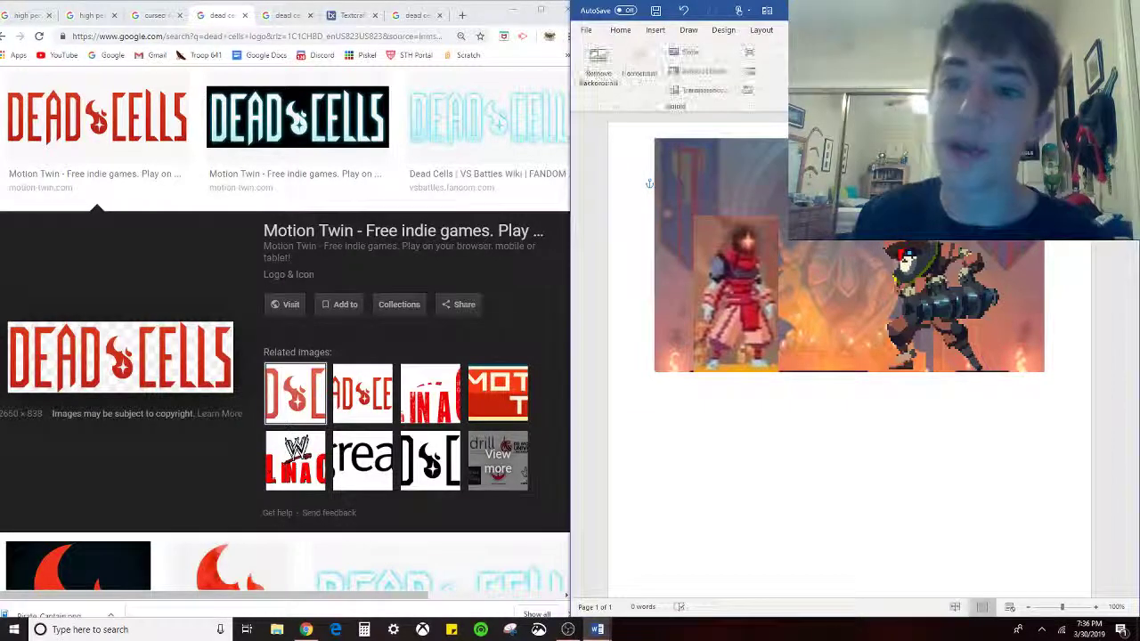
pyautogui.click(692, 52)
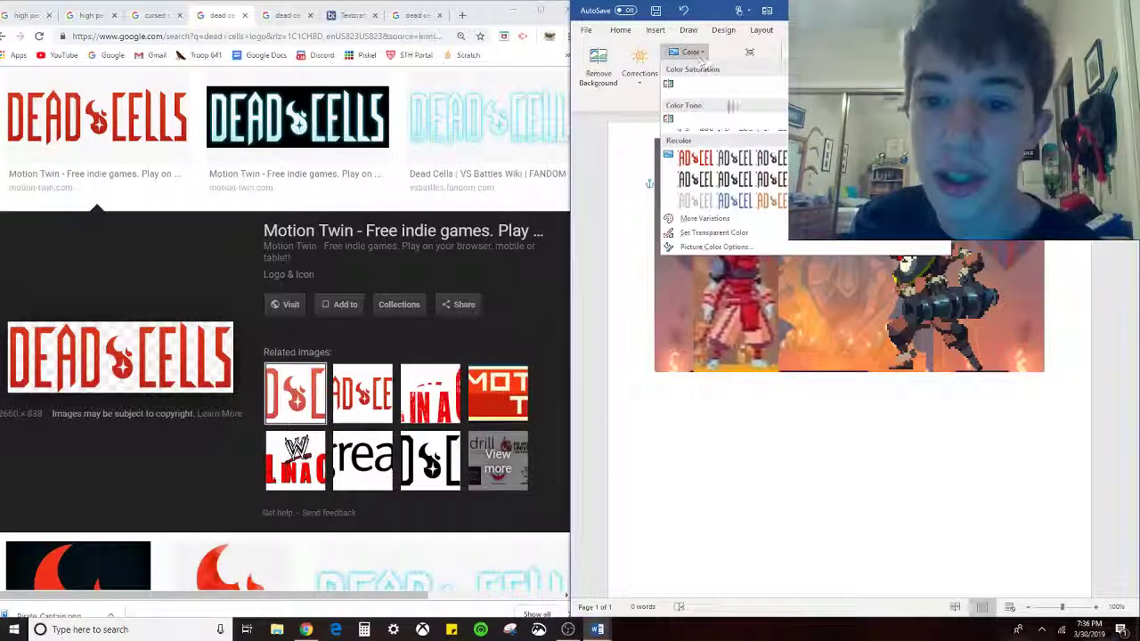
pyautogui.click(698, 159)
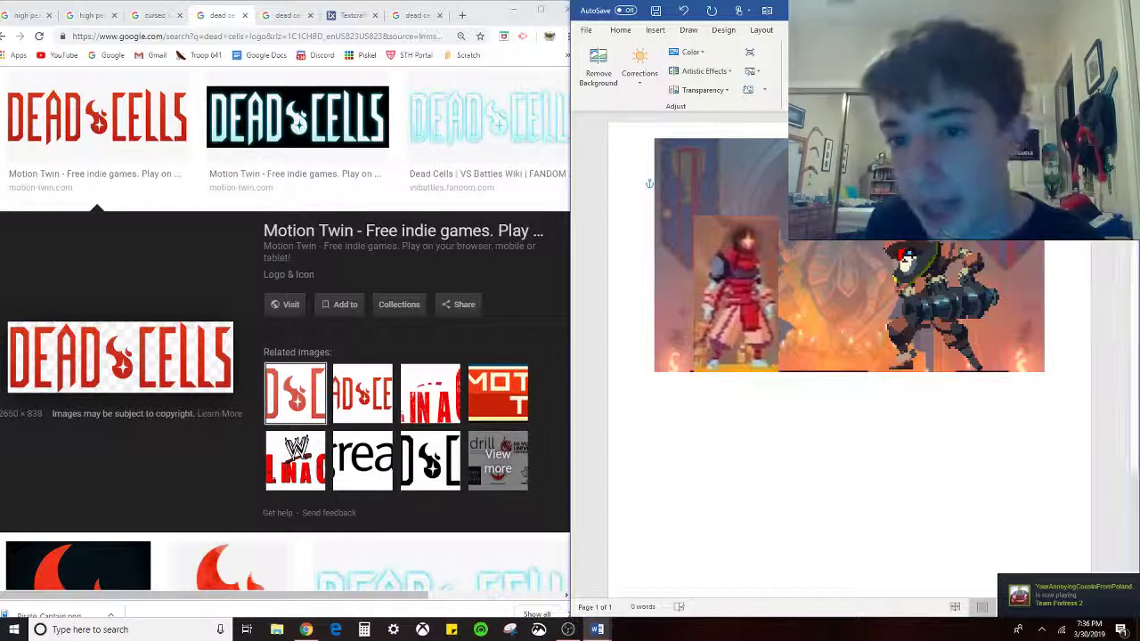
pyautogui.click(691, 51)
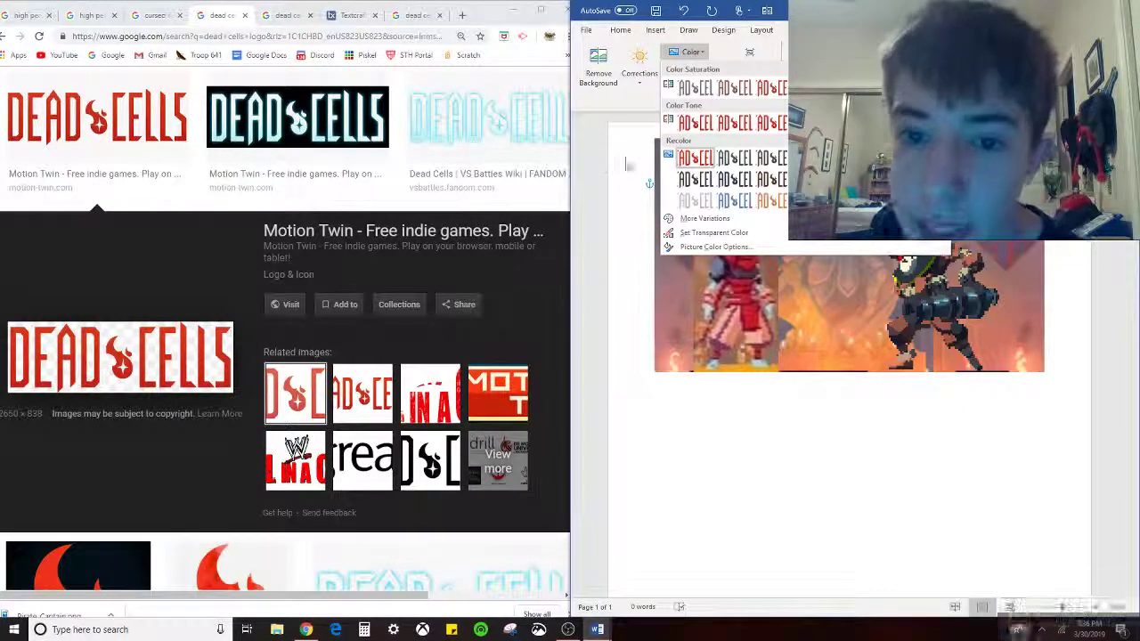
pyautogui.click(708, 232)
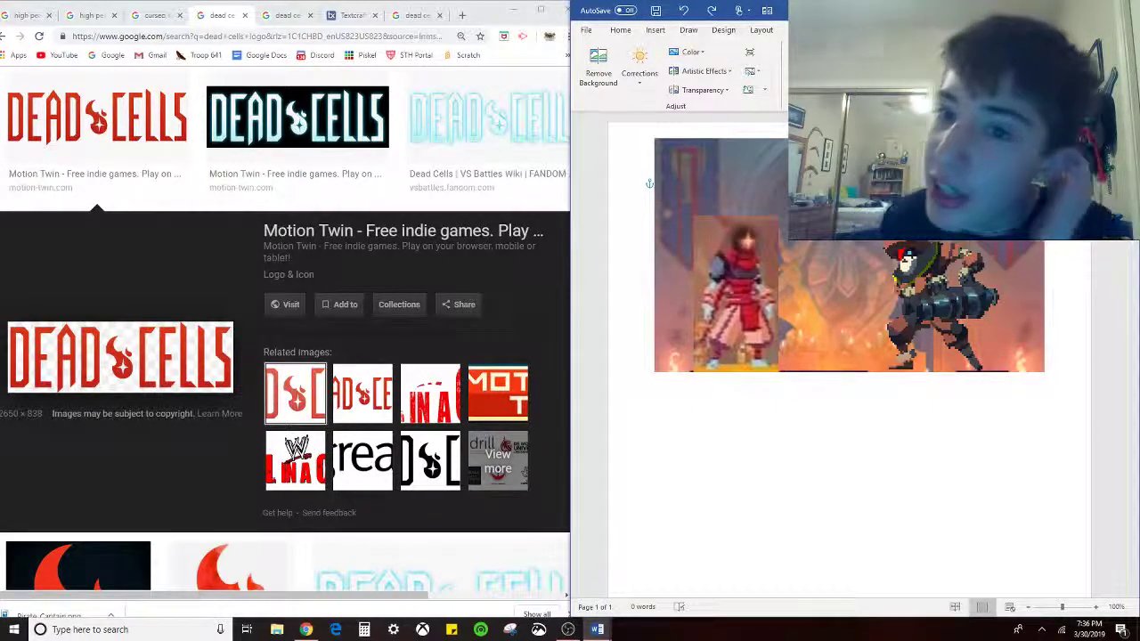
# Enlarge the white Dead Cells logo and position it along the top of the castle background
pyautogui.hotkey('ctrl', 'v')
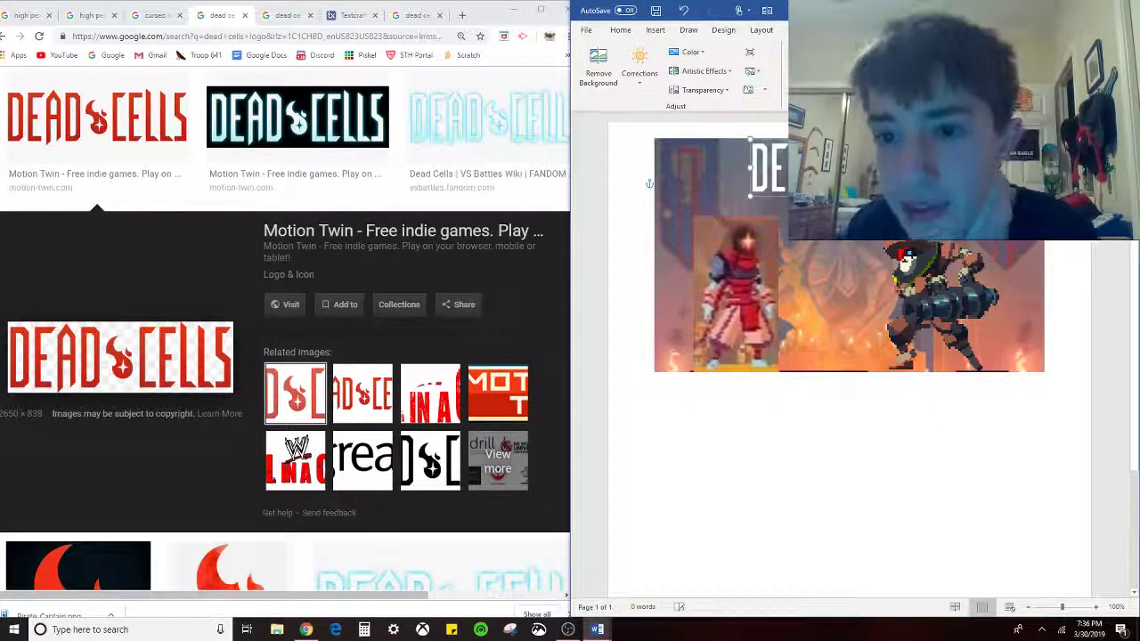
pyautogui.moveTo(930, 196); pyautogui.dragTo(992, 215)
pyautogui.moveTo(868, 178); pyautogui.dragTo(860, 188)
pyautogui.click(860, 517)
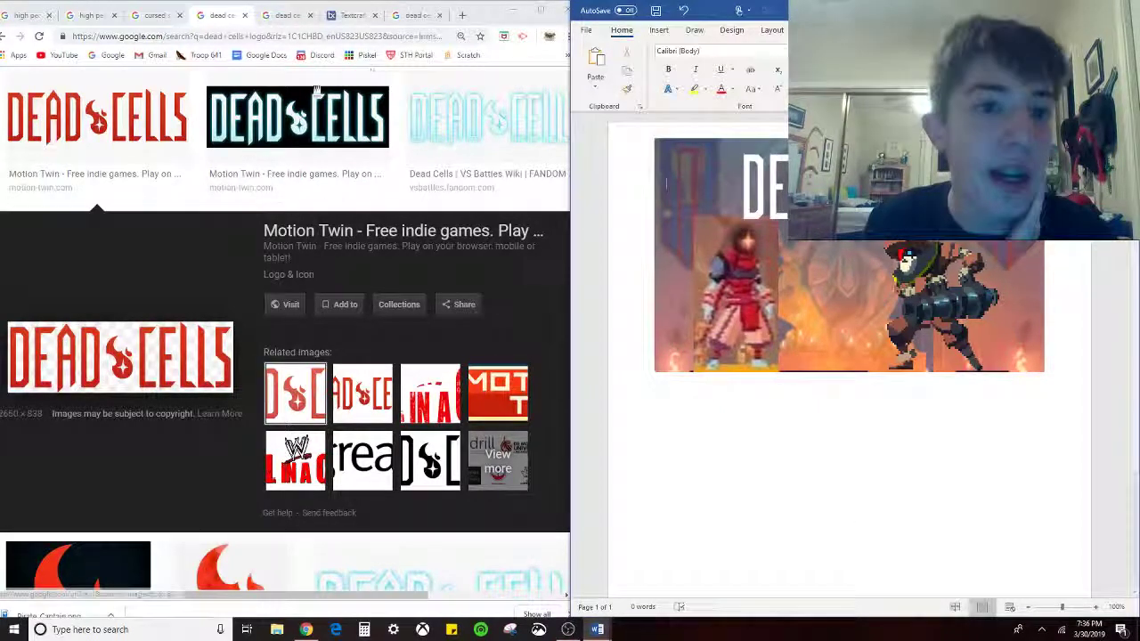
# Switch to the Textcraft page in Chrome and generate the text #3 in the white Aero font style
pyautogui.click(348, 16)
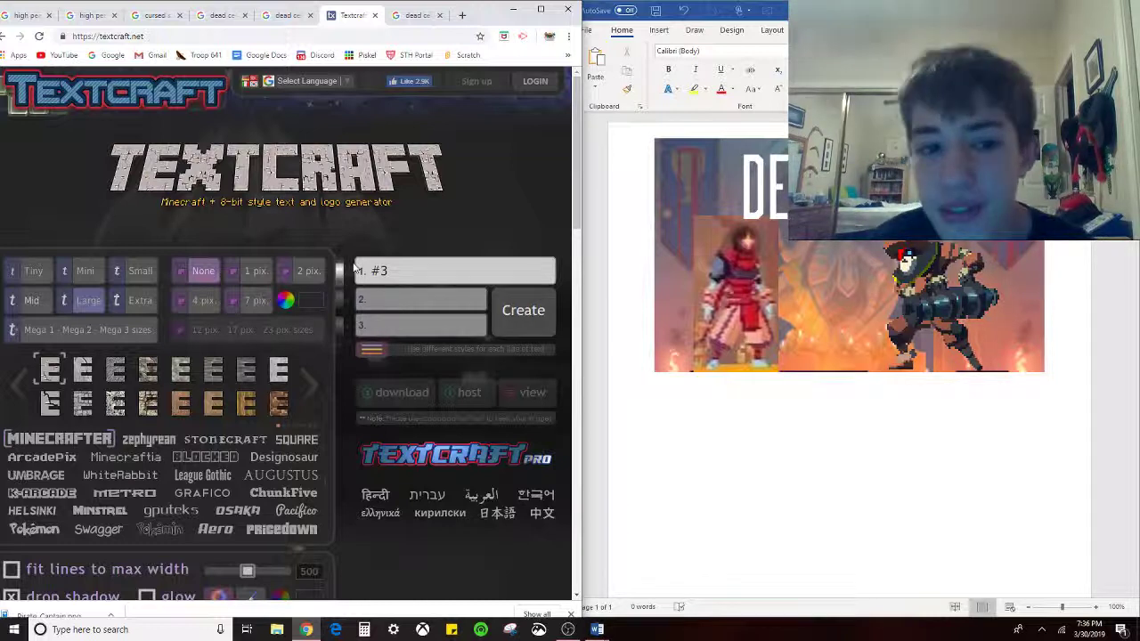
pyautogui.click(755, 50)
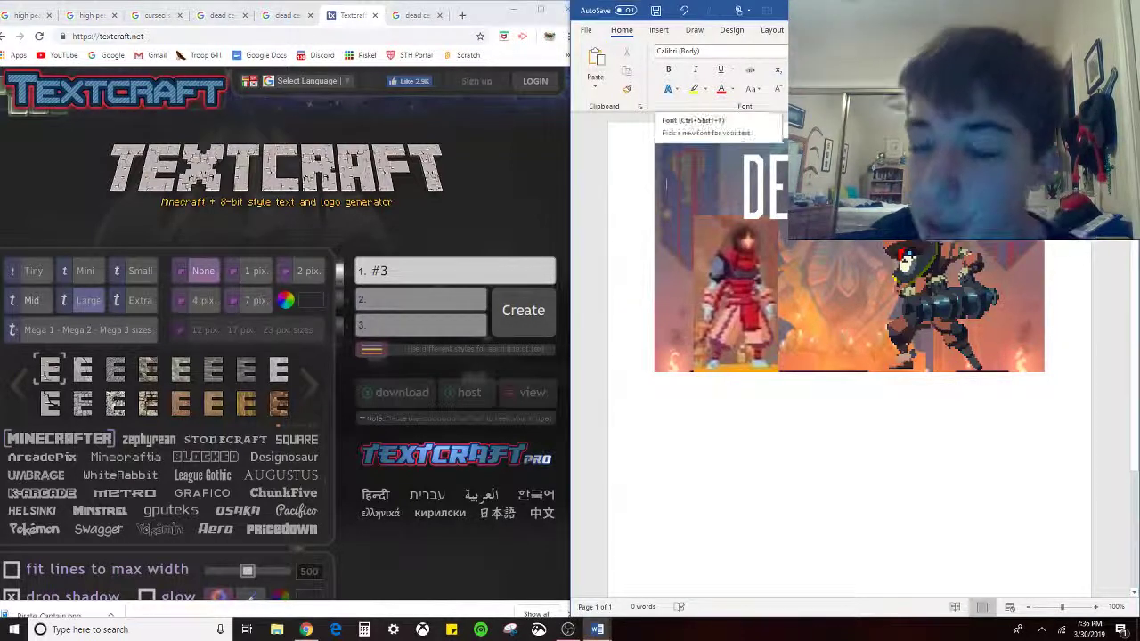
pyautogui.click(416, 263)
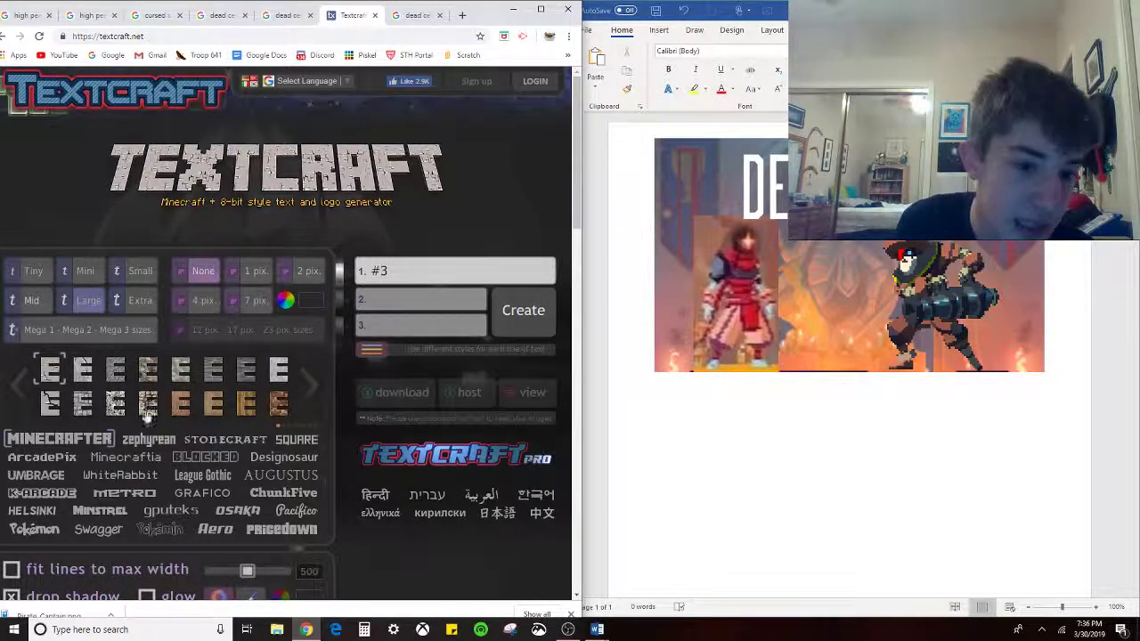
pyautogui.click(252, 442)
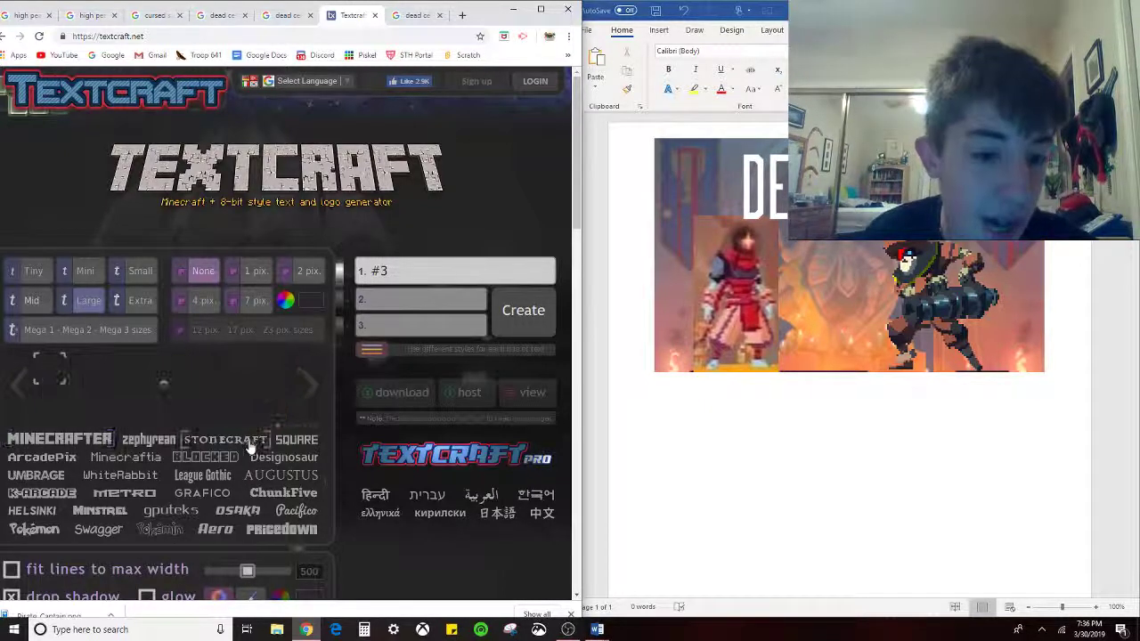
pyautogui.click(218, 530)
pyautogui.click(249, 403)
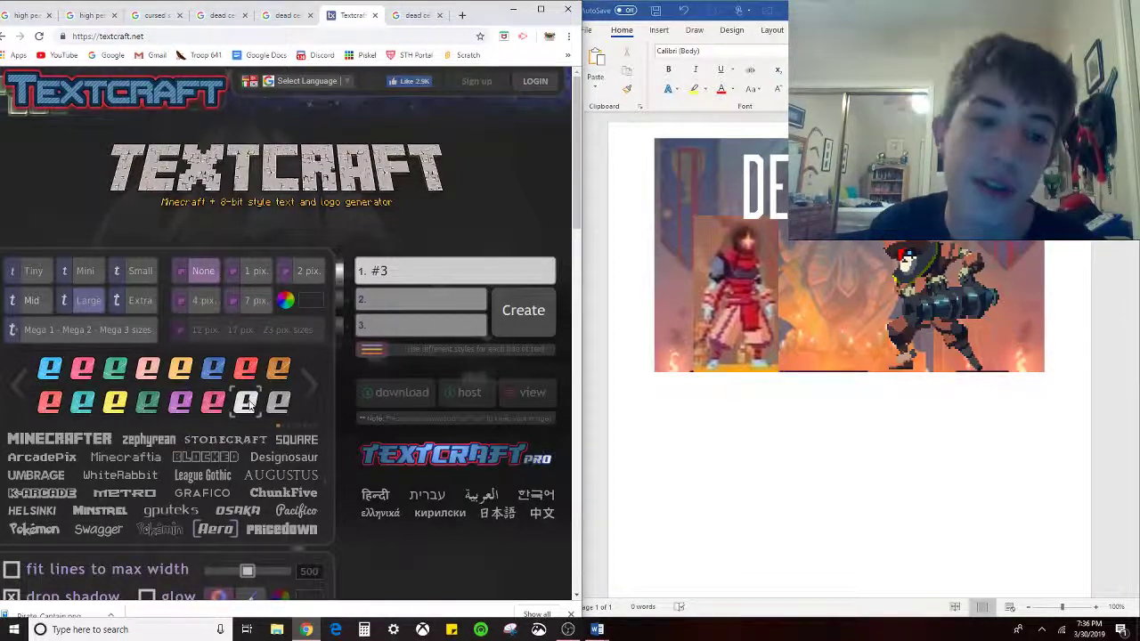
pyautogui.click(515, 325)
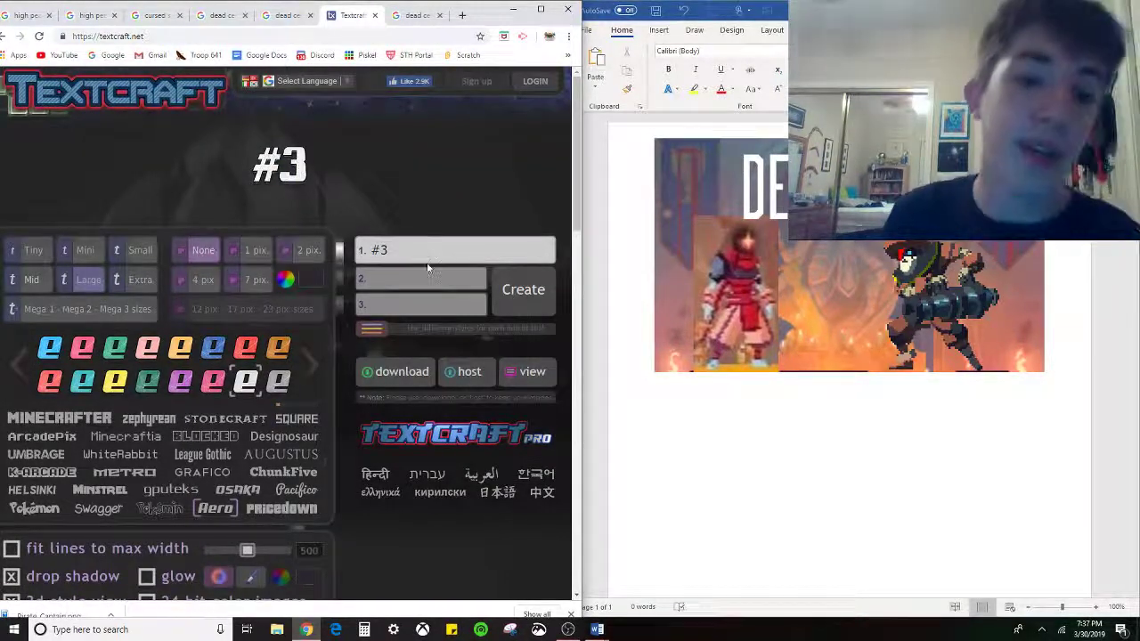
# Replace the Textcraft text with "Dead Cells Gameplay" and bring up the copy and save options for the generated image
pyautogui.doubleClick(382, 250)
pyautogui.write('Dead Cel')
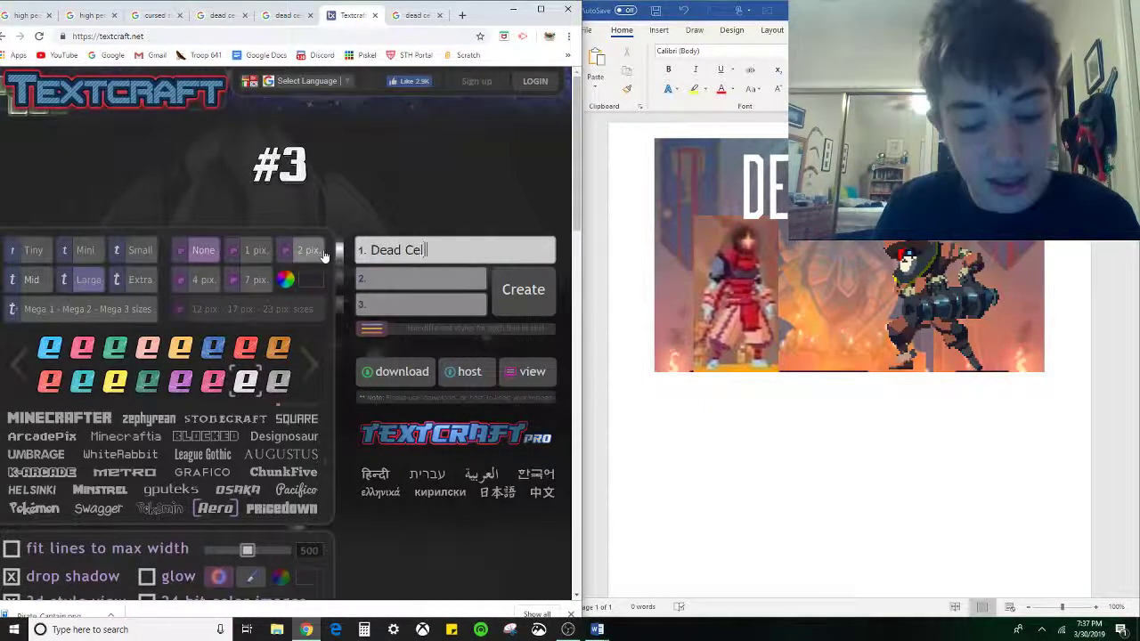
pyautogui.write('ls Gameplay')
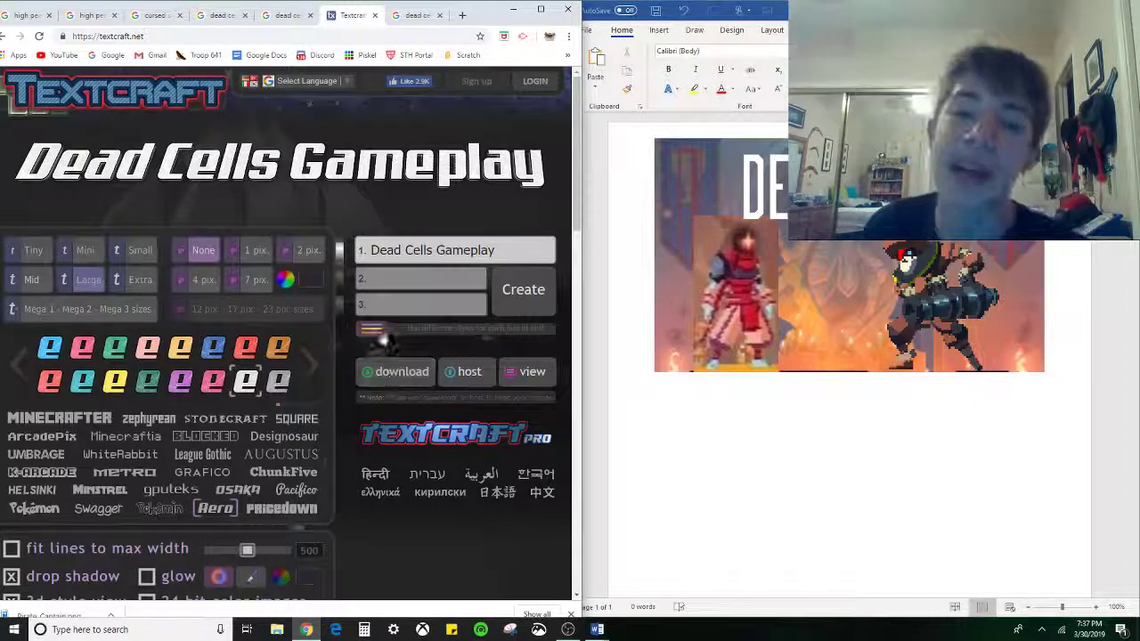
pyautogui.rightClick(346, 170)
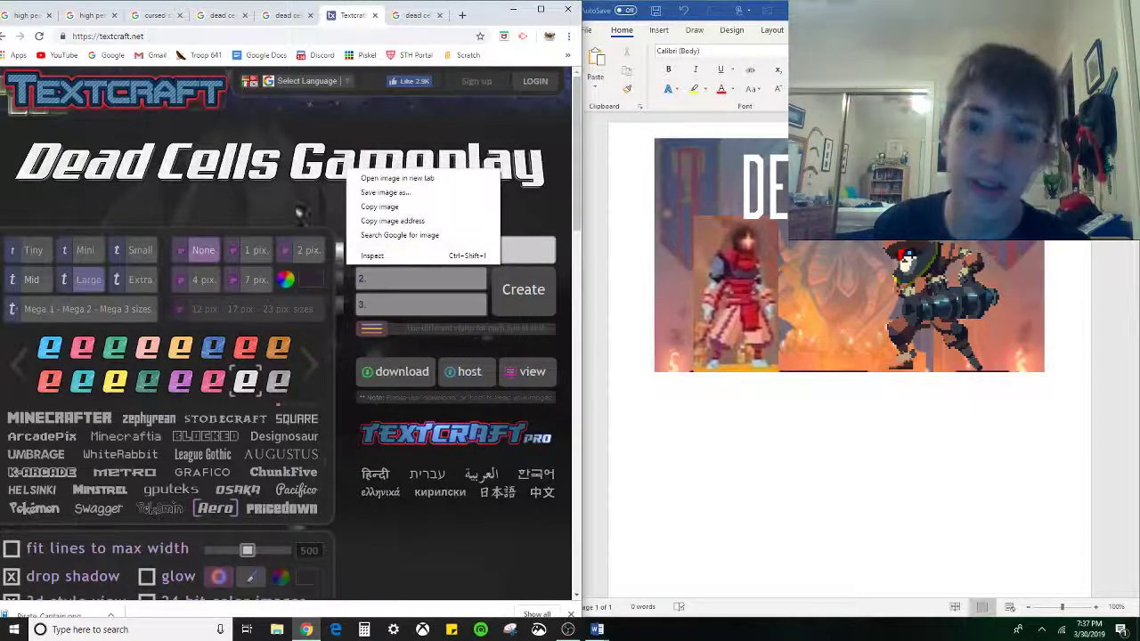
pyautogui.click(284, 219)
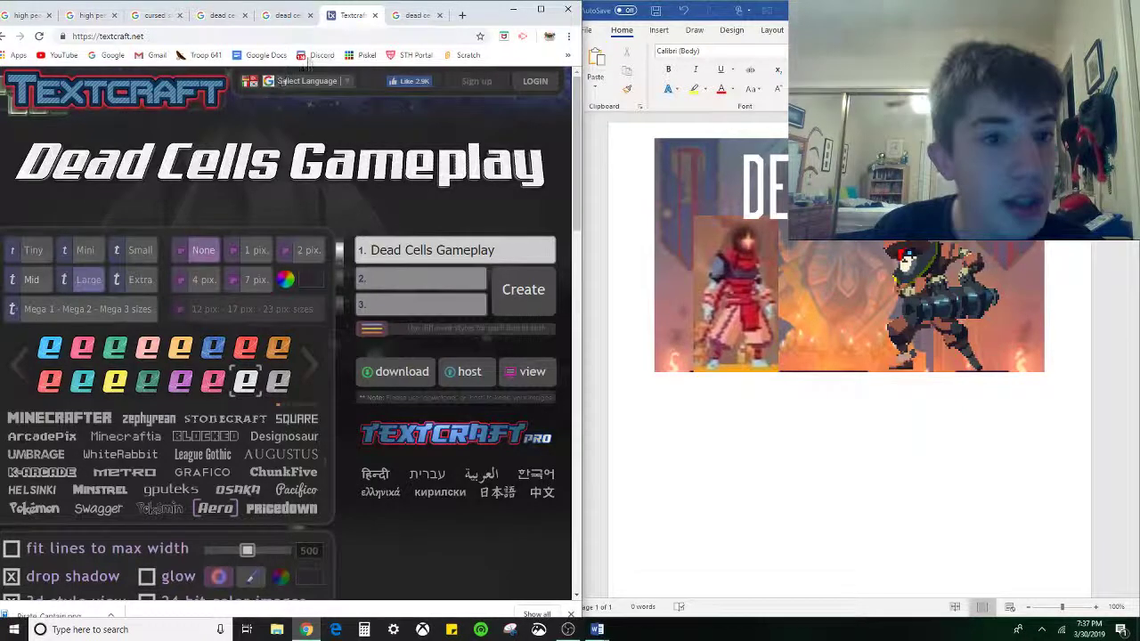
# Switch to the Word thumbnail document, insert a Simple Text Box over the castle background, and adjust its position
pyautogui.click(858, 433)
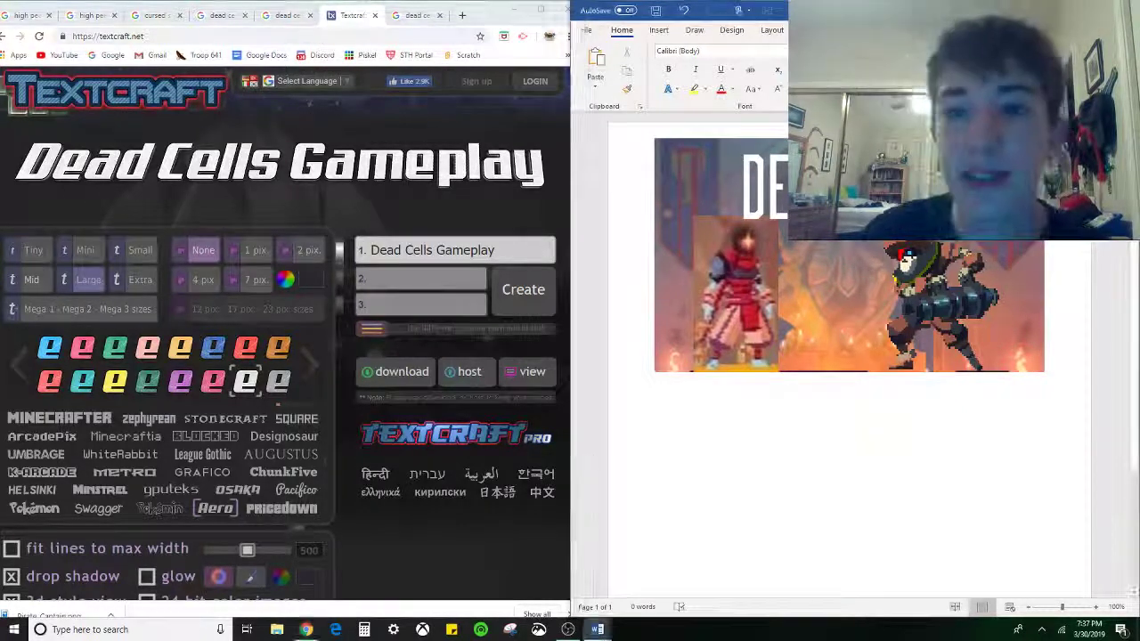
pyautogui.click(659, 29)
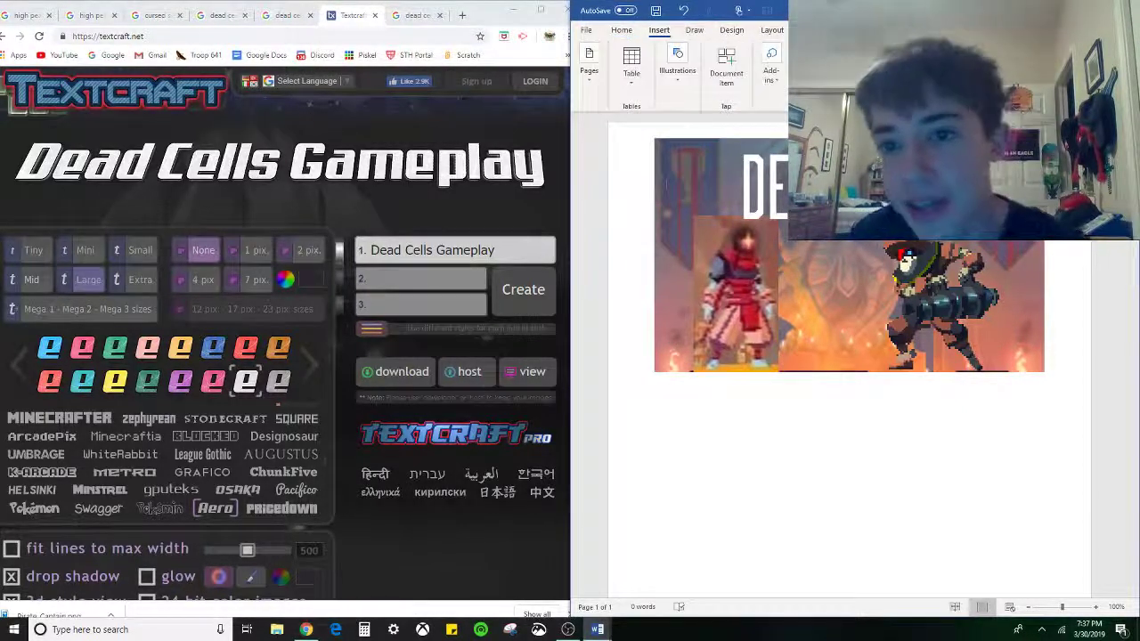
pyautogui.click(983, 141)
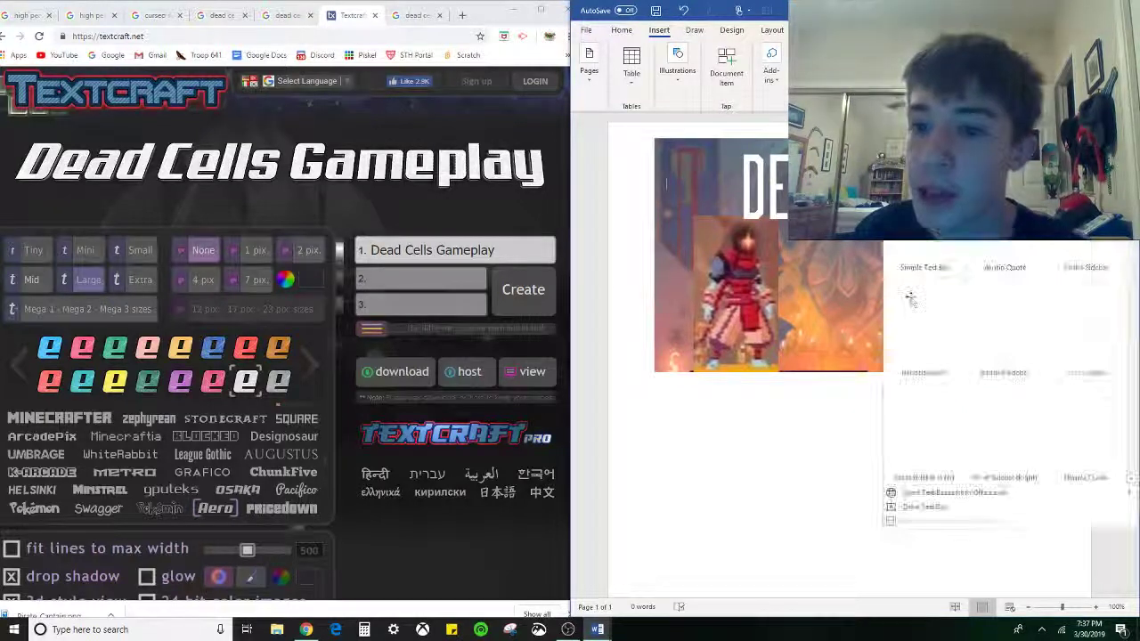
pyautogui.click(923, 234)
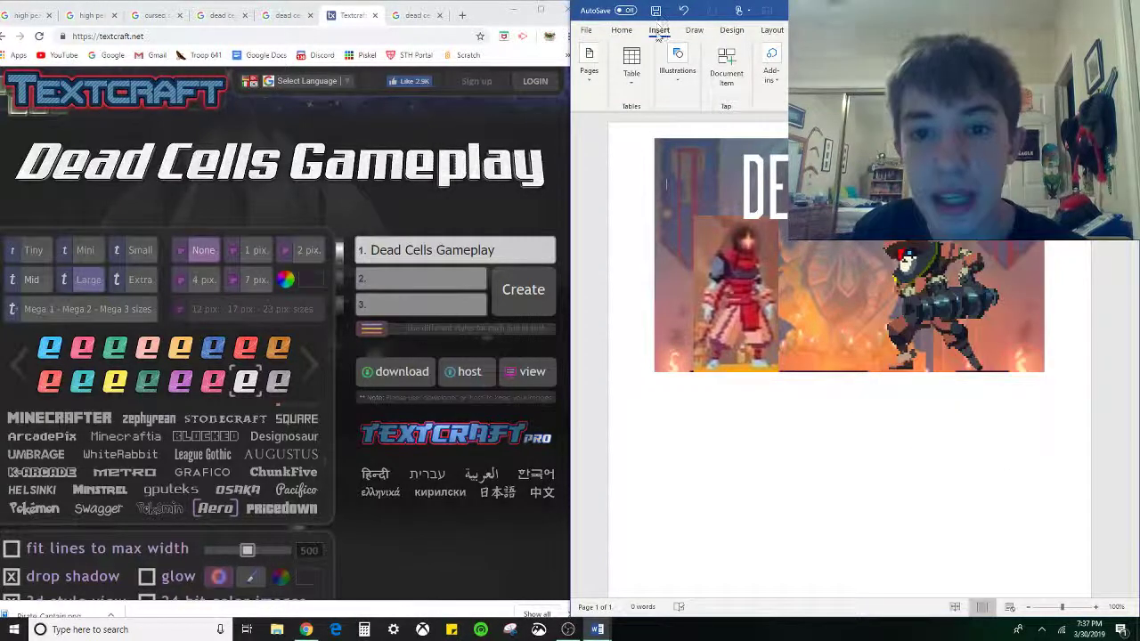
pyautogui.click(982, 140)
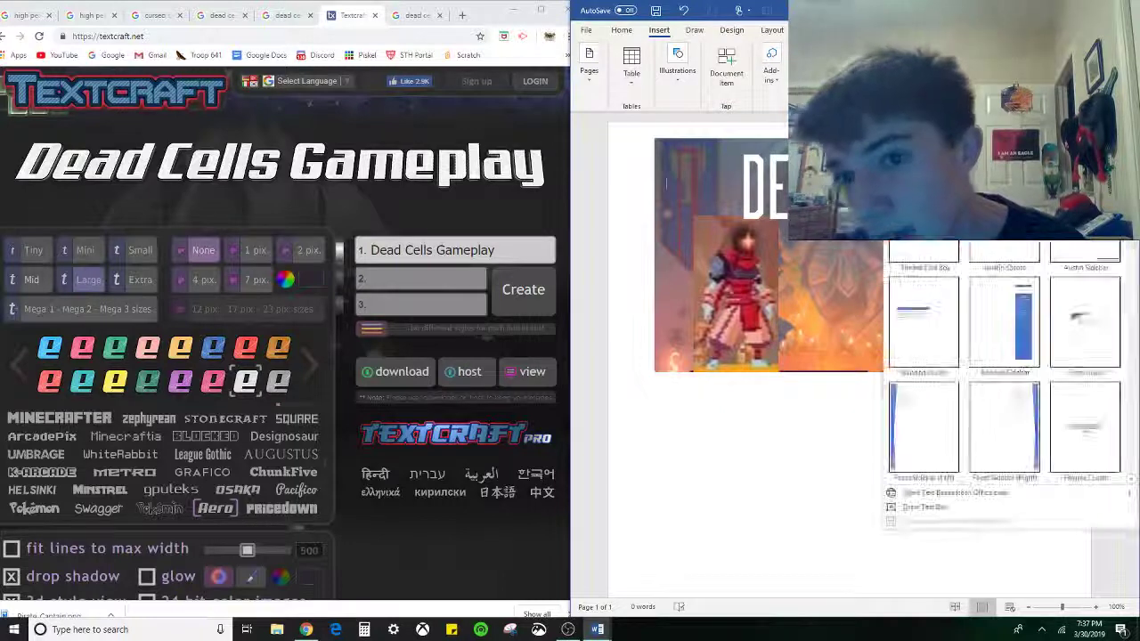
pyautogui.click(923, 233)
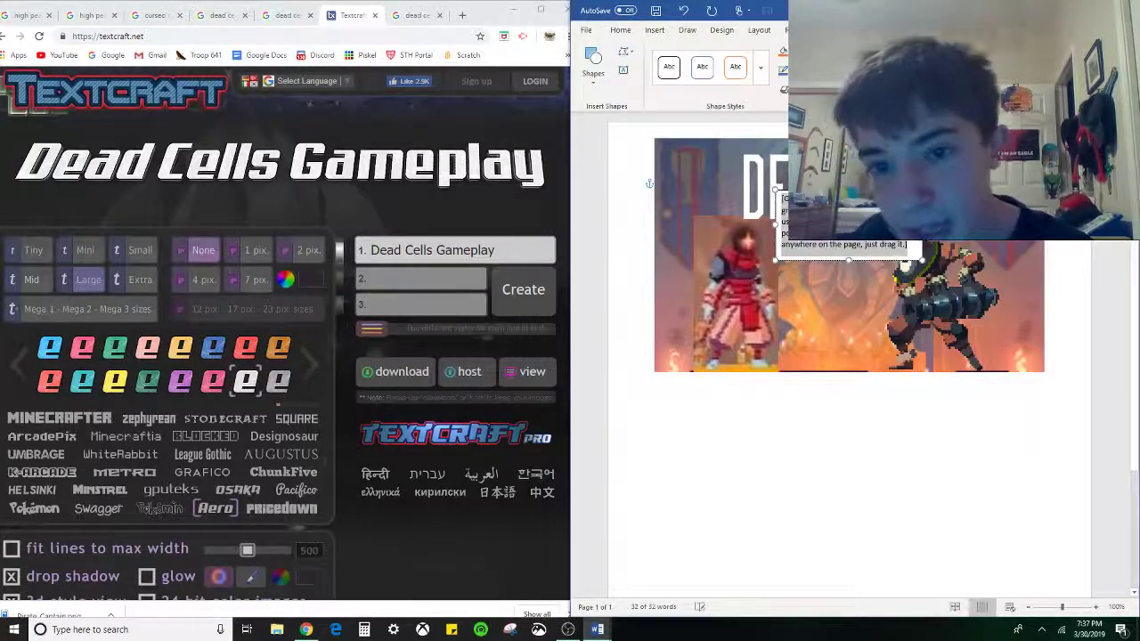
pyautogui.moveTo(900, 240); pyautogui.dragTo(860, 205)
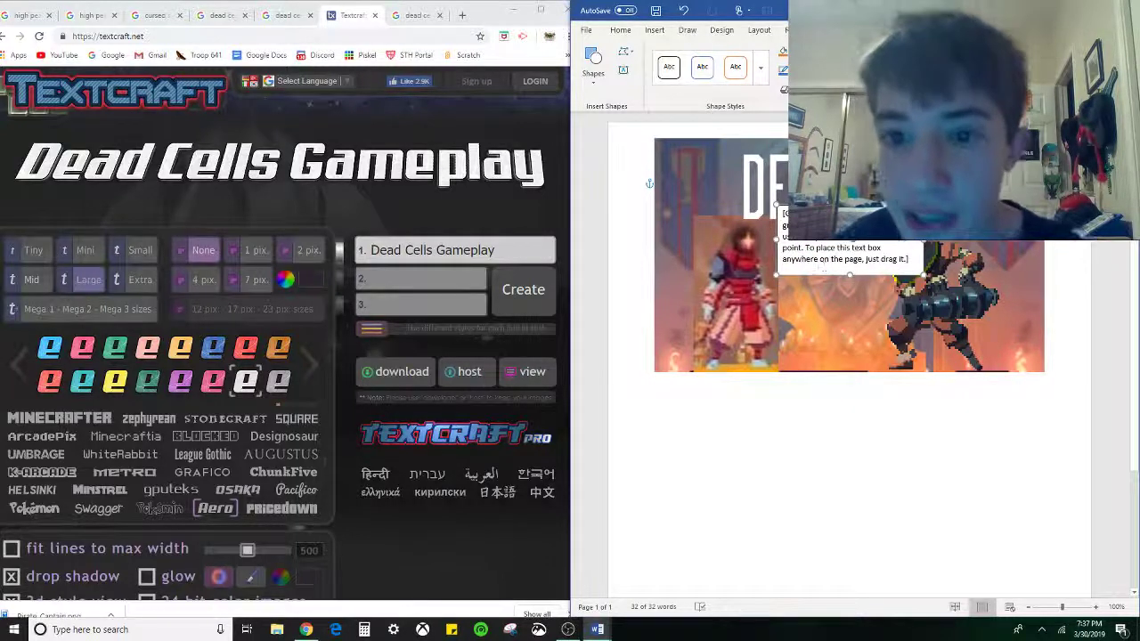
# Remove the fill and outline from the text box so that only its text overlays the thumbnail
pyautogui.hotkey('ctrl', 'a')
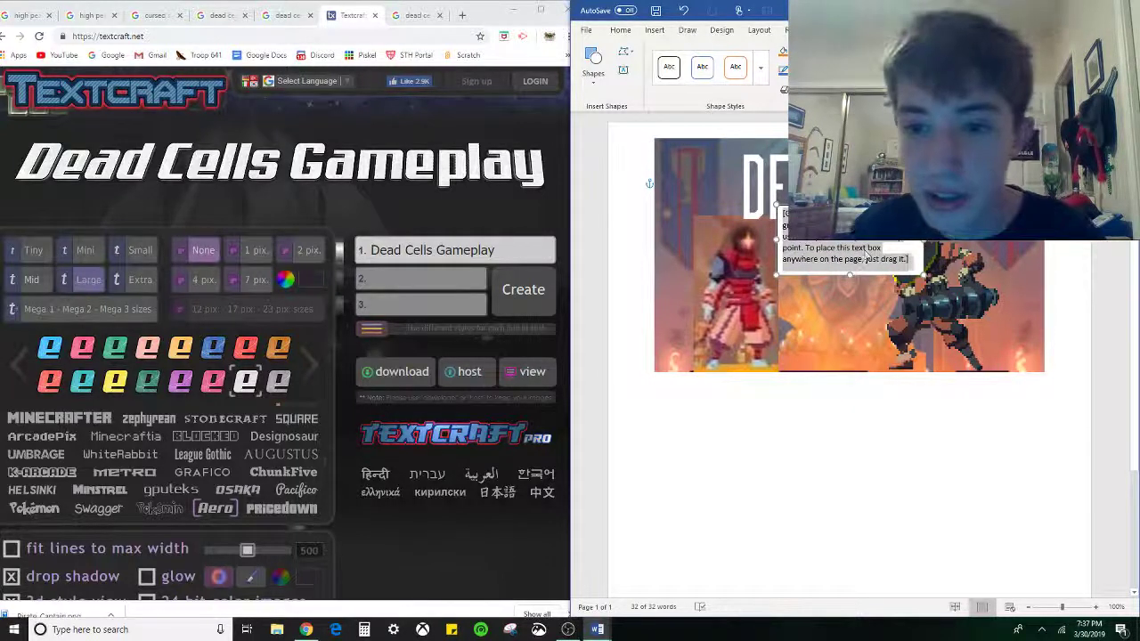
pyautogui.click(794, 50)
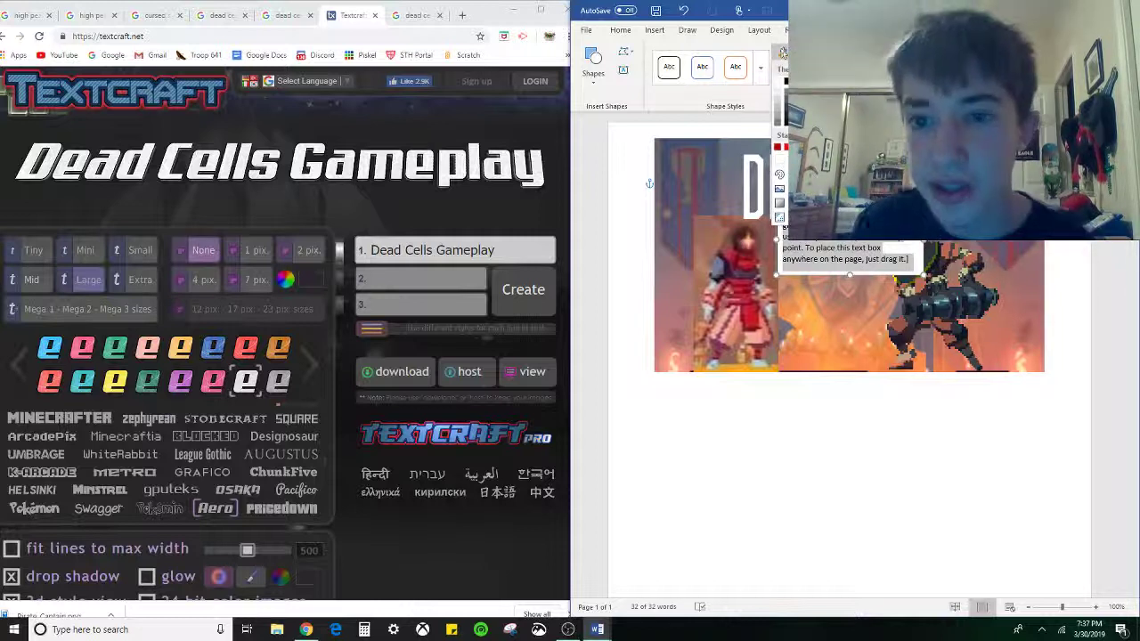
pyautogui.click(805, 159)
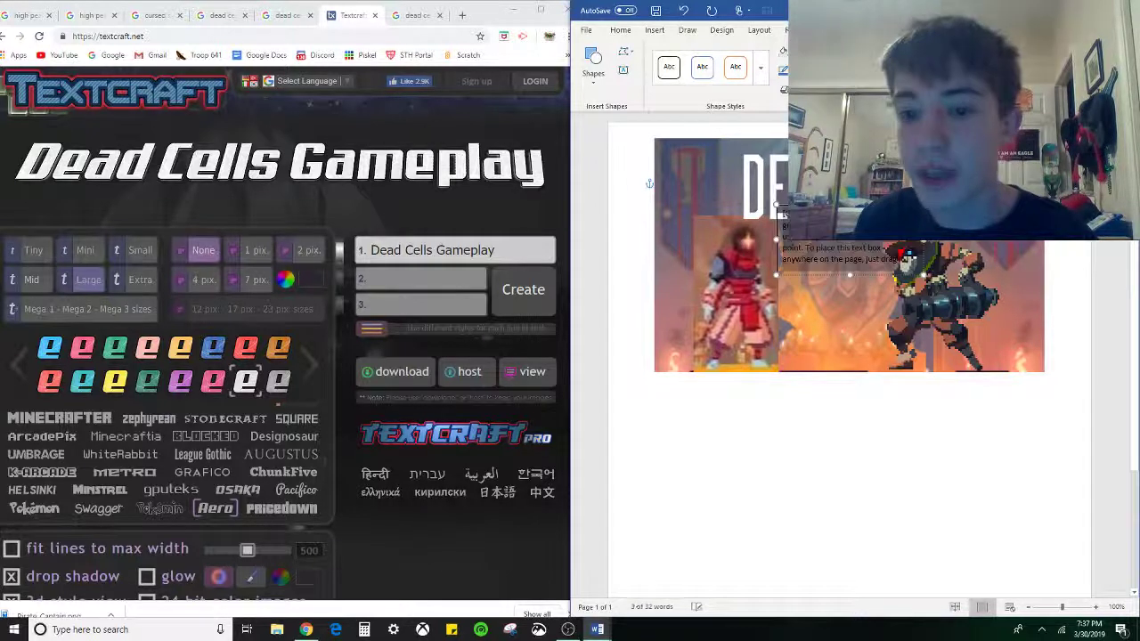
pyautogui.click(795, 70)
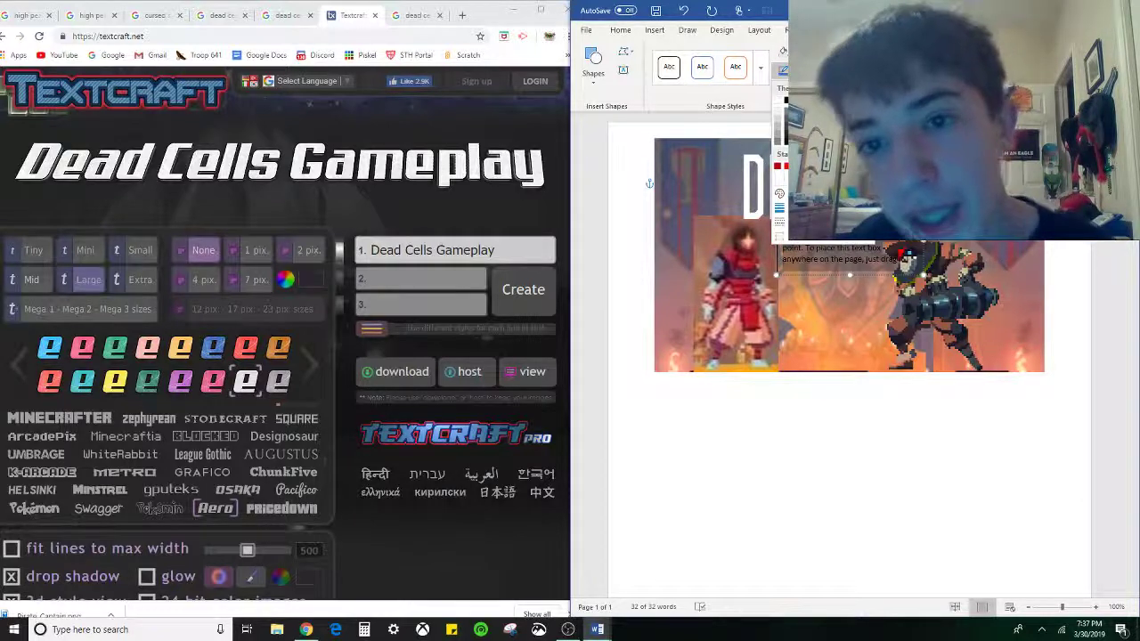
pyautogui.click(780, 179)
pyautogui.click(780, 214)
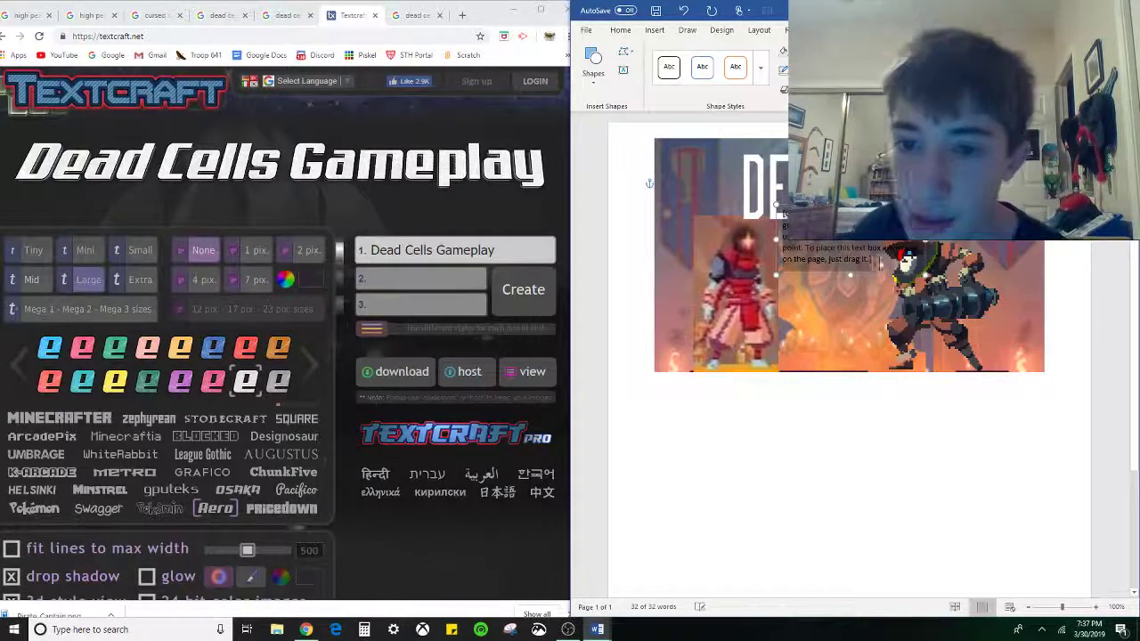
# Replace the text box's placeholder with "Dead Cells Gameplay" in large white letters
pyautogui.click(873, 258)
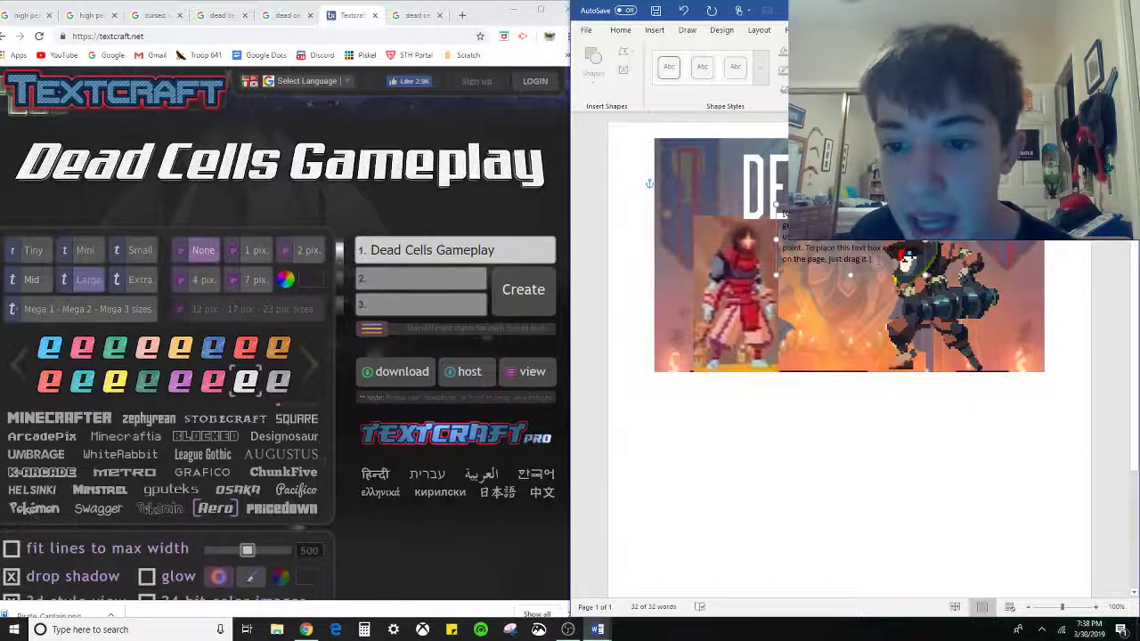
pyautogui.press('Delete')
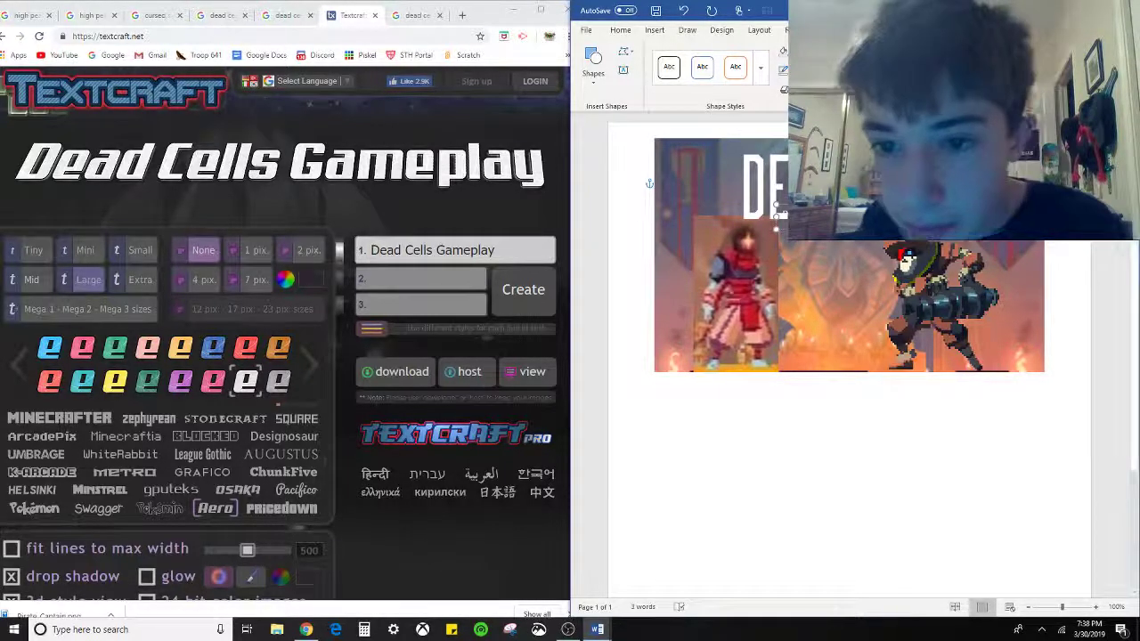
pyautogui.click(621, 30)
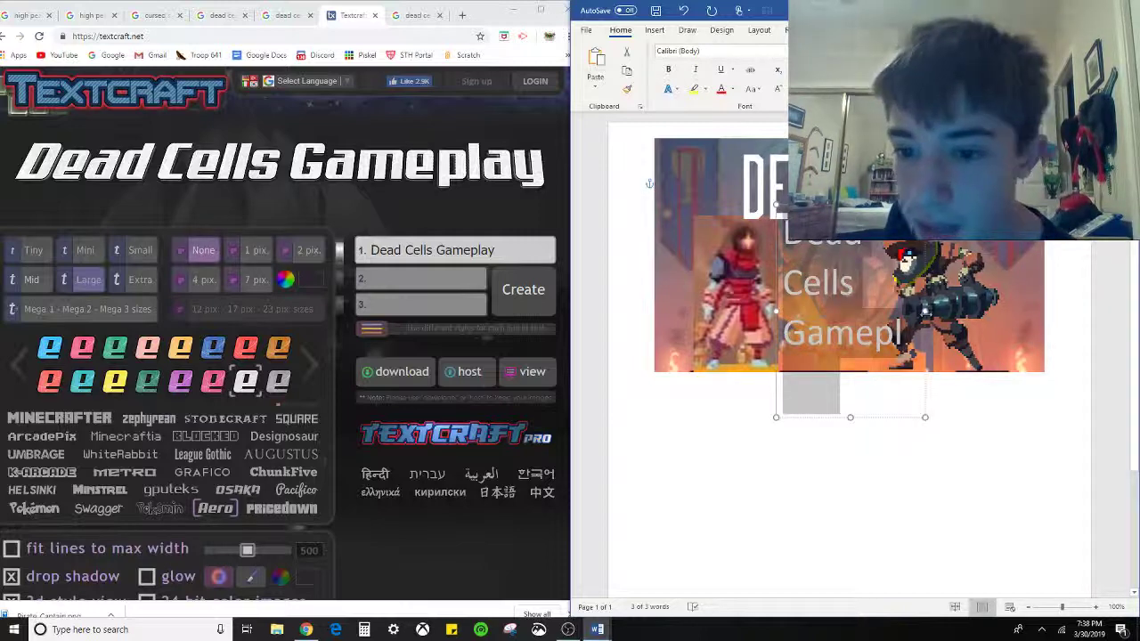
# Widen the text box to fit the title on two lines, center the text, and place it between the two characters
pyautogui.moveTo(925, 417); pyautogui.dragTo(969, 412)
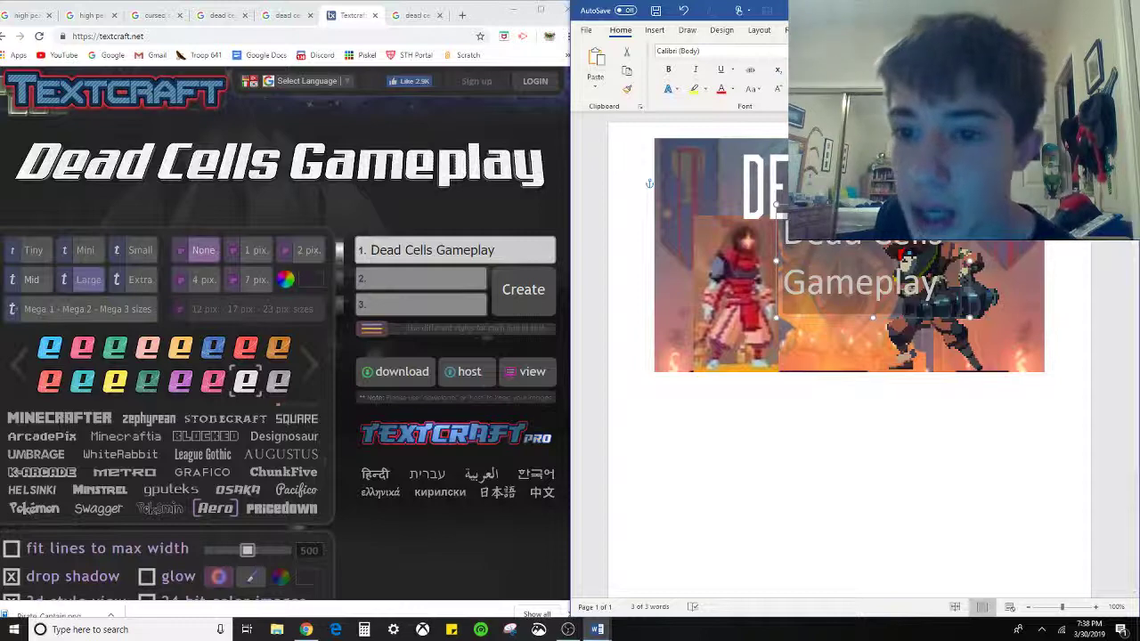
pyautogui.hotkey('ctrl', 'z')
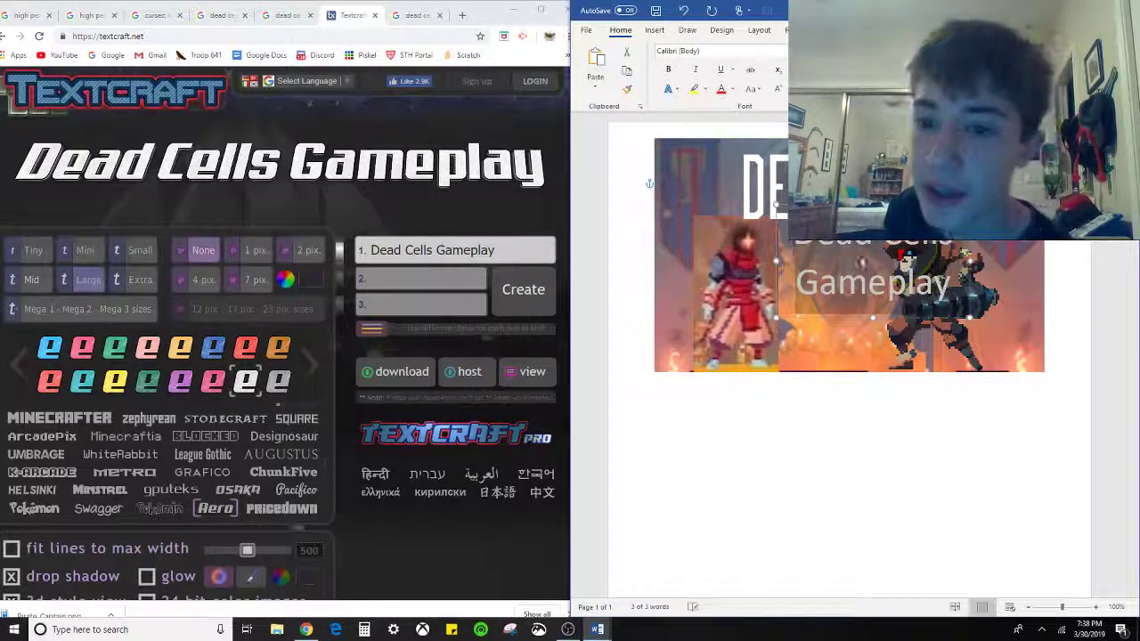
pyautogui.moveTo(855, 204); pyautogui.dragTo(832, 226)
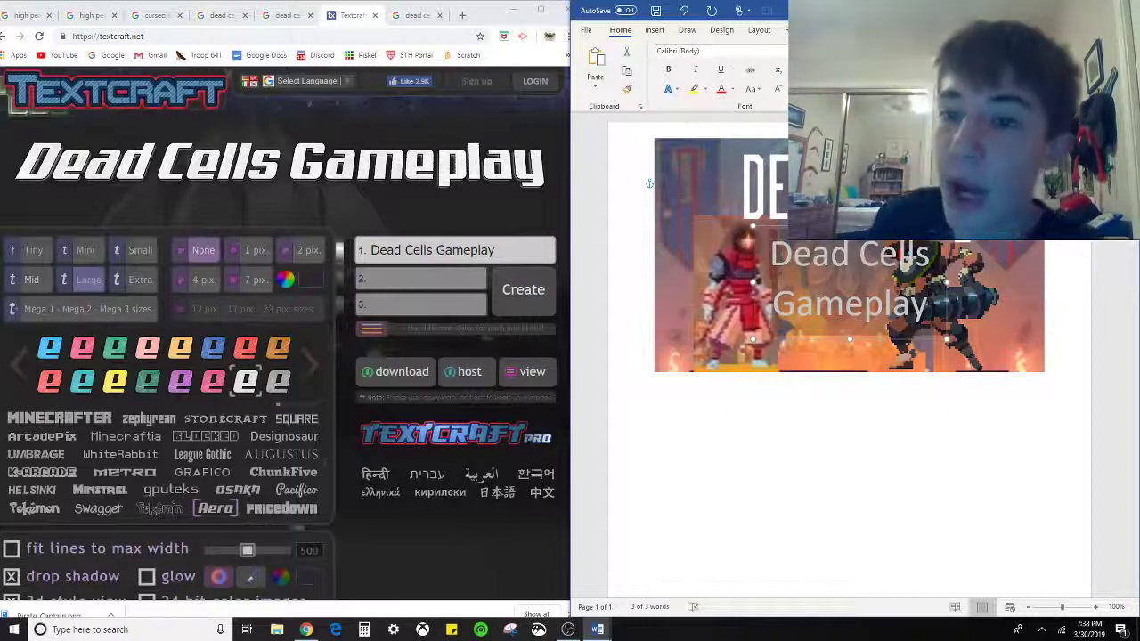
# Try a dark outline on the "Dead Cells Gameplay" lettering, then delete the text box
pyautogui.click(996, 30)
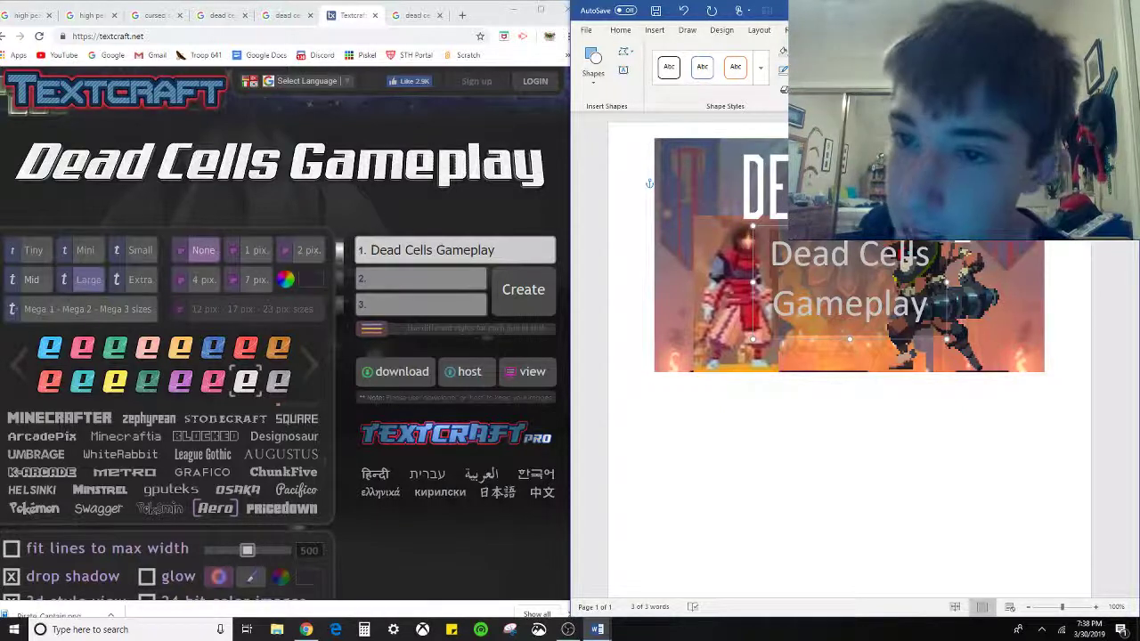
pyautogui.press('Escape')
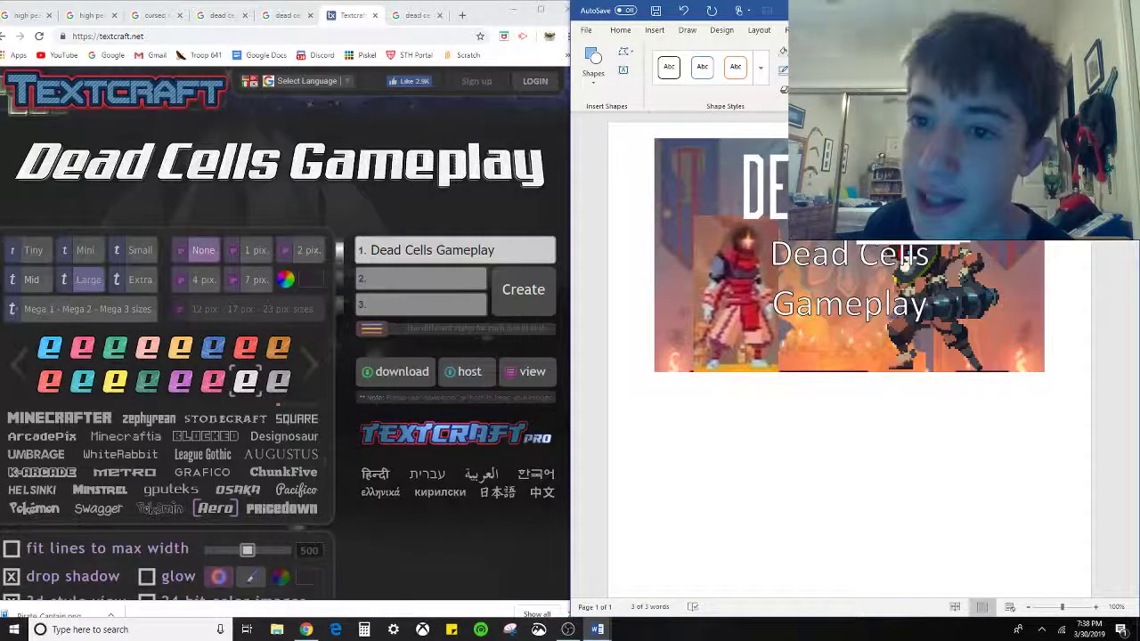
pyautogui.click(904, 254)
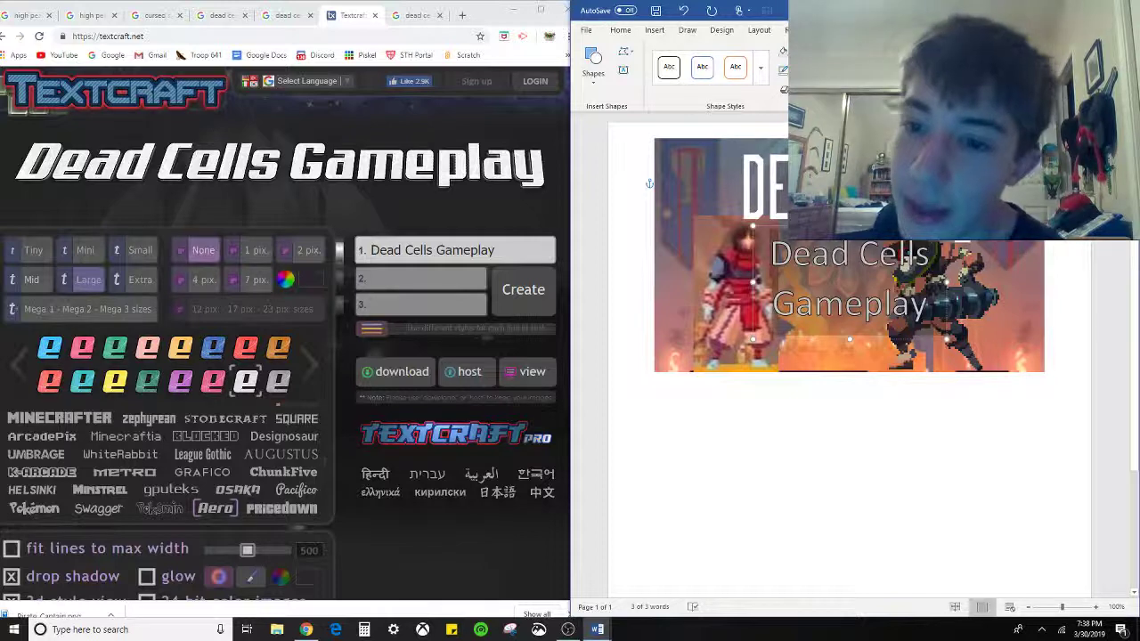
pyautogui.moveTo(901, 272); pyautogui.dragTo(906, 257)
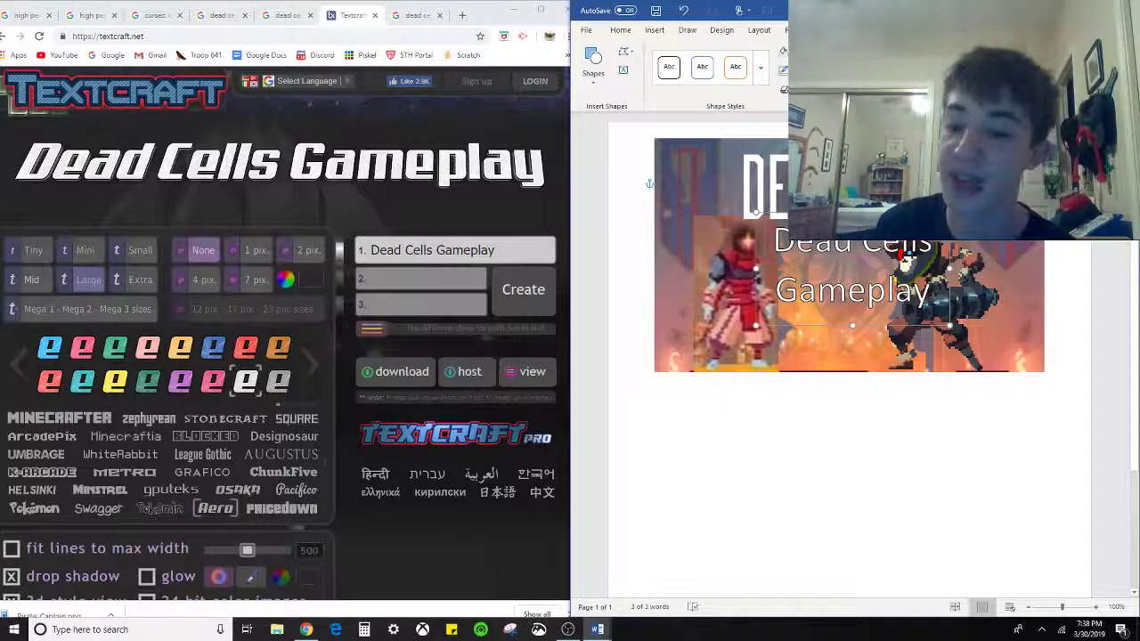
pyautogui.press('Delete')
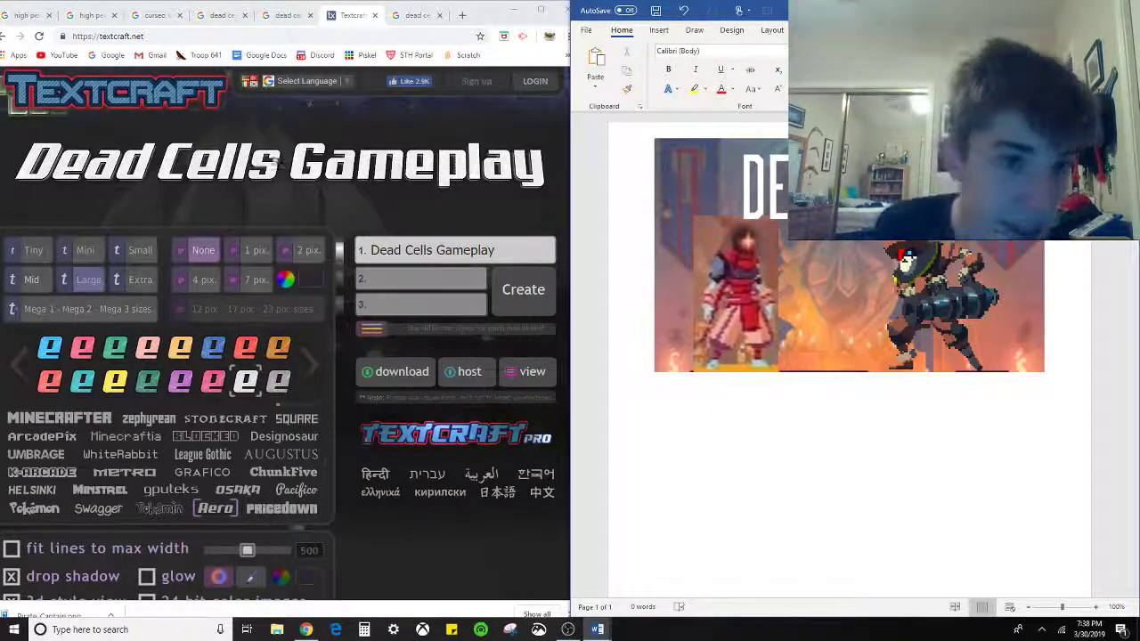
# Switch to the Textcraft page in Chrome and generate the text #3 in the white Aero style
pyautogui.click(220, 16)
pyautogui.click(287, 15)
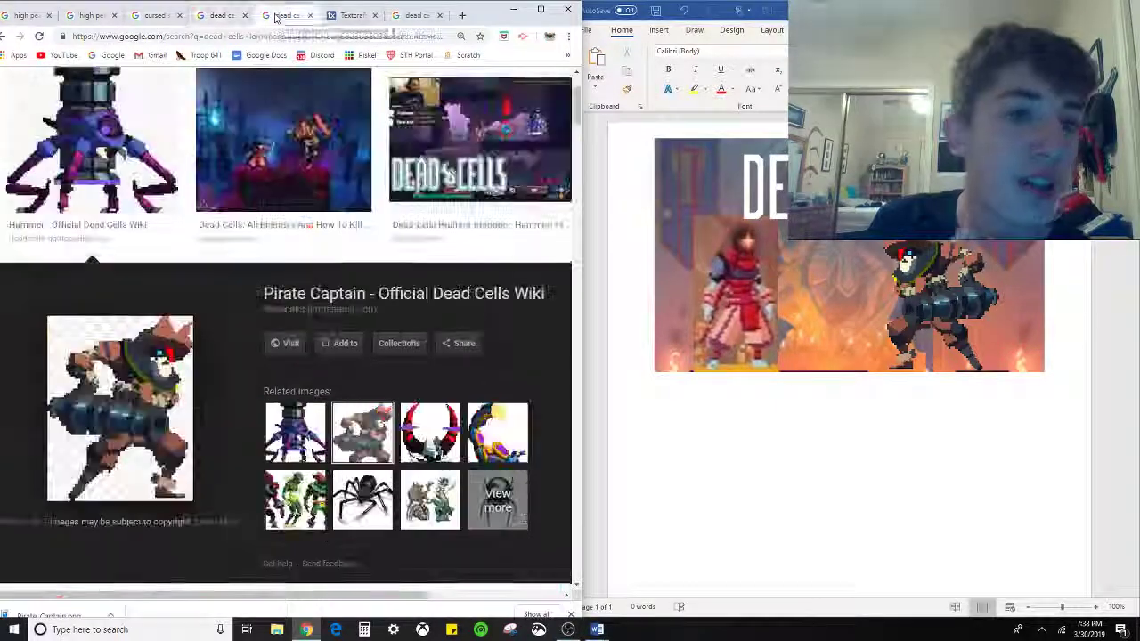
pyautogui.click(330, 18)
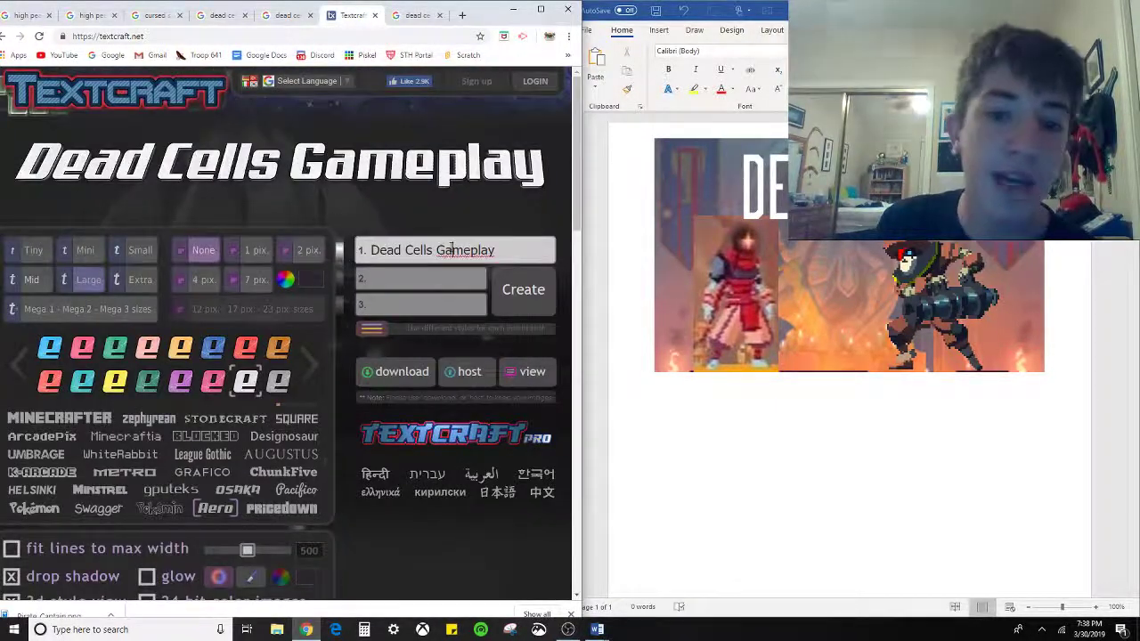
pyautogui.moveTo(496, 250); pyautogui.dragTo(403, 250)
pyautogui.write('#3')
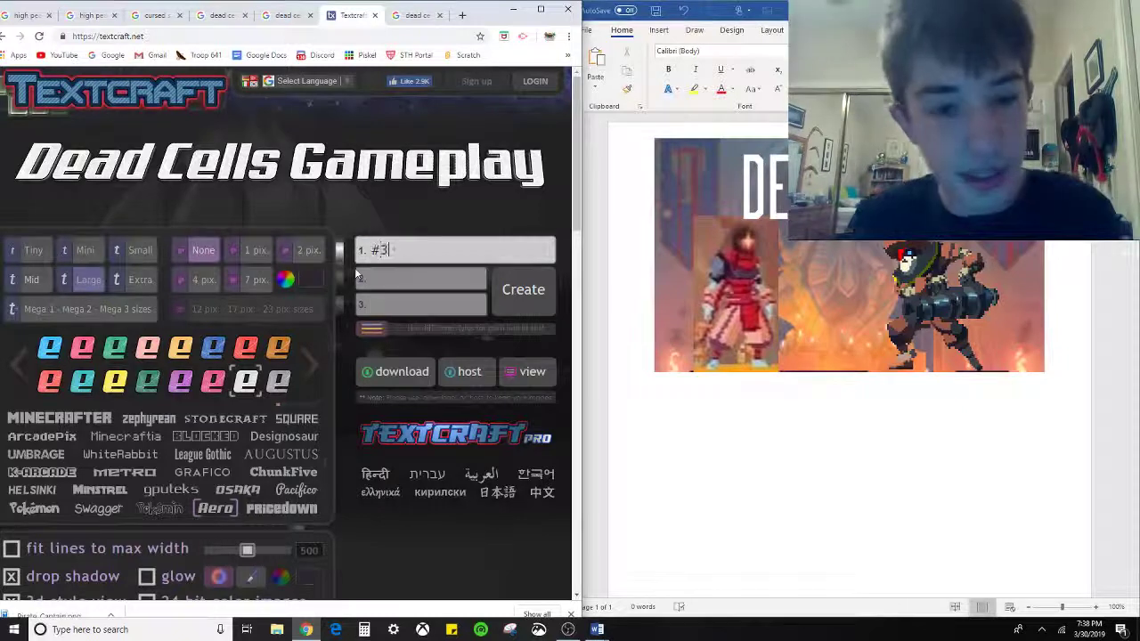
pyautogui.click(525, 289)
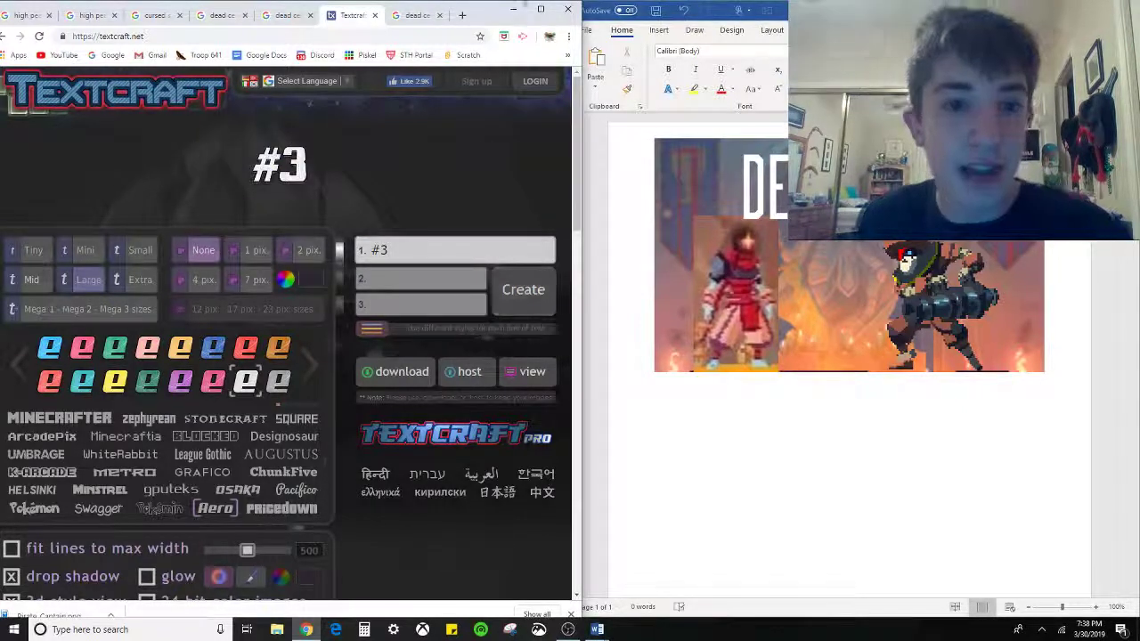
# Clear the other windows away, insert the #3 image from the desktop into the Word thumbnail, and set its wrapping to In Front of Text
pyautogui.click(514, 10)
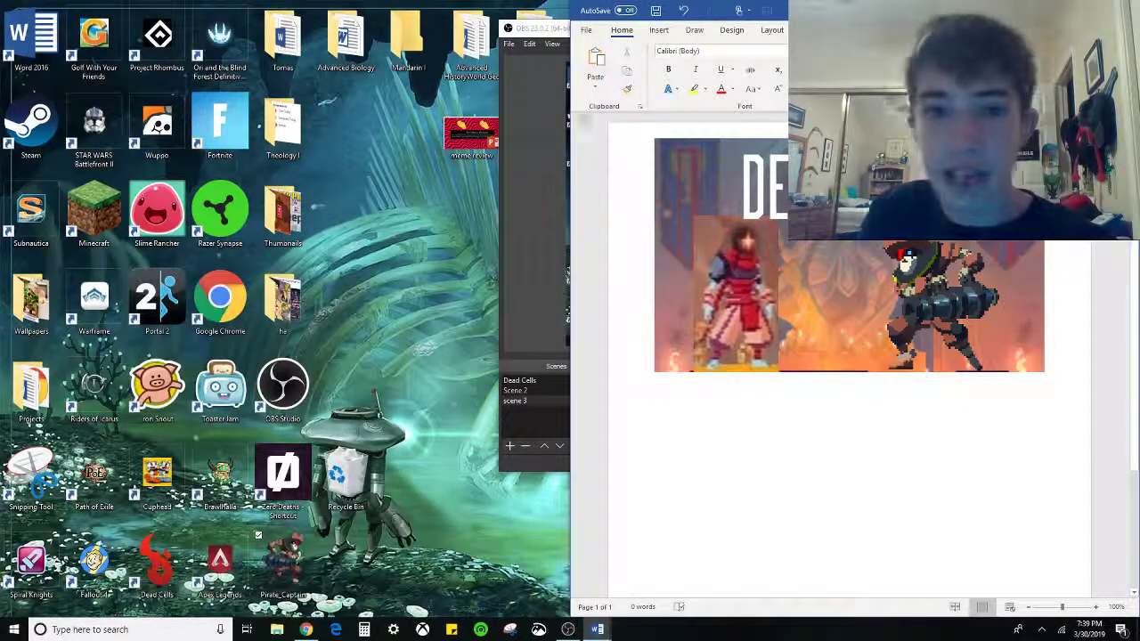
pyautogui.click(503, 116)
pyautogui.click(1035, 8)
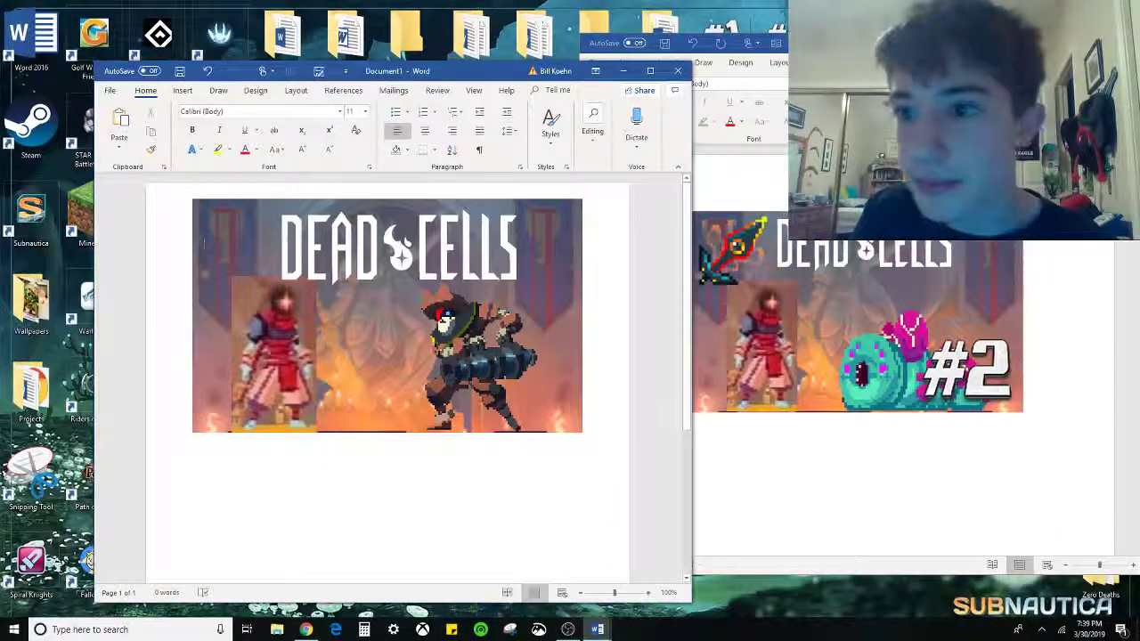
pyautogui.click(1108, 43)
pyautogui.moveTo(848, 37); pyautogui.dragTo(635, 386)
pyautogui.click(258, 258)
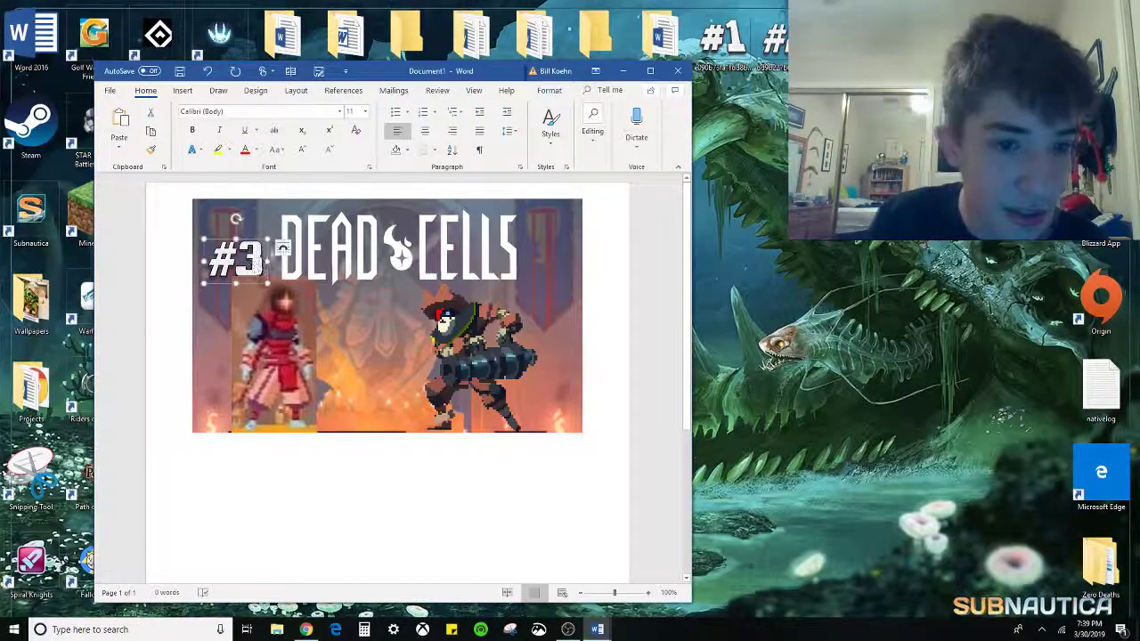
pyautogui.click(281, 248)
pyautogui.click(370, 359)
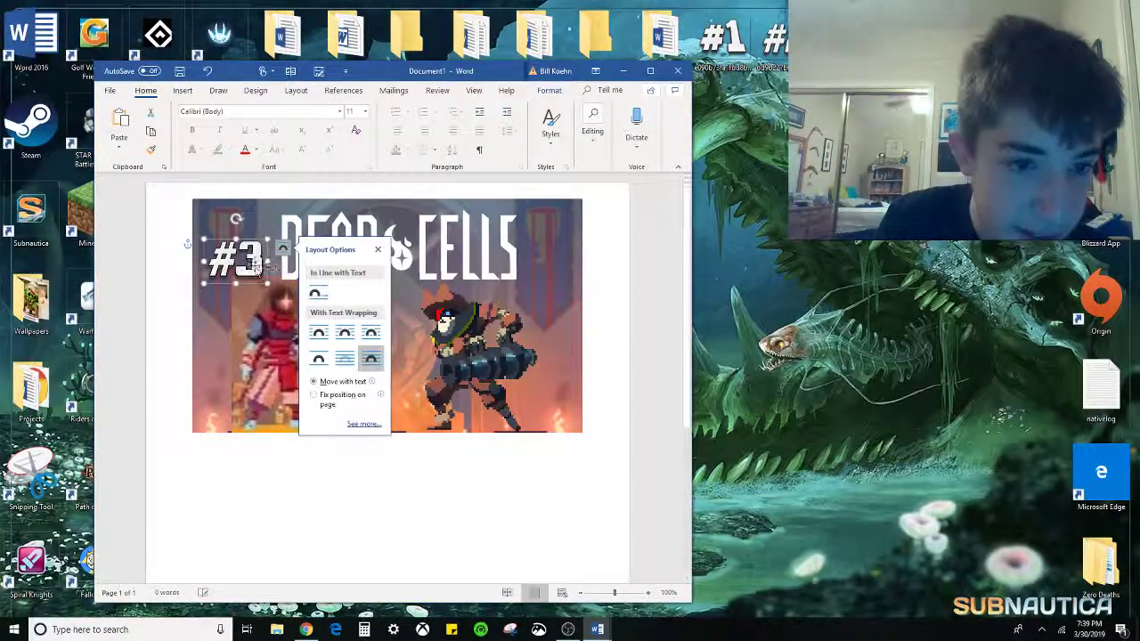
# Enlarge the #3 image and position it at the lower right of the thumbnail, beside the right banner's lower edge
pyautogui.moveTo(236, 259); pyautogui.dragTo(485, 396)
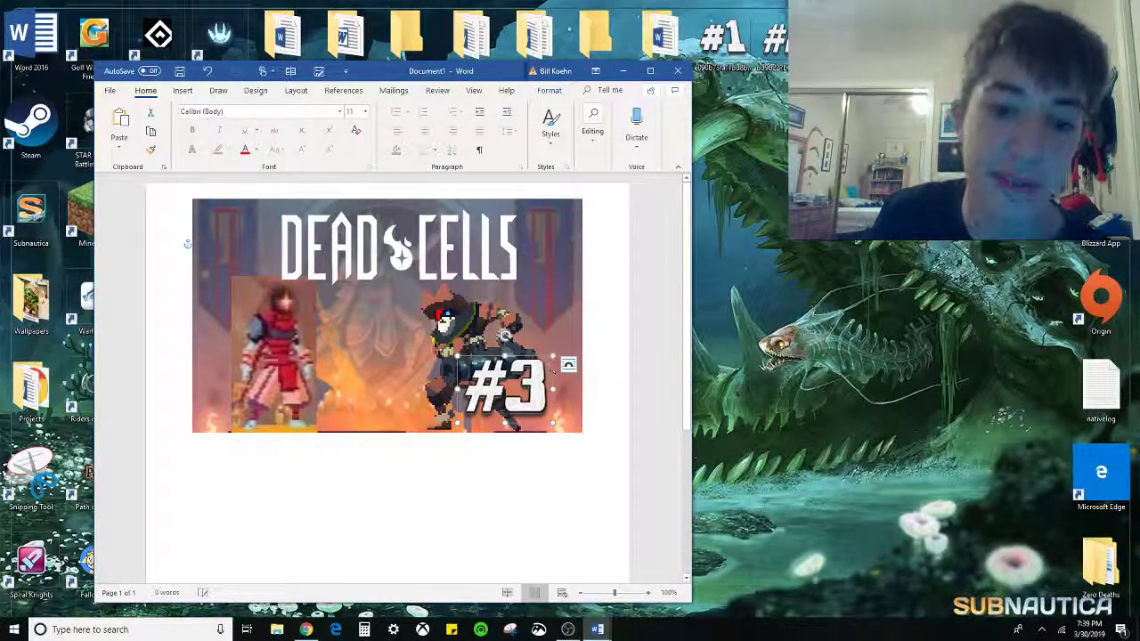
pyautogui.moveTo(485, 396); pyautogui.dragTo(537, 408)
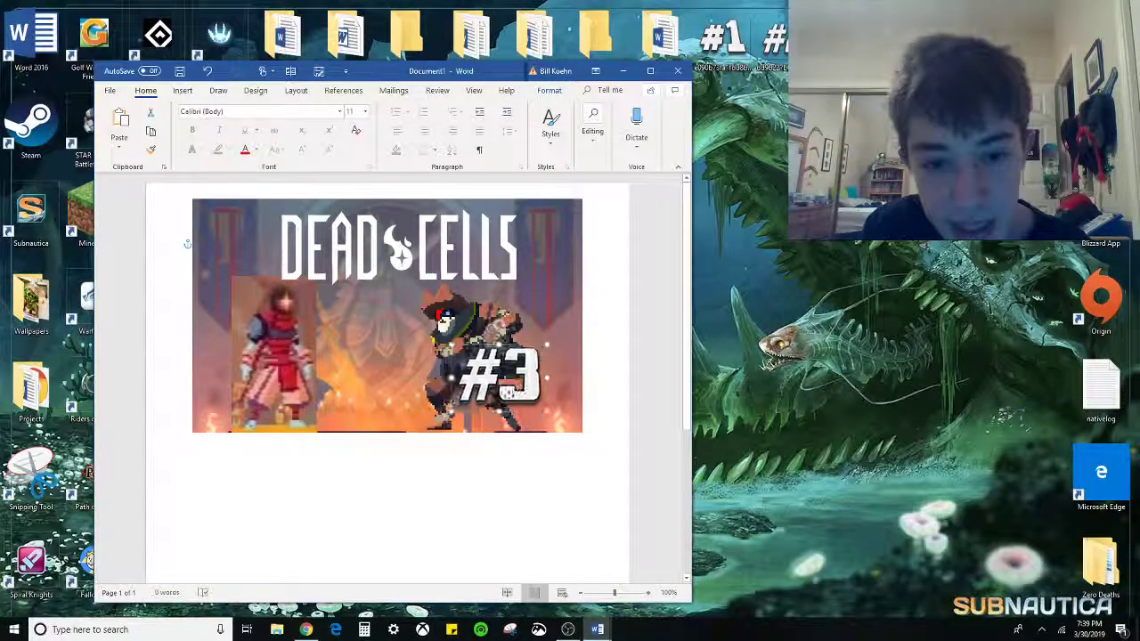
pyautogui.moveTo(546, 344)
pyautogui.mouseDown()
pyautogui.moveTo(582, 333)
pyautogui.moveTo(561, 330)
pyautogui.moveTo(549, 344)
pyautogui.mouseUp()
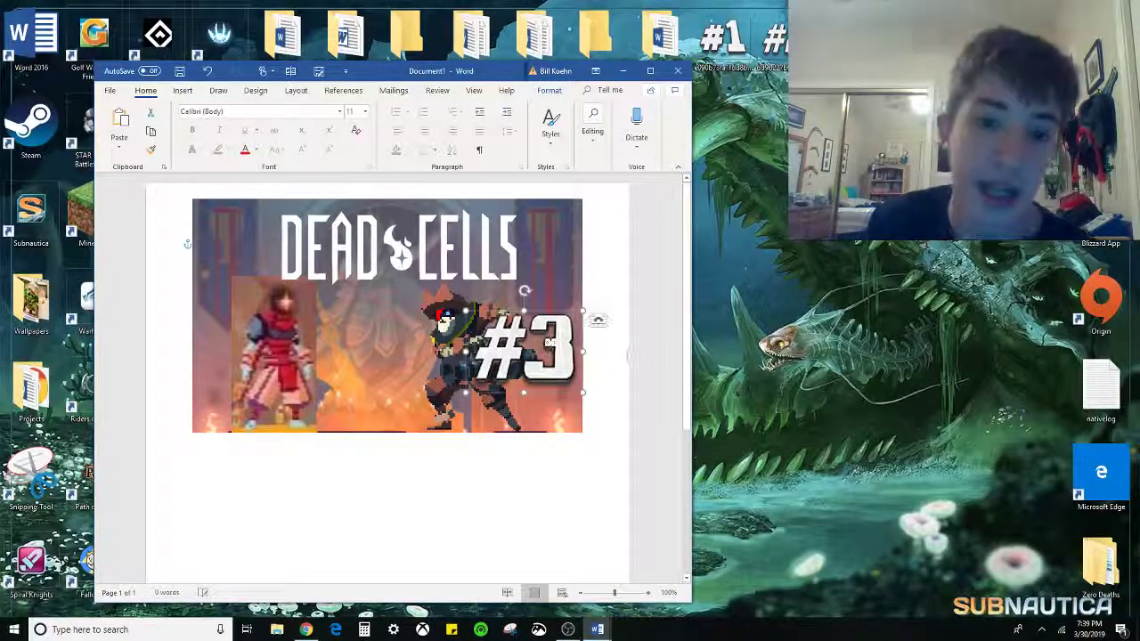
# Move the Pirate Captain image left, clear of the #3 text, keeping it along the background's bottom edge
pyautogui.click(611, 378)
pyautogui.click(456, 338)
pyautogui.moveTo(534, 436); pyautogui.dragTo(490, 435)
pyautogui.click(501, 464)
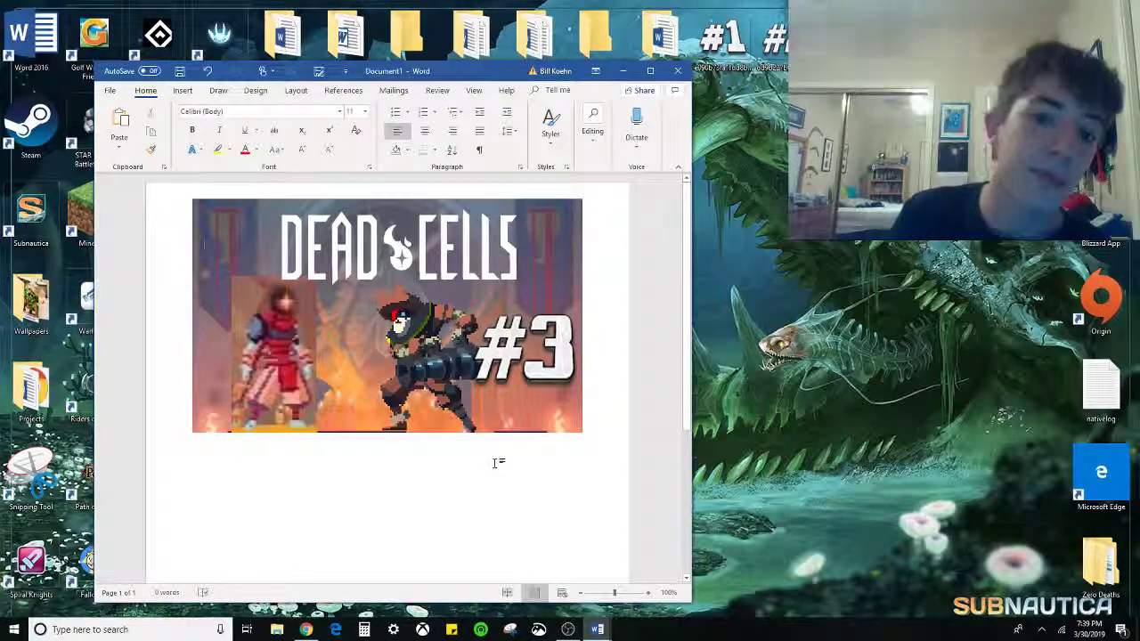
# Move the Word window off the desktop icons and shift the Dead Cells logo right within the thumbnail, keeping its height
pyautogui.moveTo(464, 70); pyautogui.dragTo(695, 48)
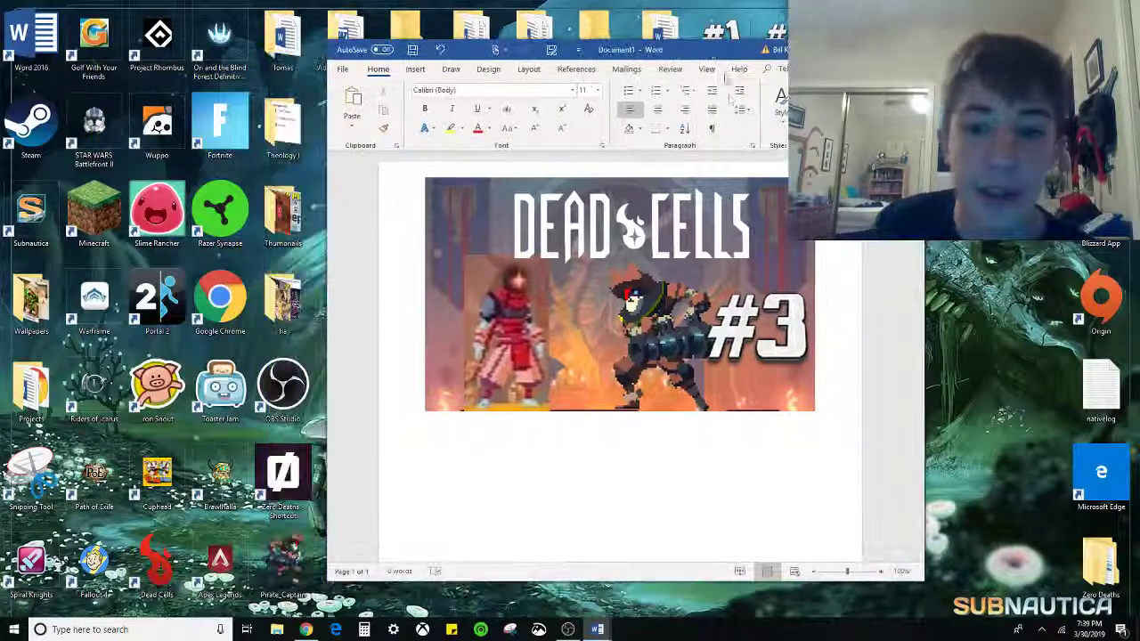
pyautogui.moveTo(689, 219); pyautogui.dragTo(728, 221)
pyautogui.click(635, 524)
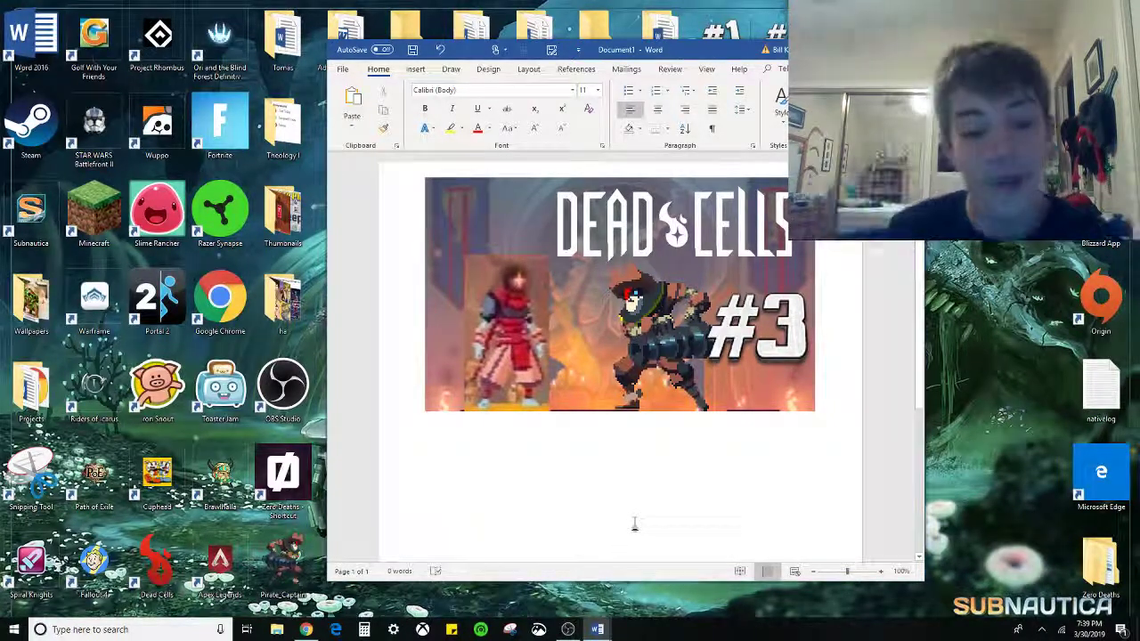
# Switch to Chrome and bring up the spiked shield picture from the related images in the cursed sword search
pyautogui.click(567, 630)
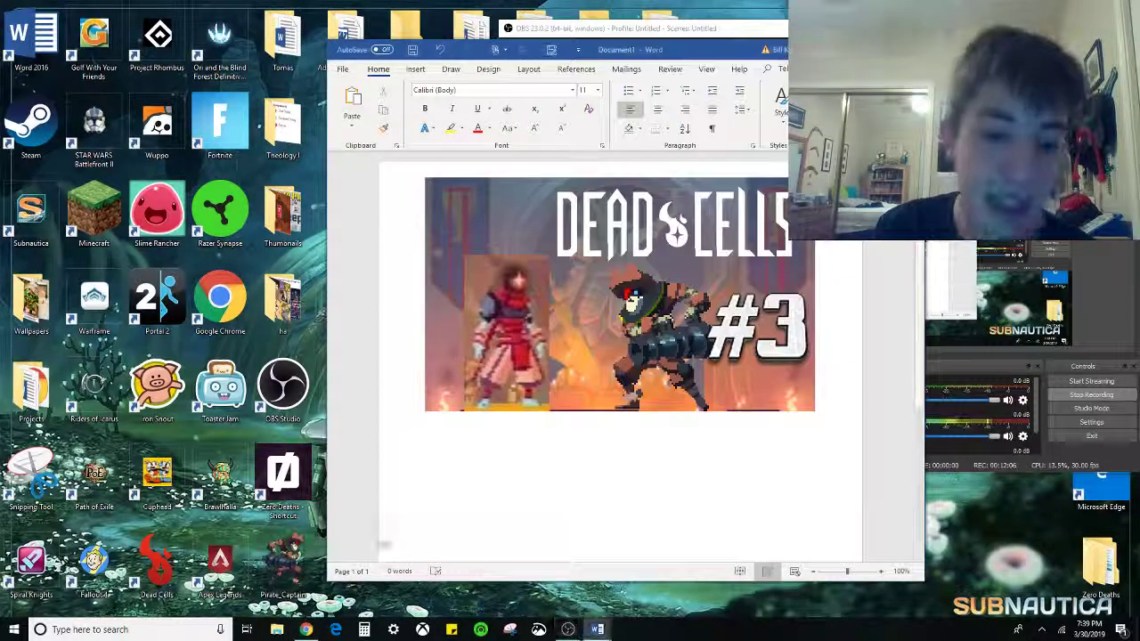
pyautogui.hotkey('alt', 'Tab')
pyautogui.click(304, 630)
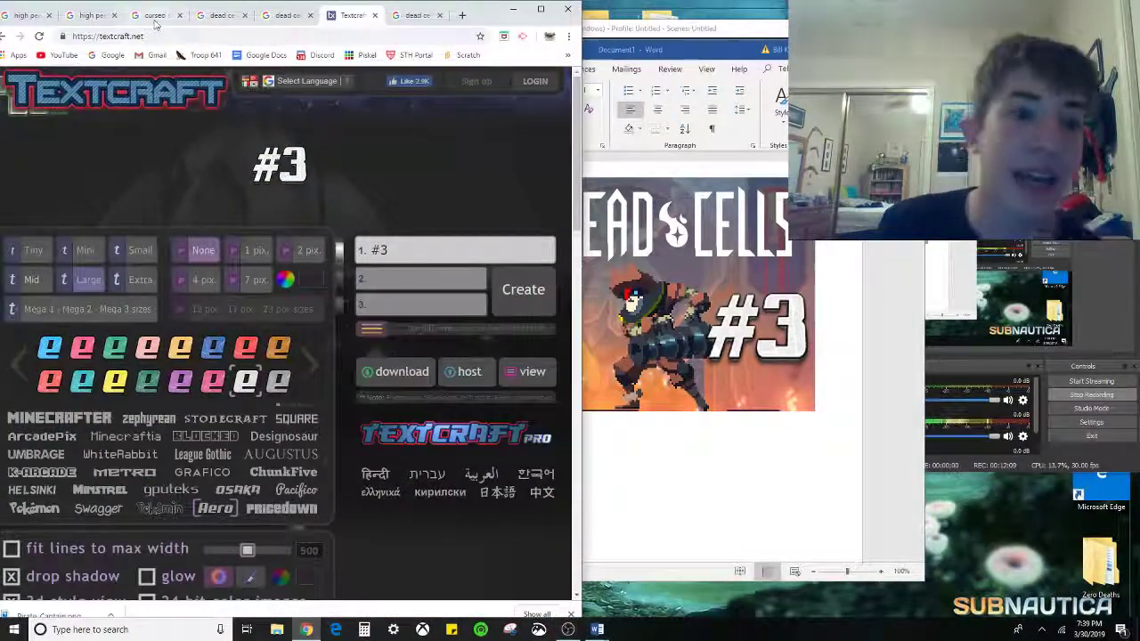
pyautogui.click(402, 20)
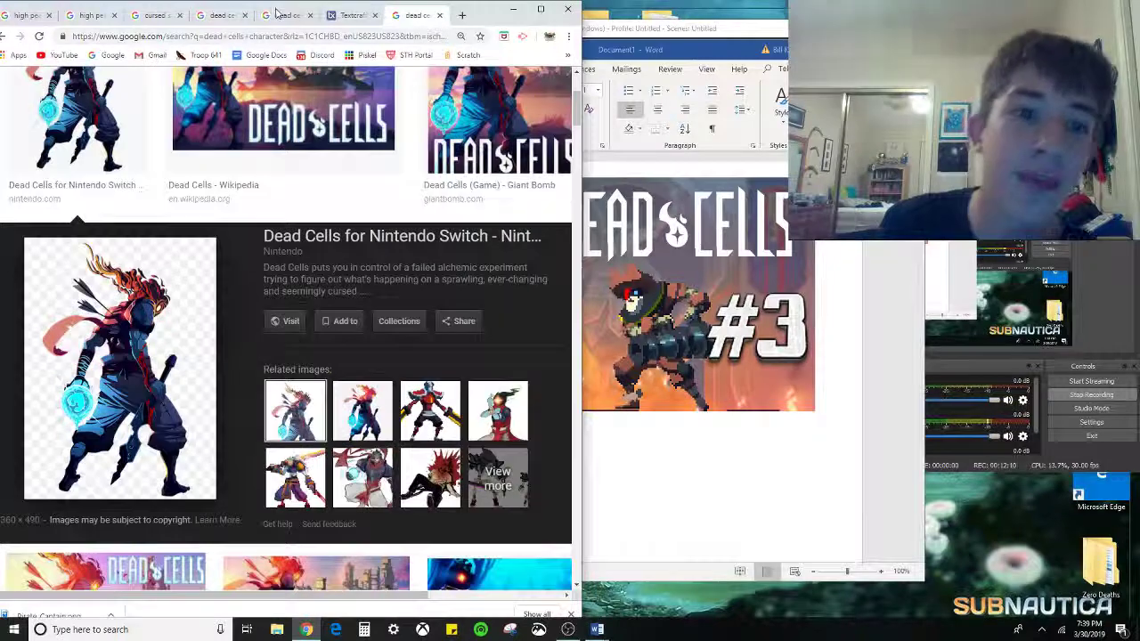
pyautogui.click(274, 21)
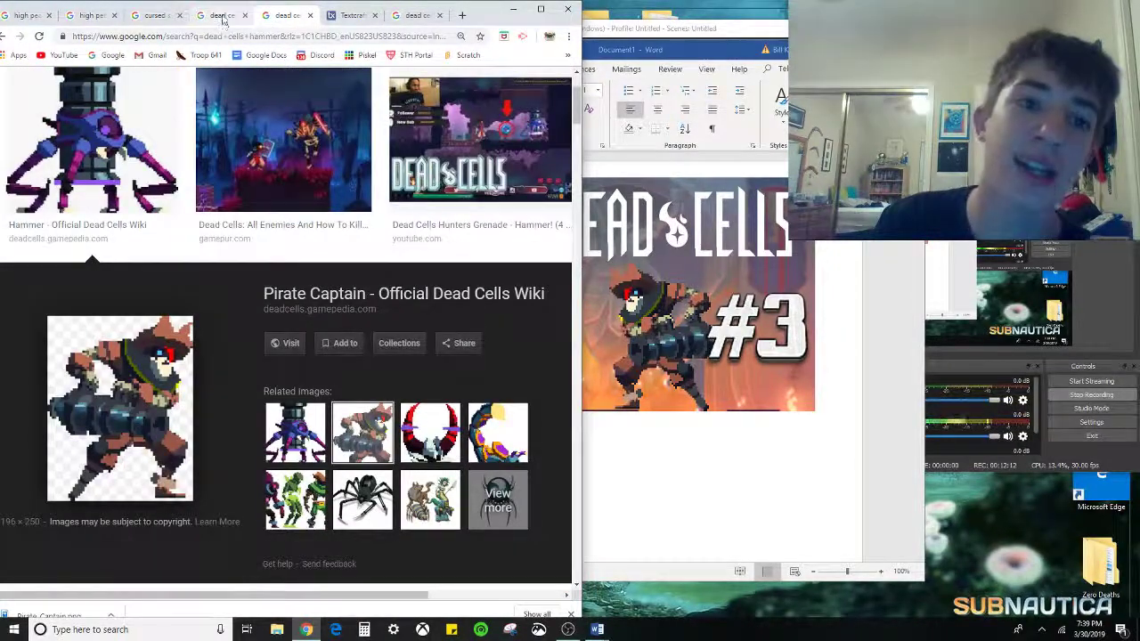
pyautogui.click(223, 18)
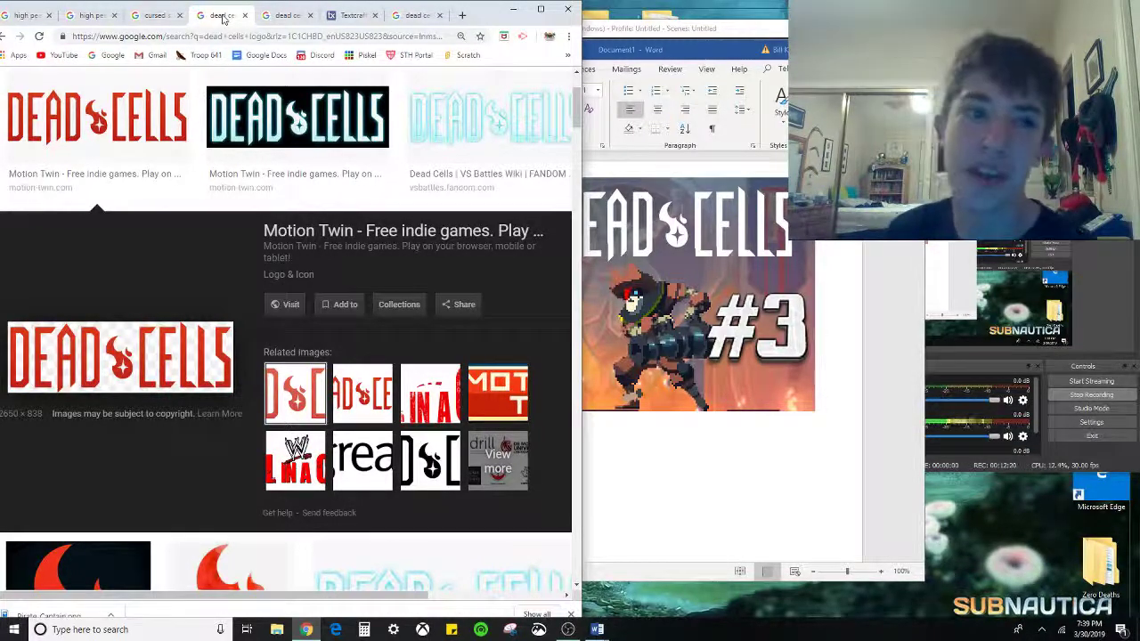
pyautogui.click(154, 15)
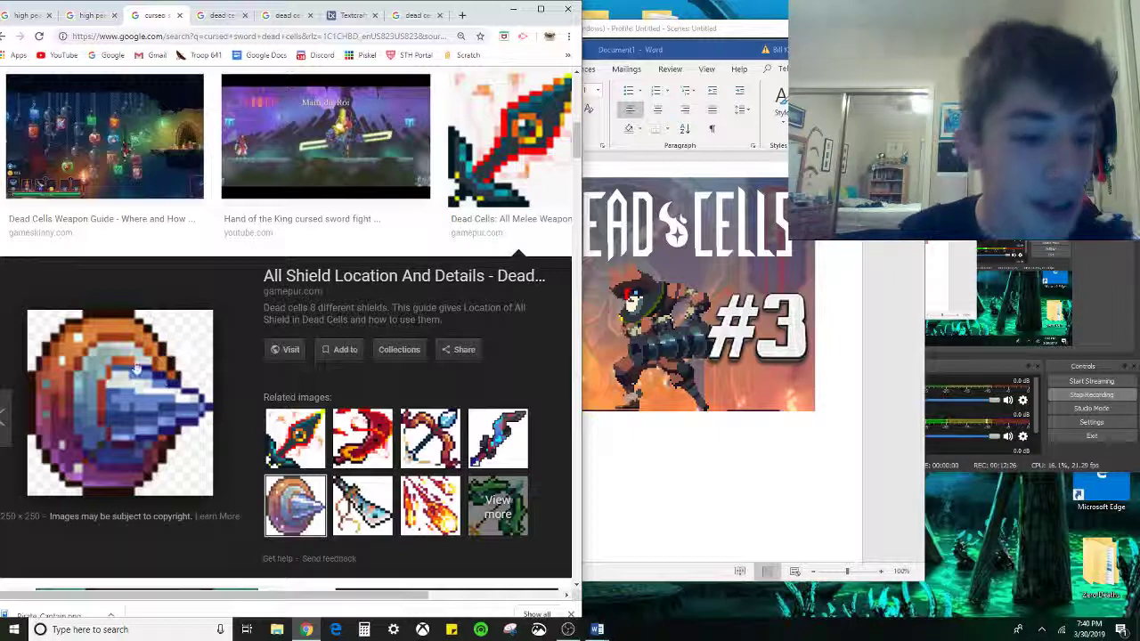
pyautogui.click(295, 438)
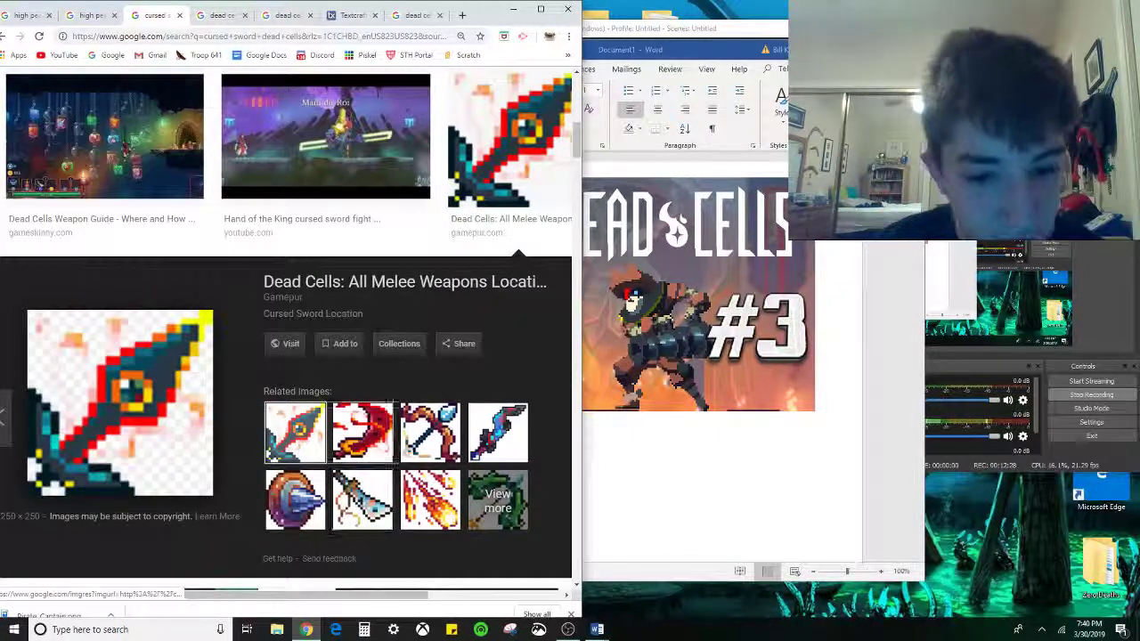
pyautogui.click(363, 434)
pyautogui.click(296, 433)
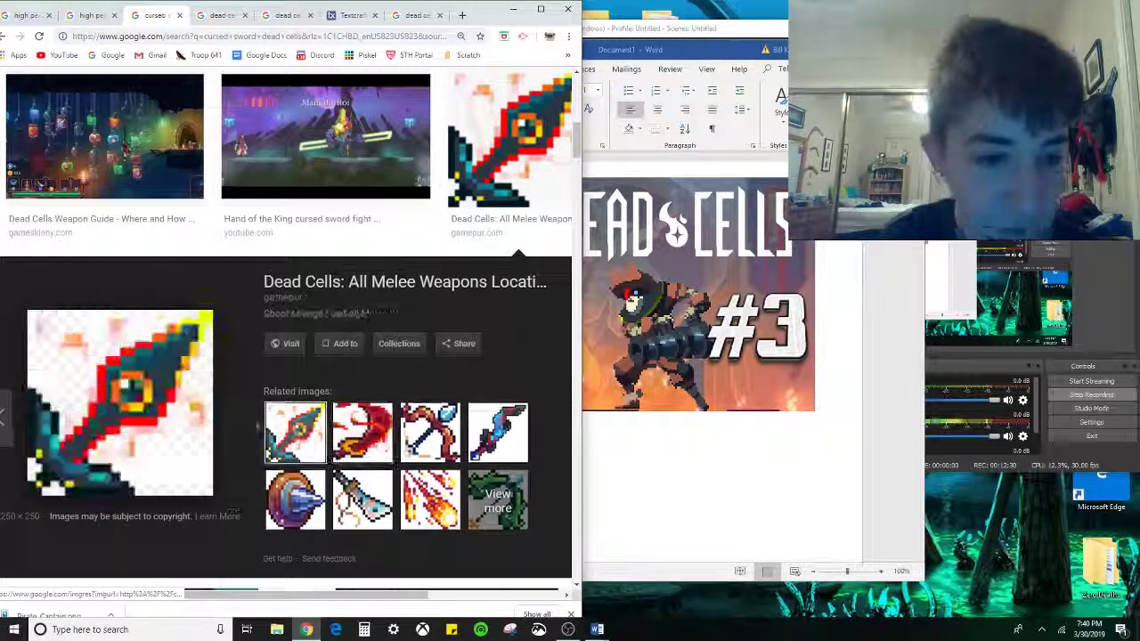
pyautogui.click(295, 499)
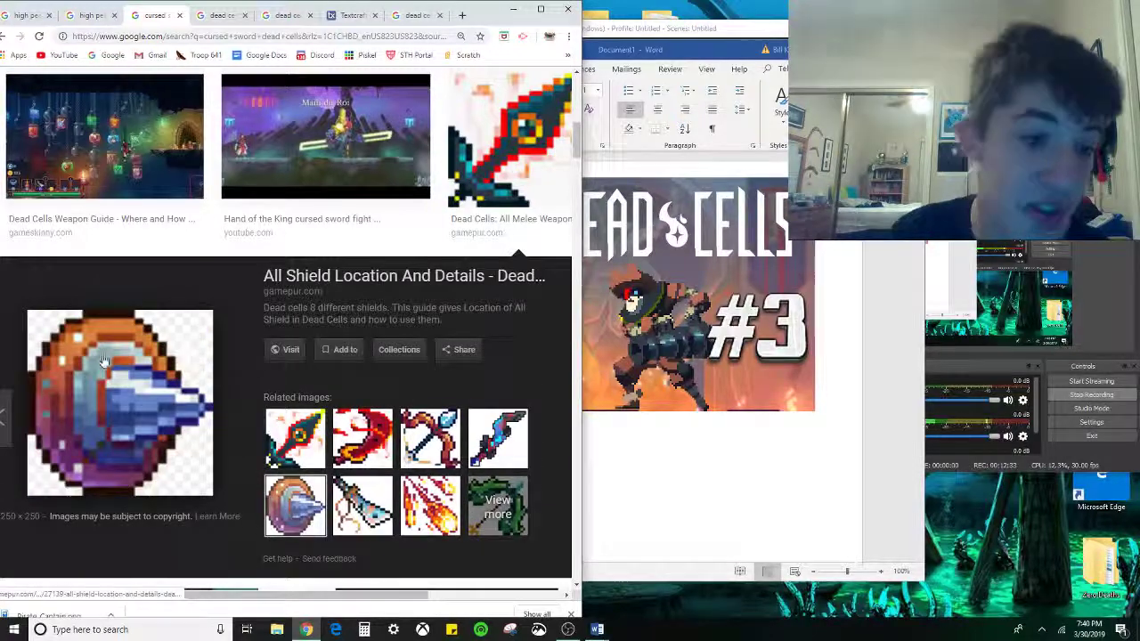
# Save the spiked shield picture to the Desktop as the PNG image Spiked_Shield
pyautogui.rightClick(95, 383)
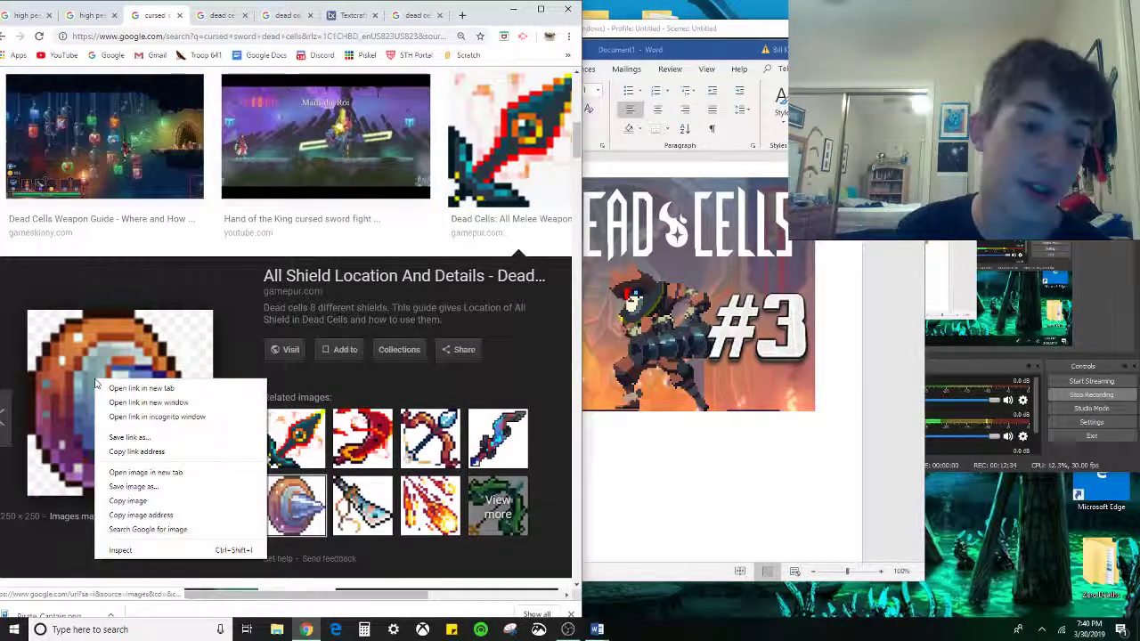
pyautogui.click(153, 489)
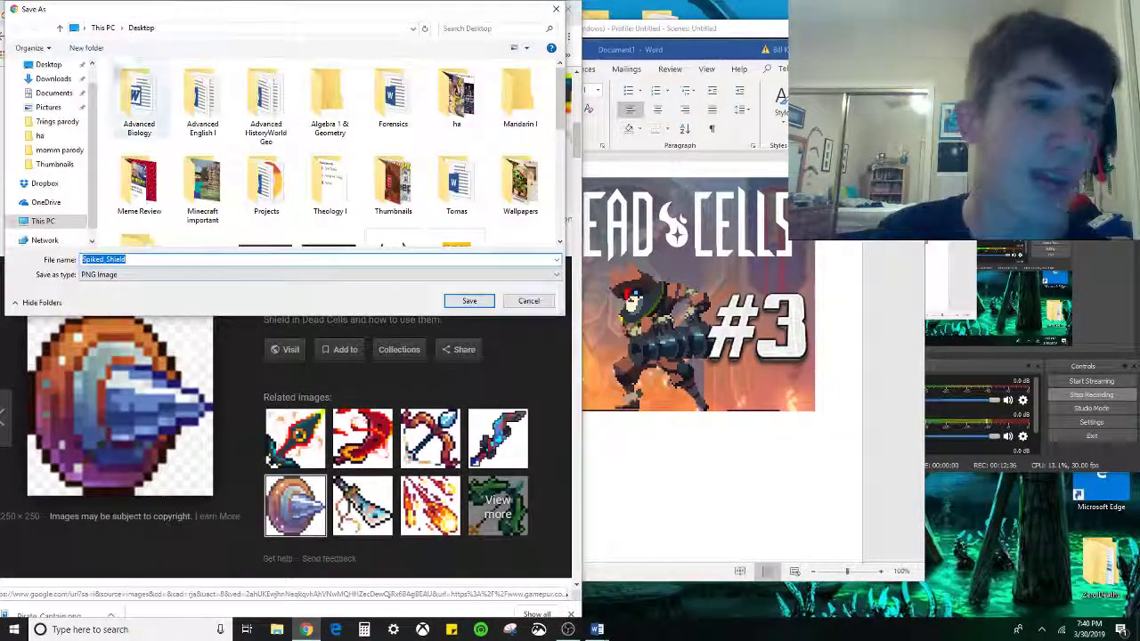
pyautogui.click(51, 48)
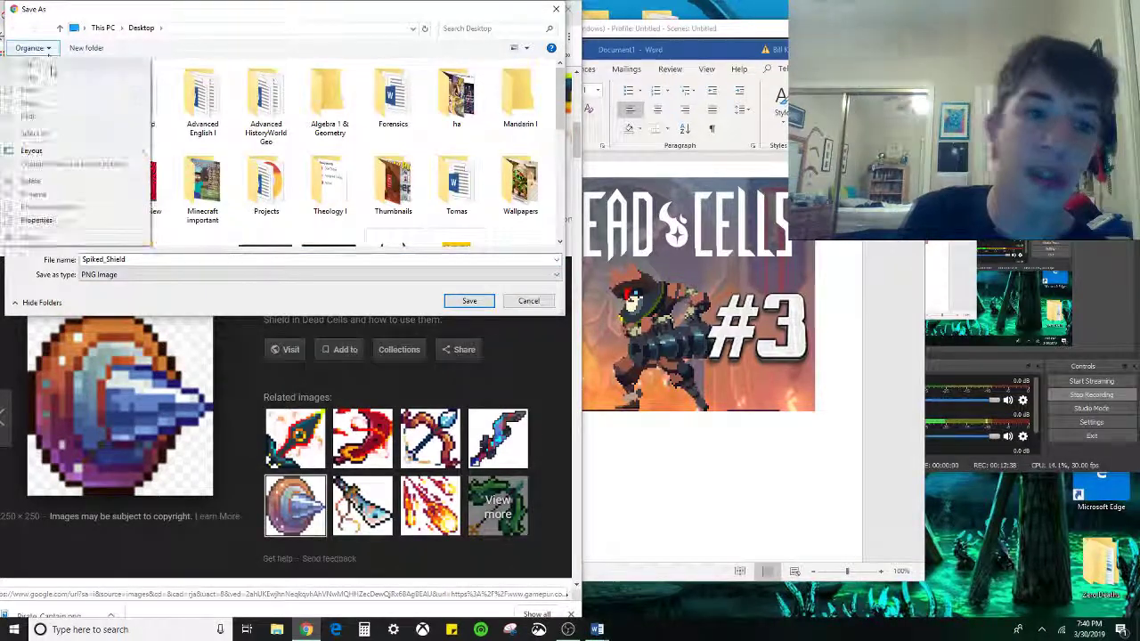
pyautogui.click(173, 74)
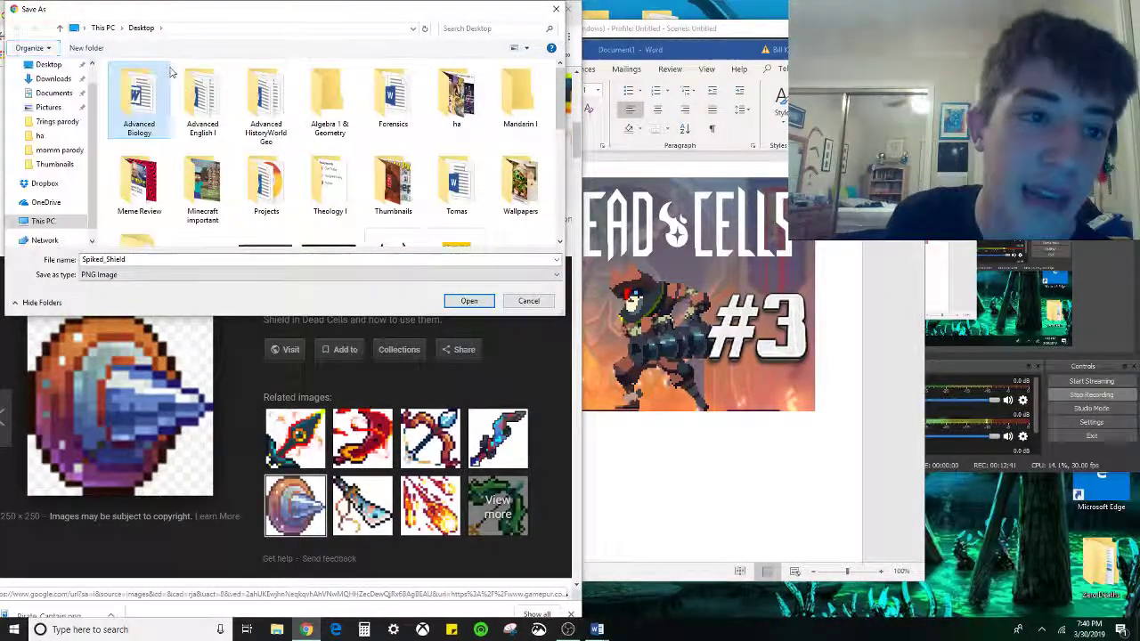
pyautogui.click(61, 69)
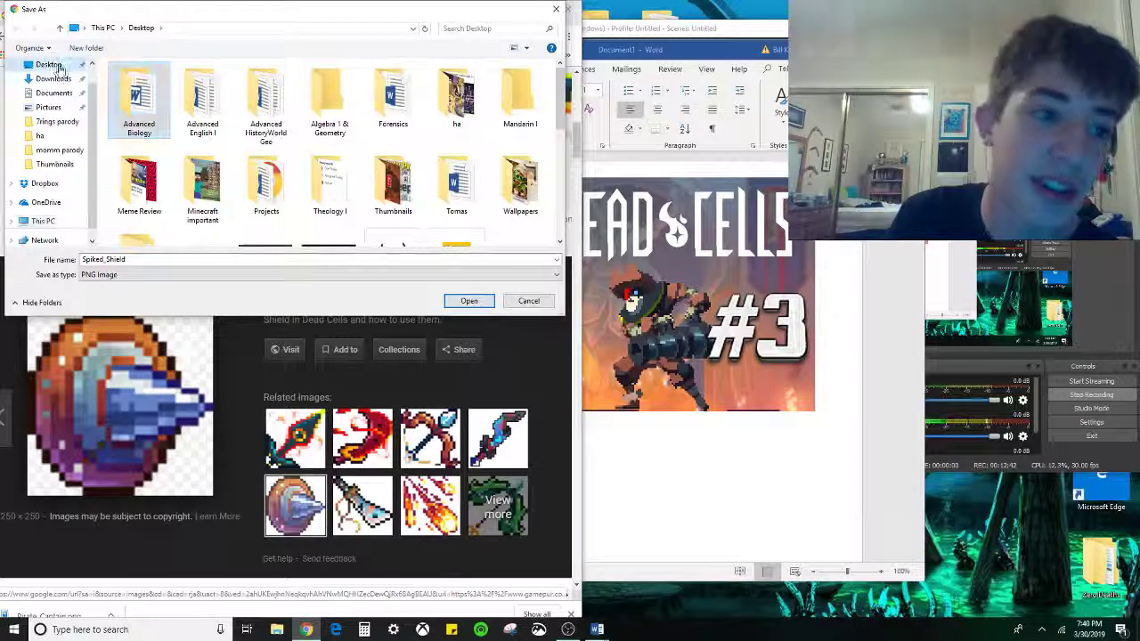
pyautogui.click(468, 300)
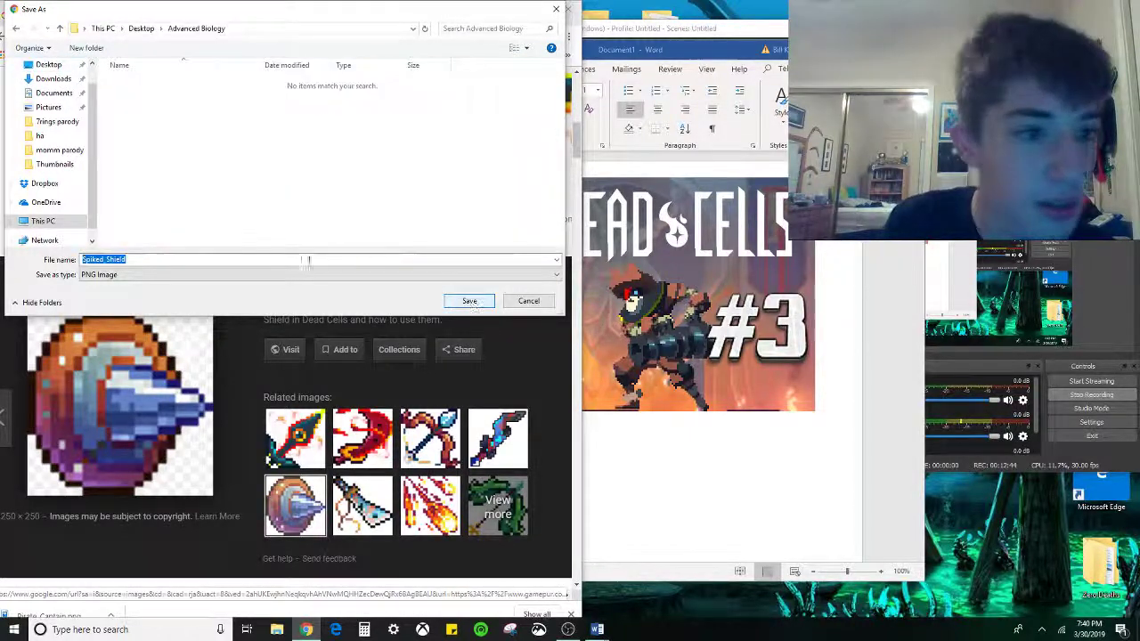
pyautogui.click(49, 64)
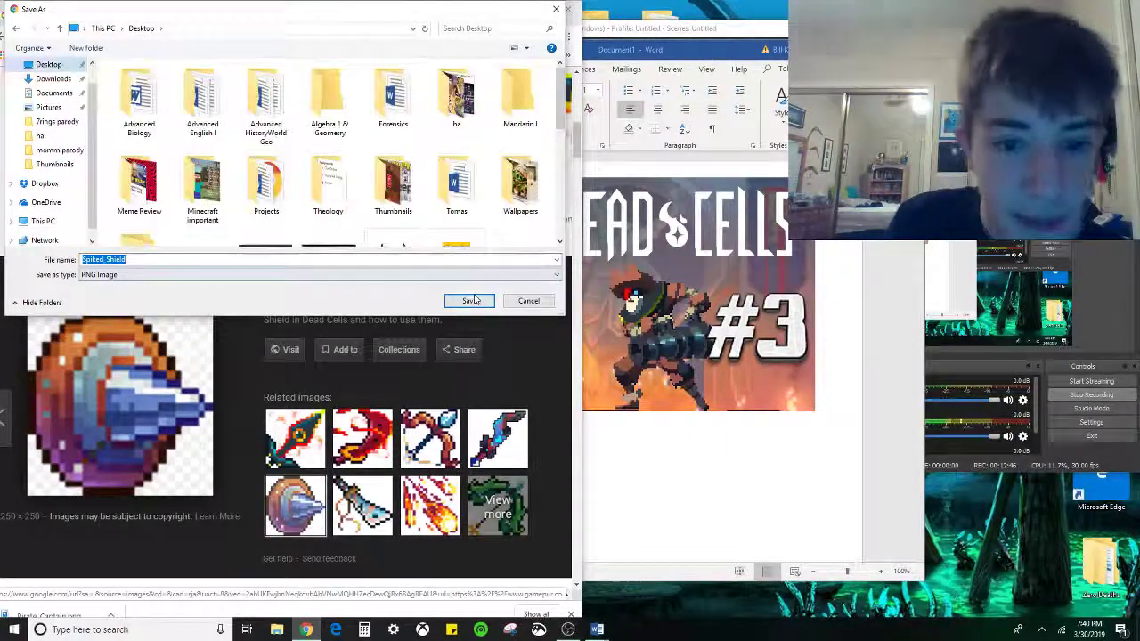
pyautogui.press('Return')
# Clear the Chrome, OBS and Word windows away from the desktop icons and move the Pirate_Captain file to the Recycle Bin
pyautogui.click(513, 9)
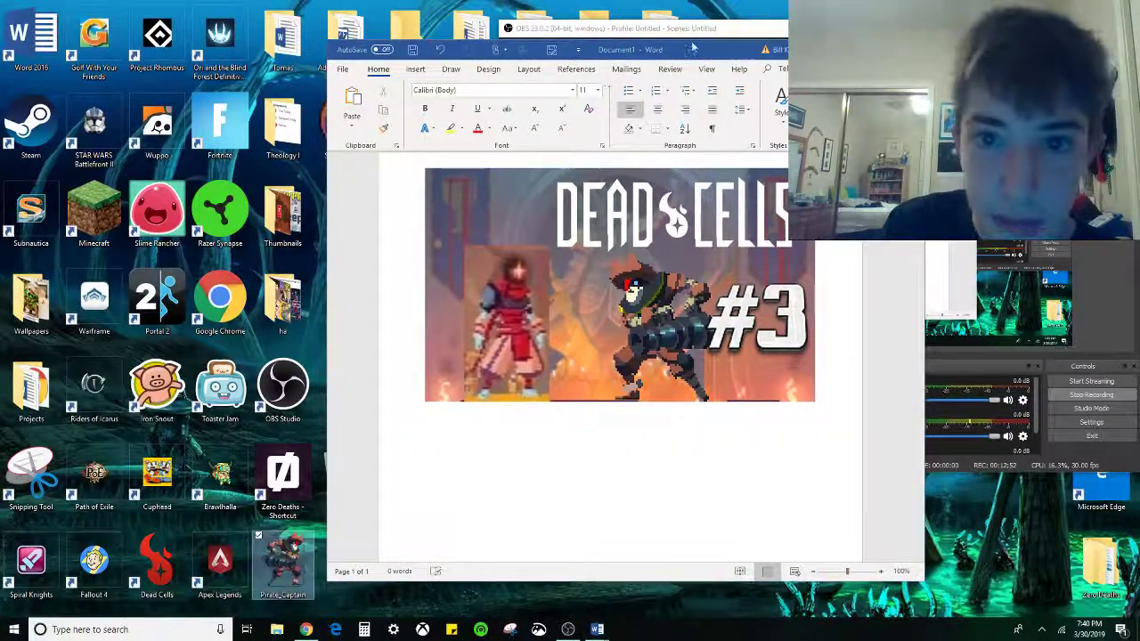
pyautogui.moveTo(692, 50); pyautogui.dragTo(796, 41)
pyautogui.moveTo(285, 561); pyautogui.dragTo(347, 474)
pyautogui.click(569, 629)
pyautogui.click(568, 629)
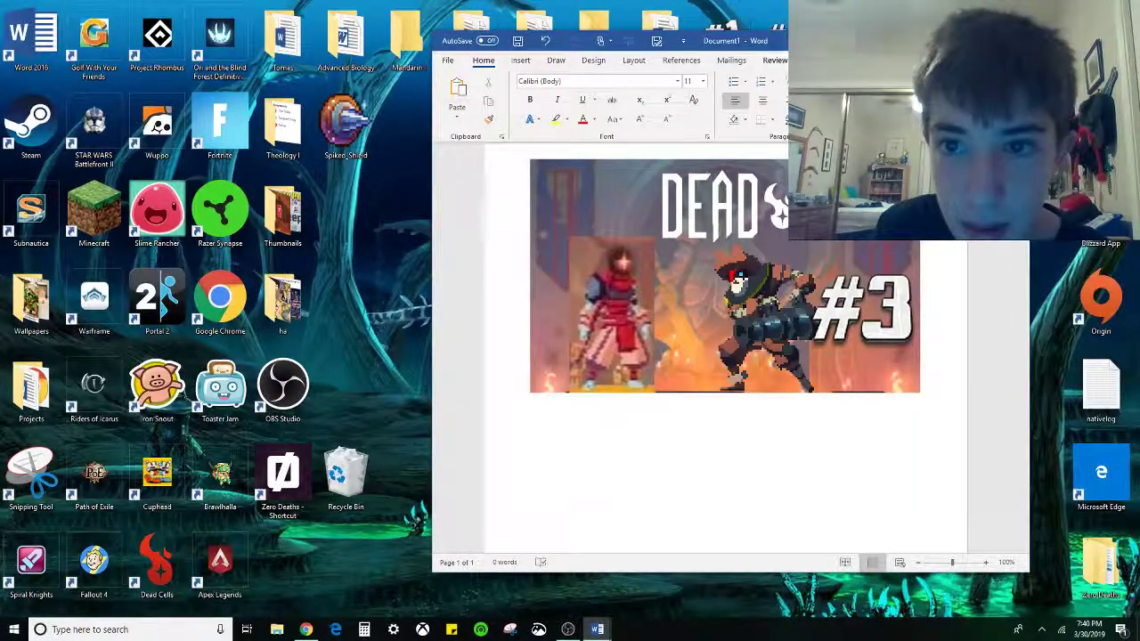
pyautogui.moveTo(773, 41); pyautogui.dragTo(852, 24)
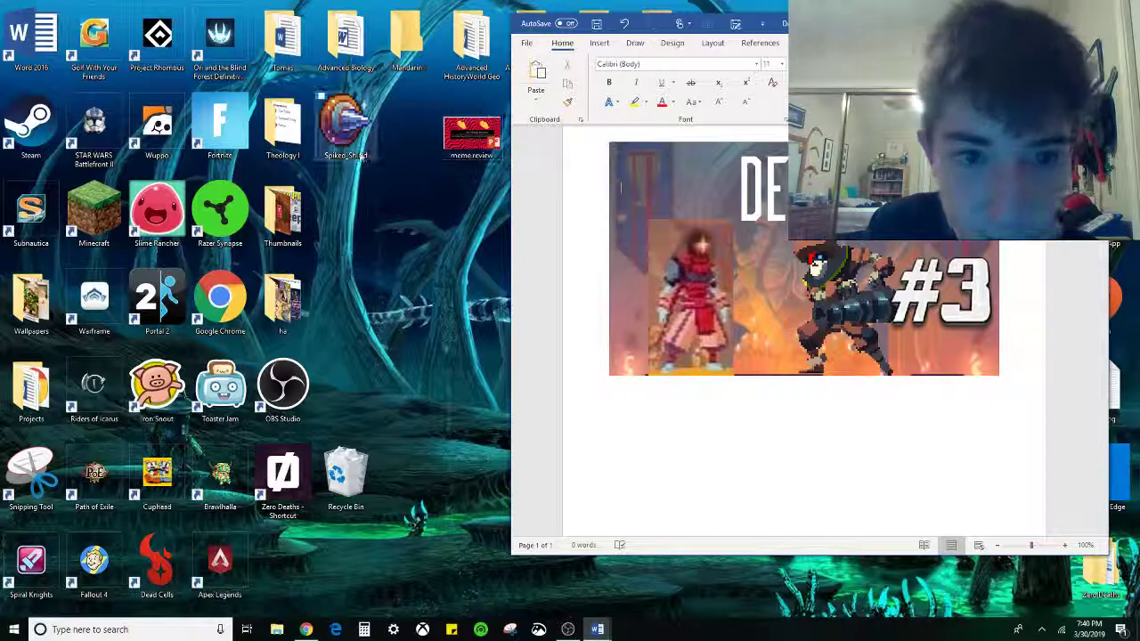
# Insert the Spiked_Shield image in front of text, shrink it, and place it in the thumbnail's upper-left corner above the red character
pyautogui.click(675, 205)
pyautogui.click(783, 192)
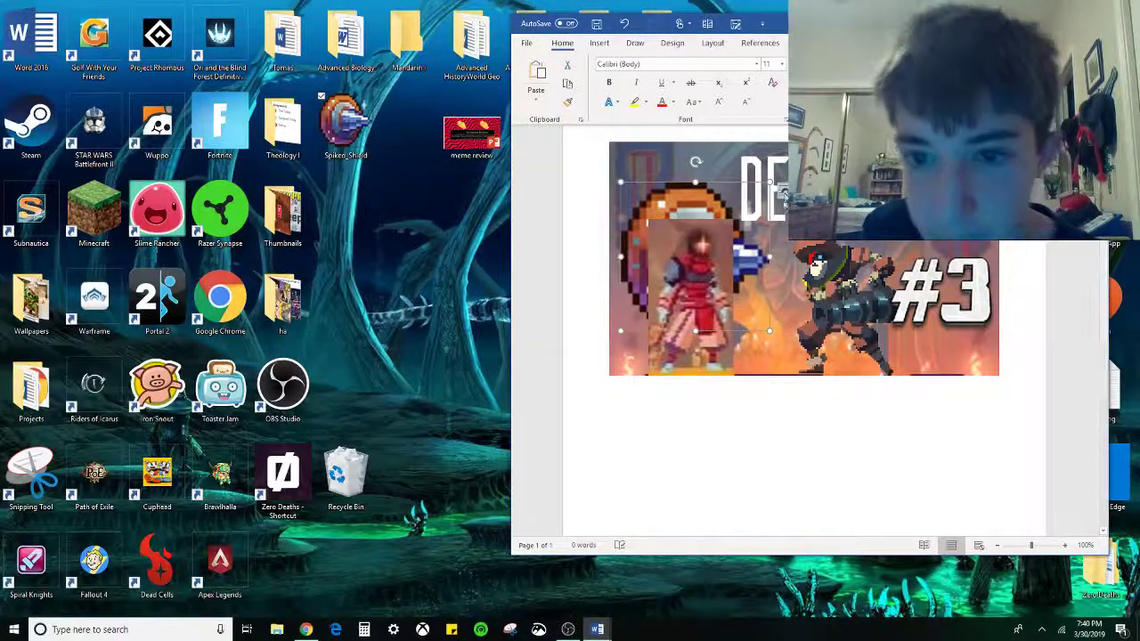
pyautogui.click(876, 307)
pyautogui.moveTo(622, 182); pyautogui.dragTo(703, 168)
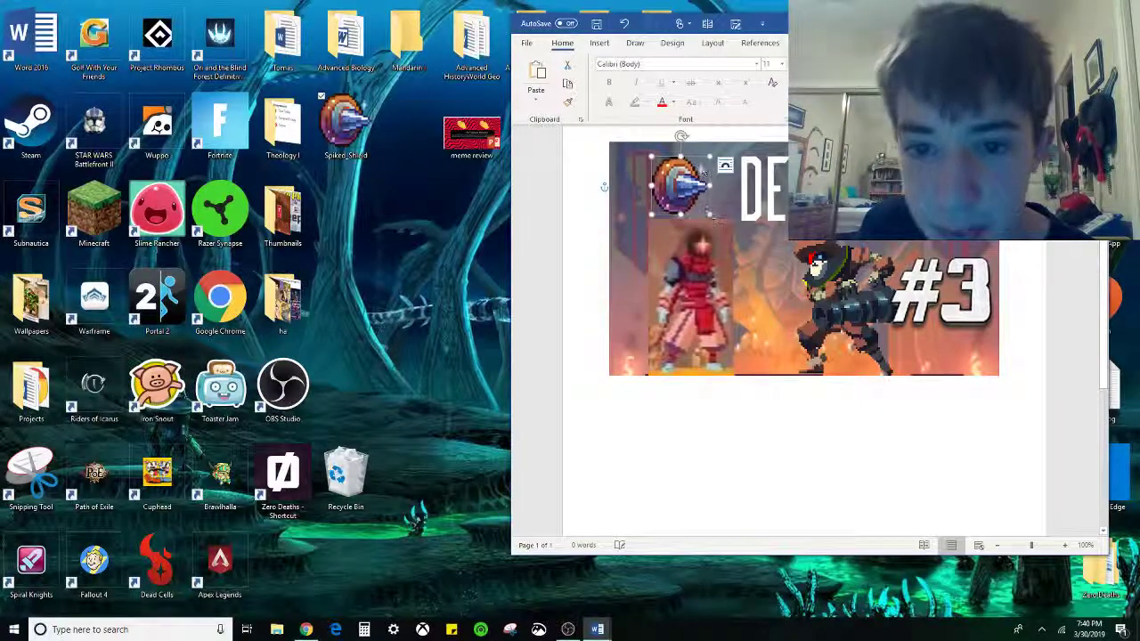
pyautogui.moveTo(711, 215); pyautogui.dragTo(735, 242)
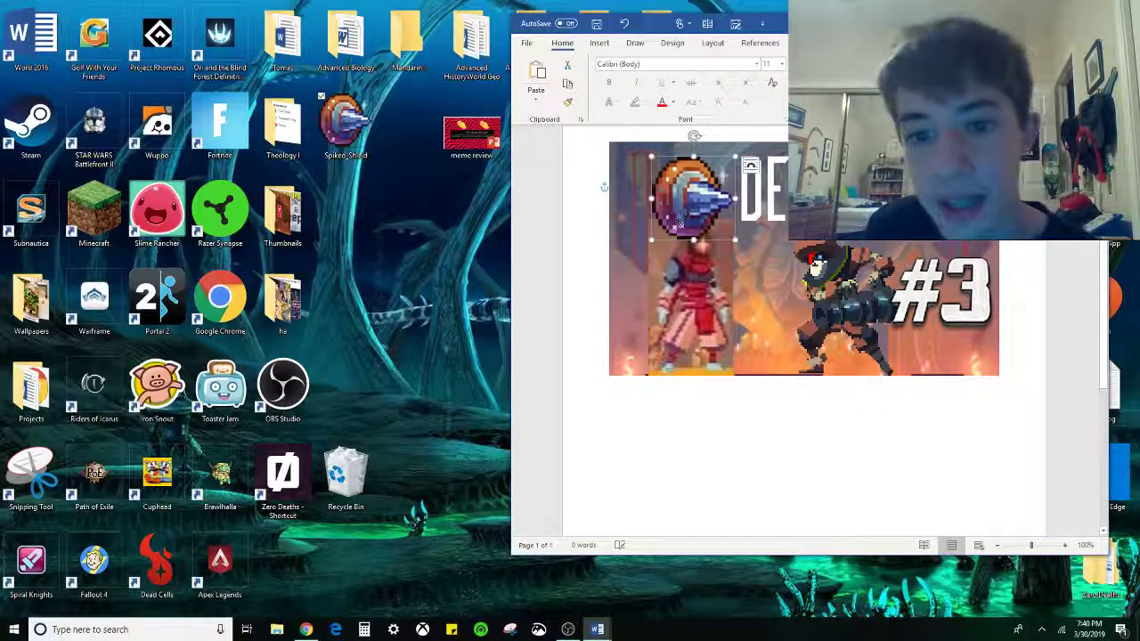
pyautogui.moveTo(675, 217); pyautogui.dragTo(648, 210)
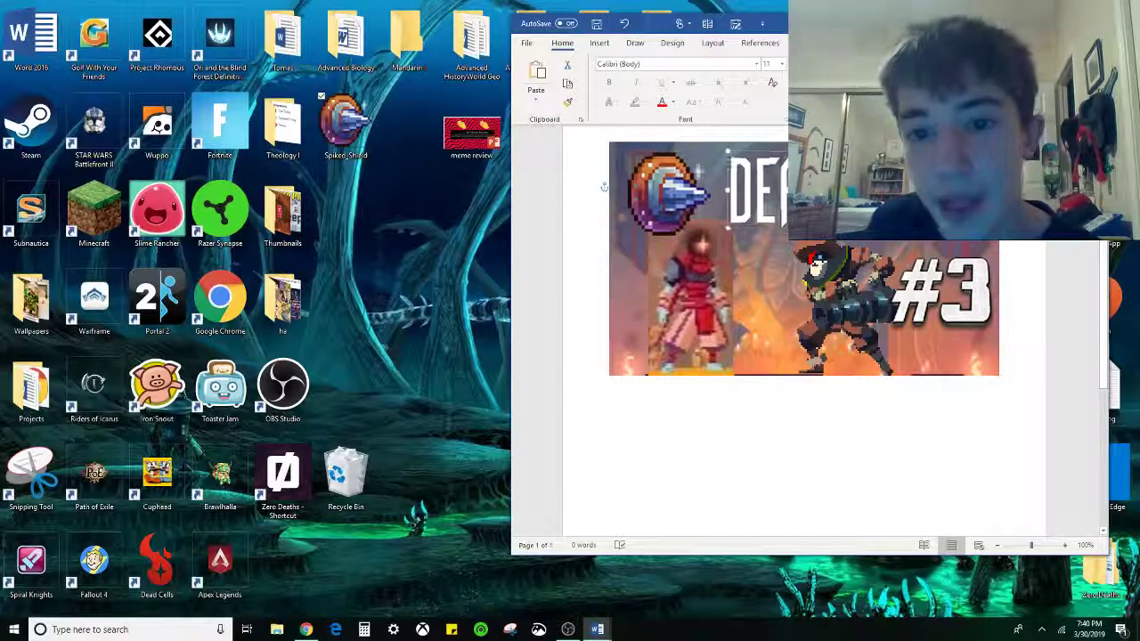
# Move the Dead Cells logo slightly left and down so it sits right beside the spiked shield
pyautogui.moveTo(846, 190); pyautogui.dragTo(836, 197)
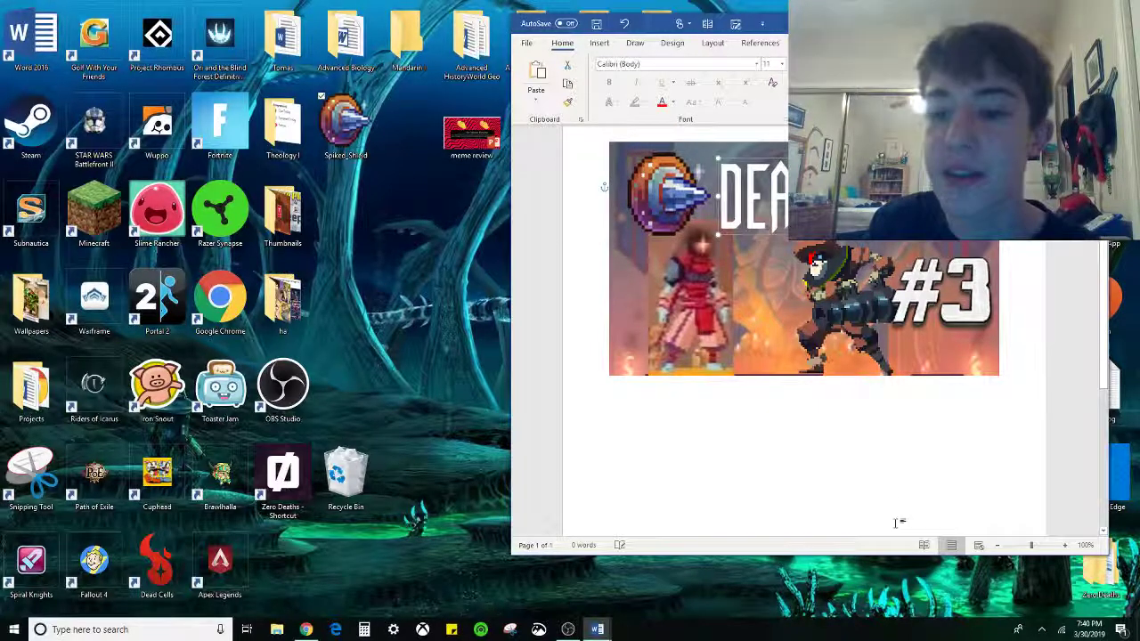
pyautogui.click(893, 496)
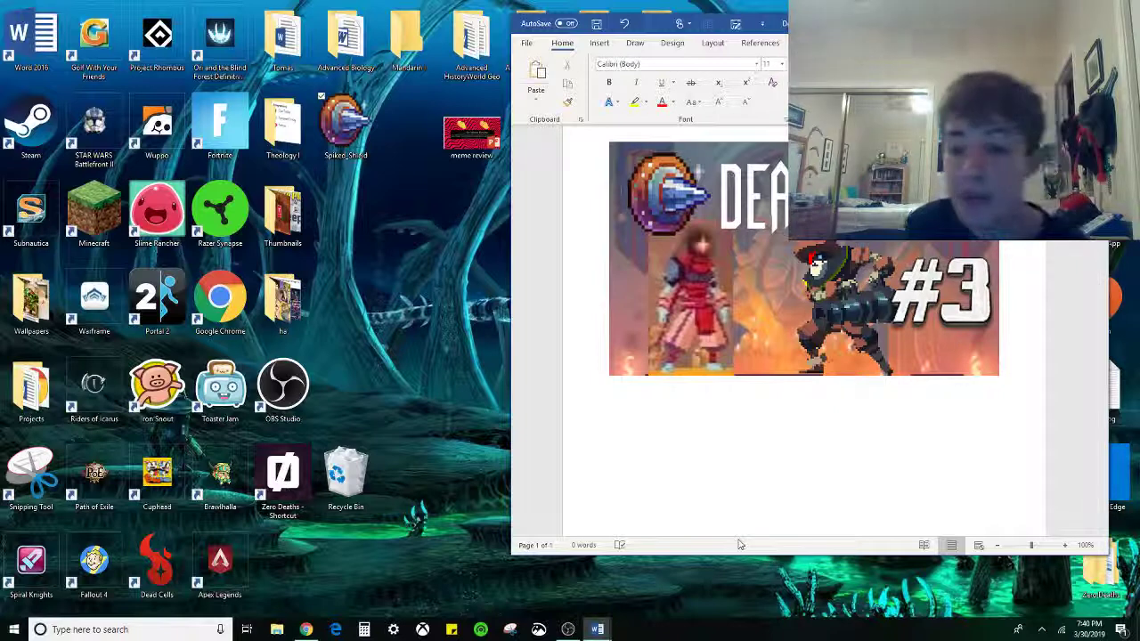
pyautogui.click(851, 303)
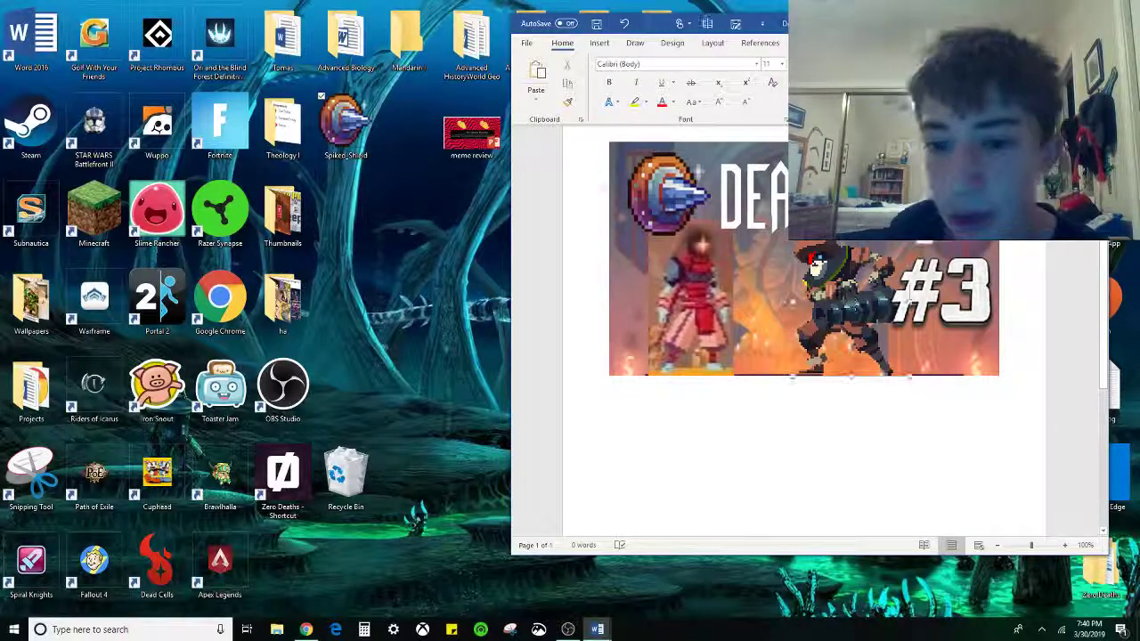
pyautogui.click(875, 448)
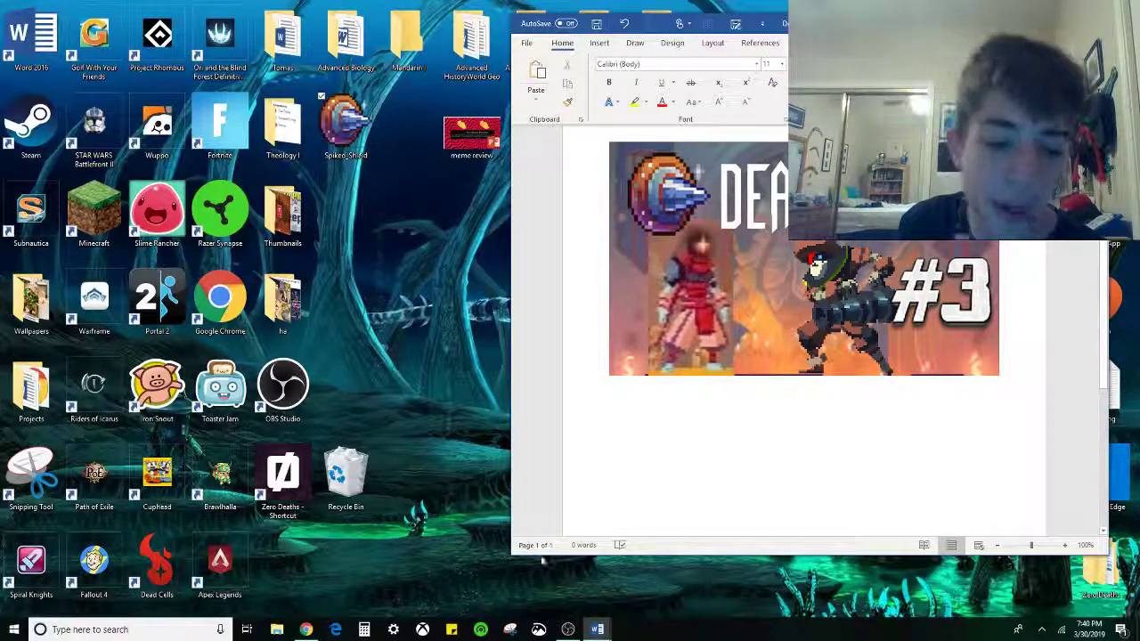
# Switch to Chrome and open the red flame icon on a dark background from the Dead Cells logo image results
pyautogui.click(305, 630)
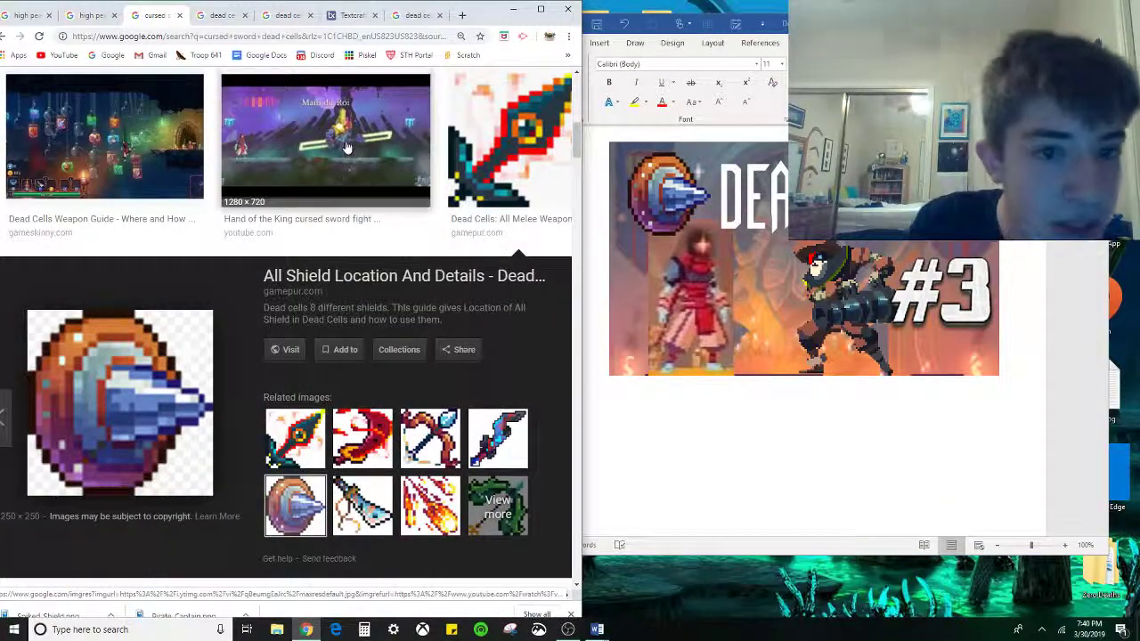
pyautogui.scroll(3, 345, 152)
pyautogui.click(221, 15)
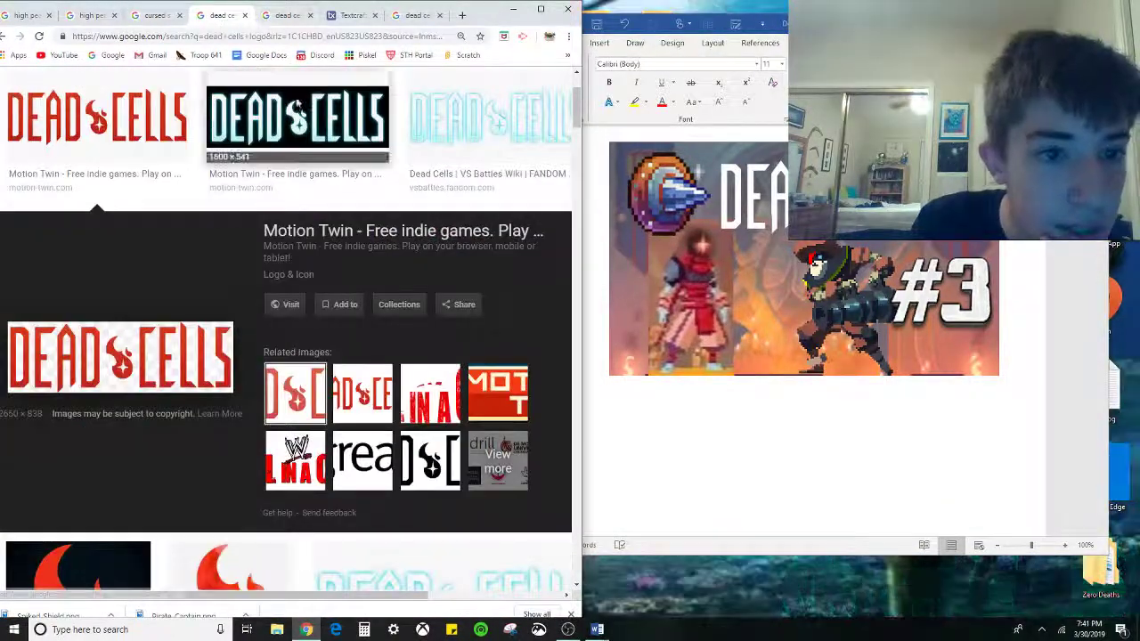
pyautogui.click(327, 104)
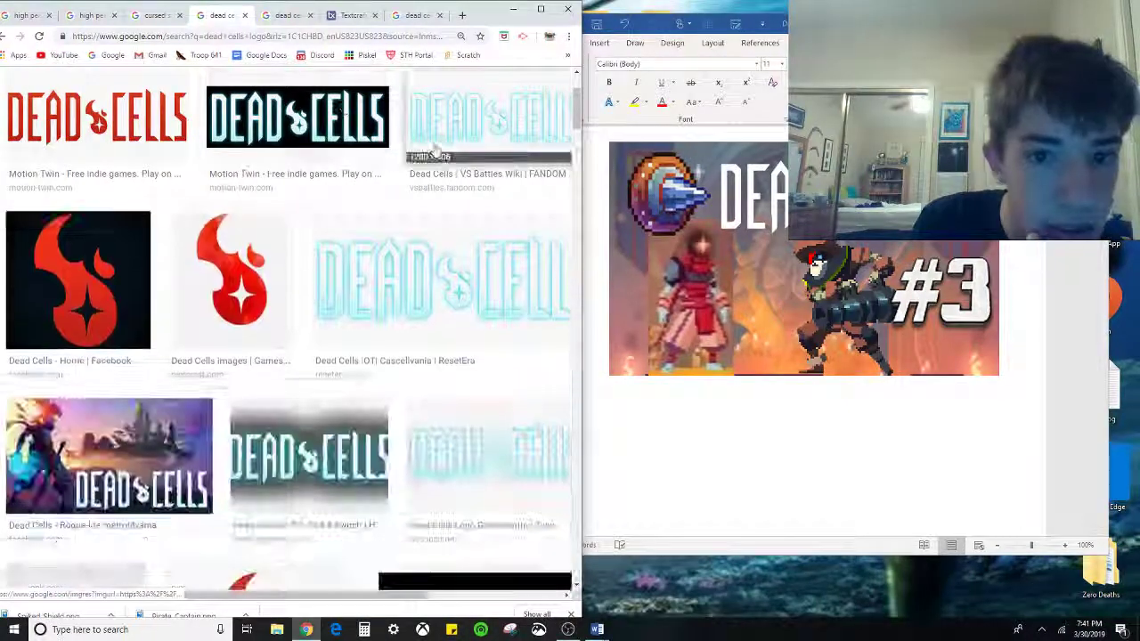
pyautogui.click(90, 303)
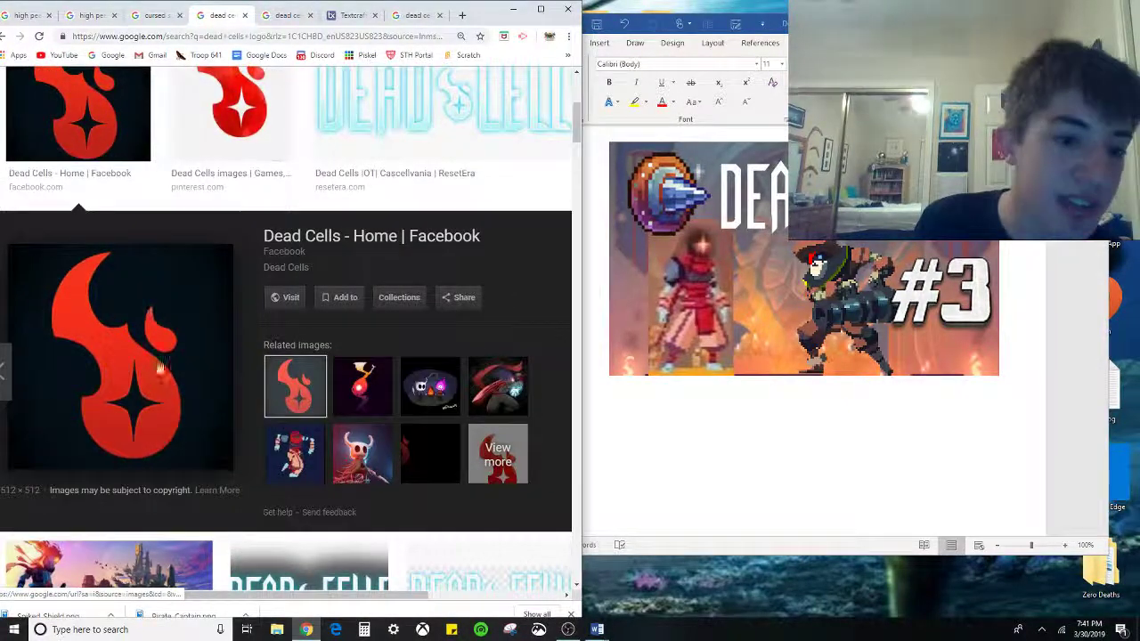
# Save the flame image to the Desktop as download in JPEG format and minimize Chrome
pyautogui.rightClick(171, 337)
pyautogui.click(210, 439)
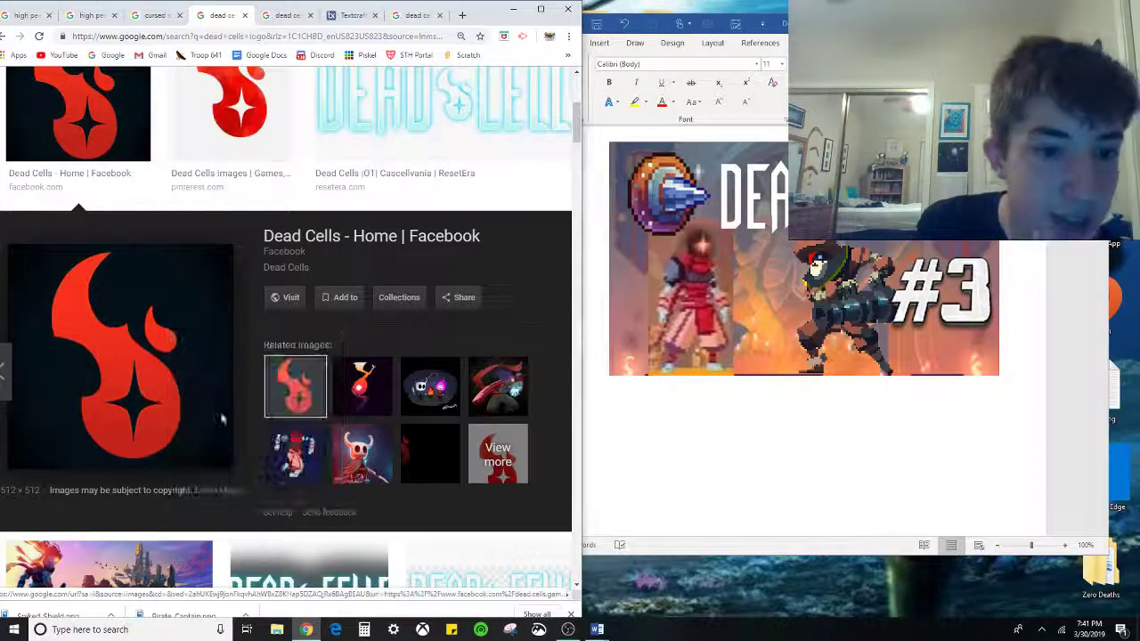
pyautogui.click(50, 78)
pyautogui.click(49, 65)
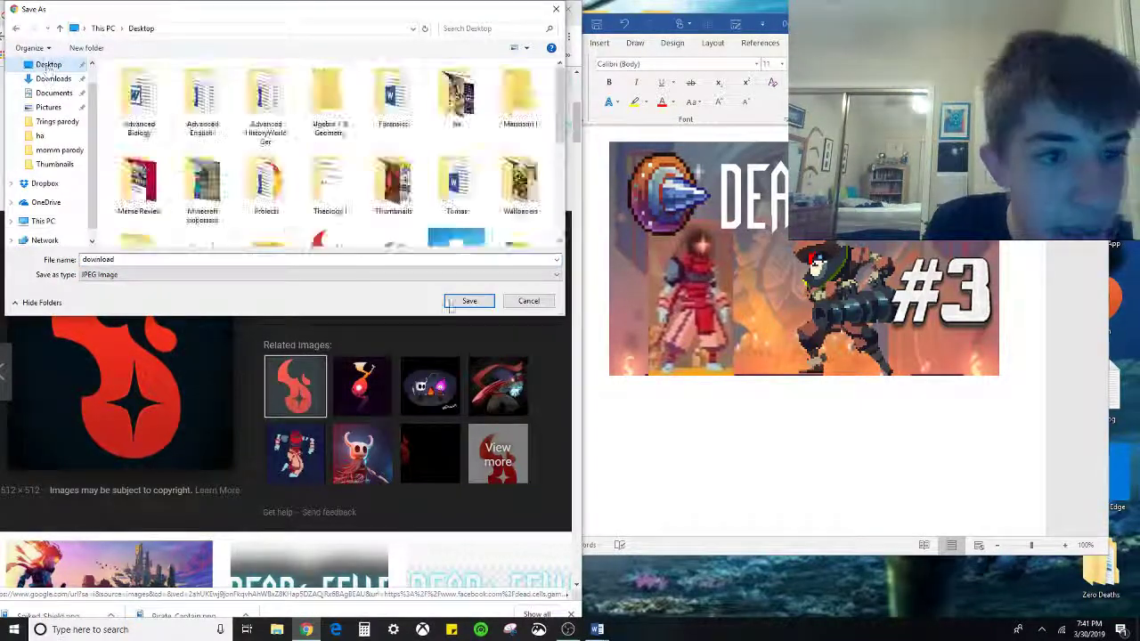
pyautogui.click(470, 301)
pyautogui.click(469, 9)
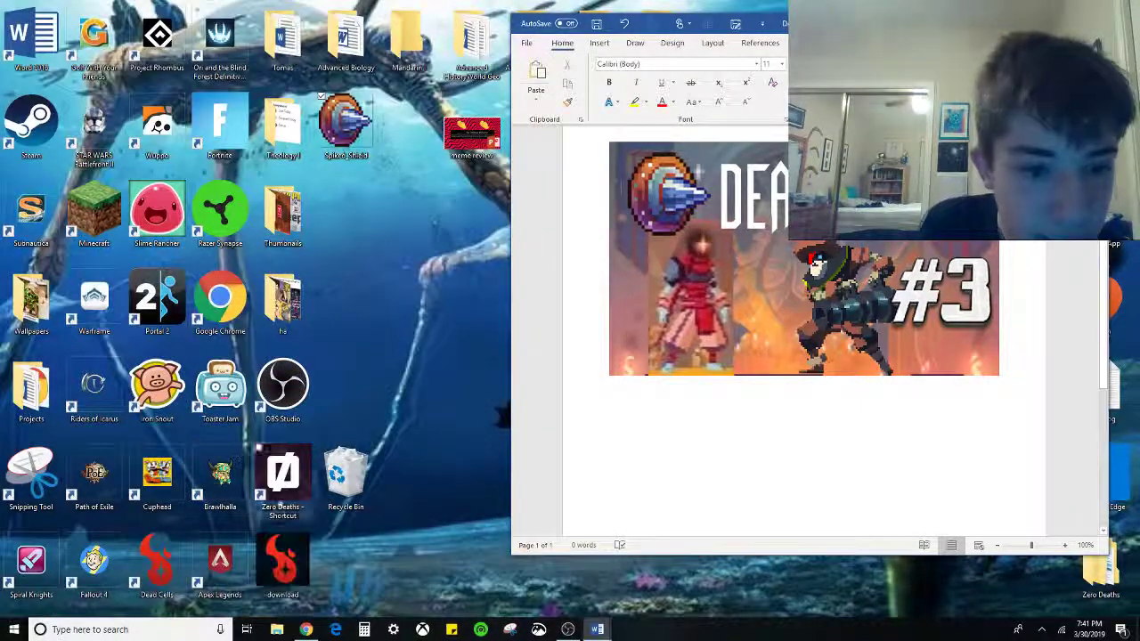
# Insert the downloaded flame image in front of text, place it between the two characters, and maximize the Word window
pyautogui.click(746, 271)
pyautogui.click(771, 191)
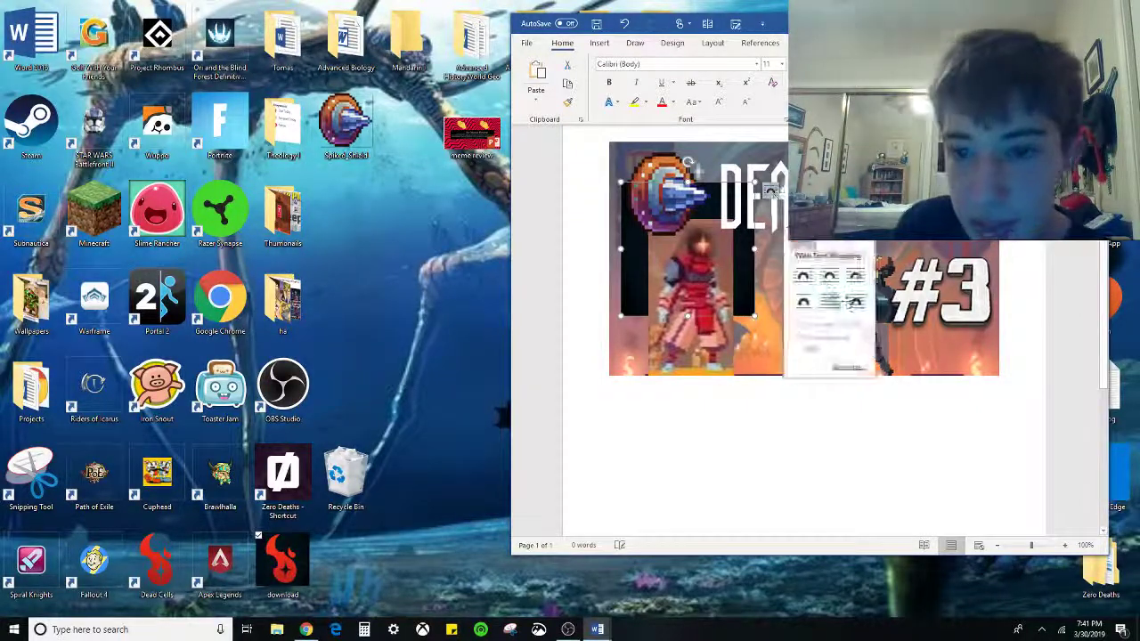
pyautogui.click(858, 302)
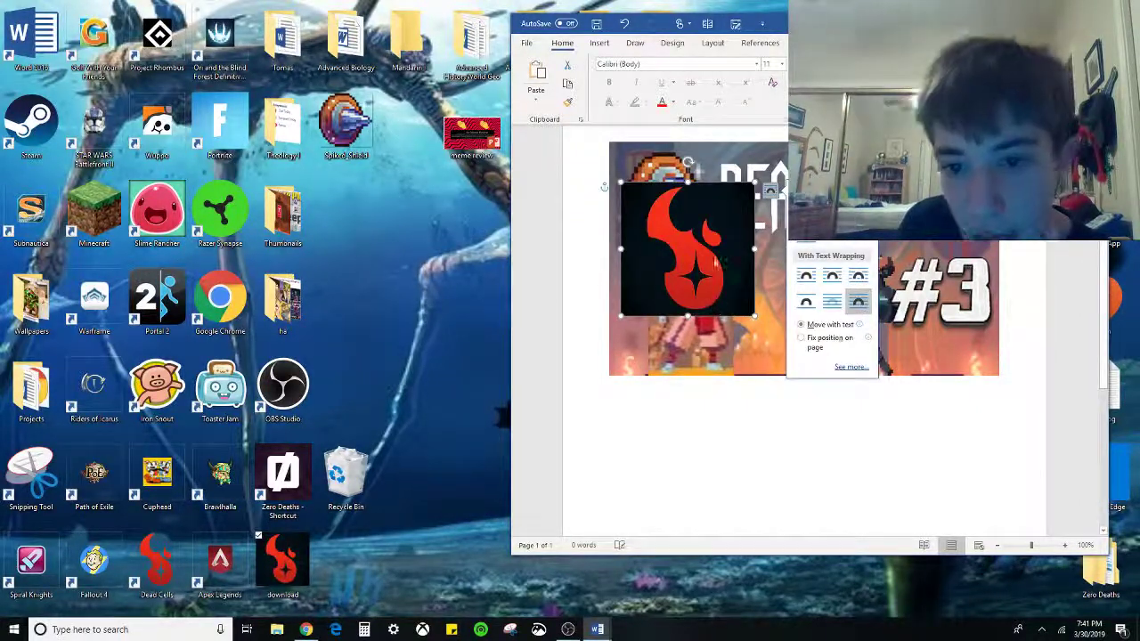
pyautogui.moveTo(717, 263); pyautogui.dragTo(823, 286)
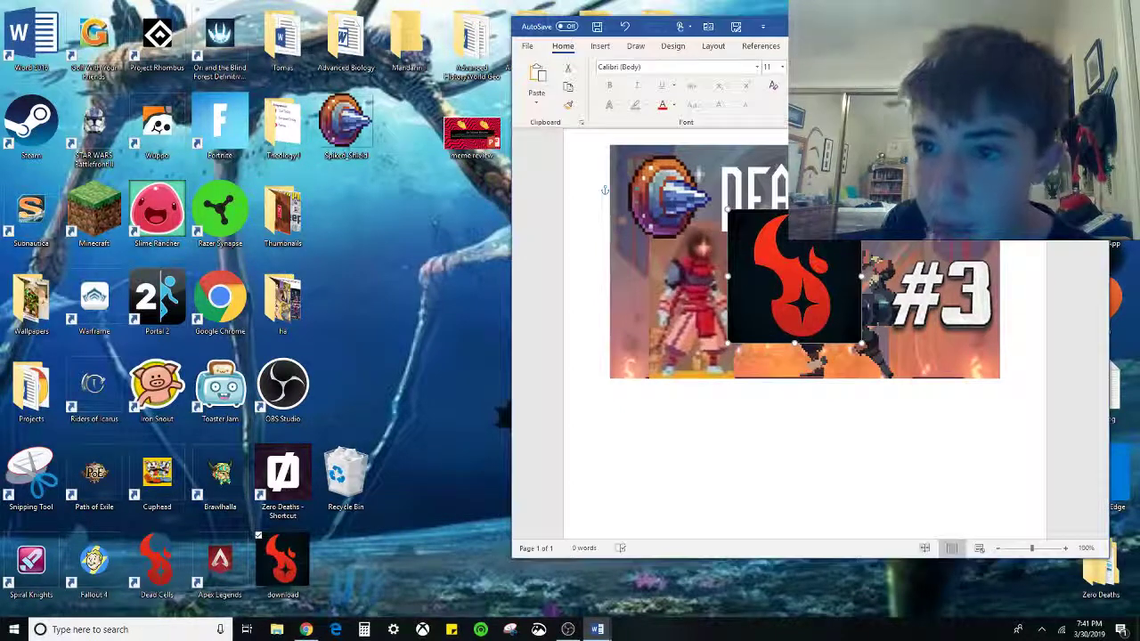
pyautogui.click(965, 42)
pyautogui.click(1067, 23)
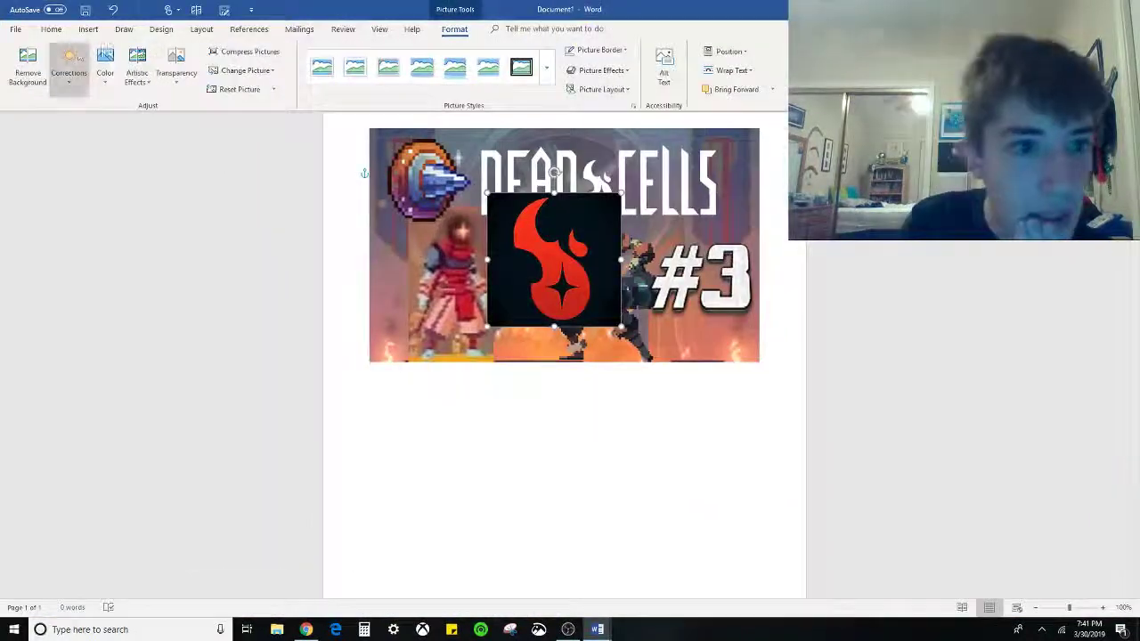
# Try to remove the flame image's dark background with the automatic selection, and undo the removal
pyautogui.click(16, 66)
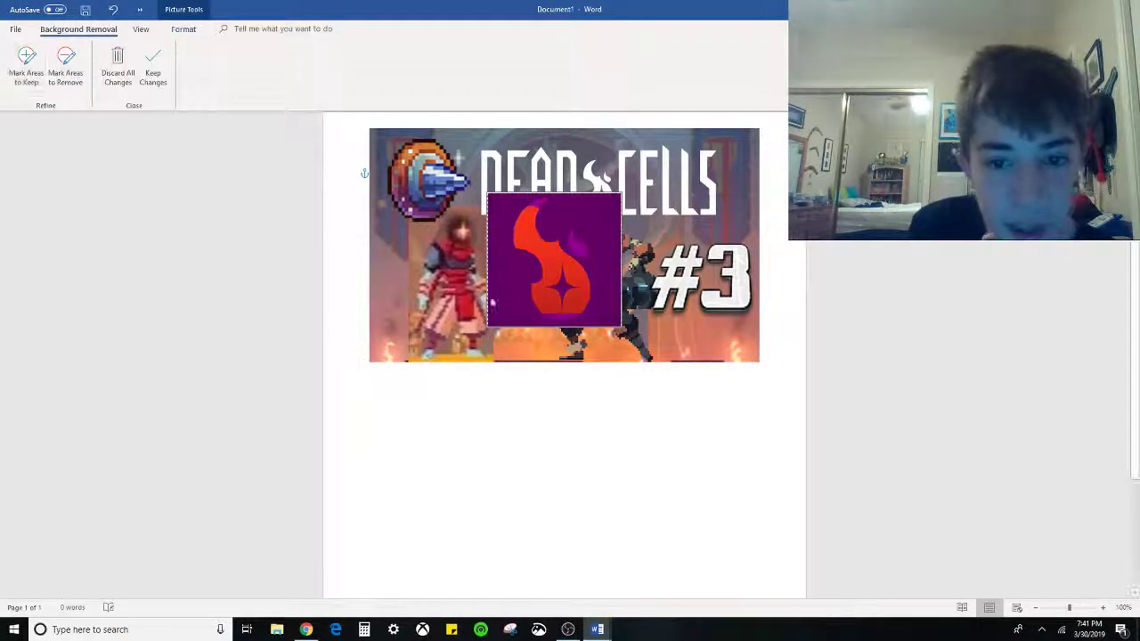
pyautogui.click(31, 73)
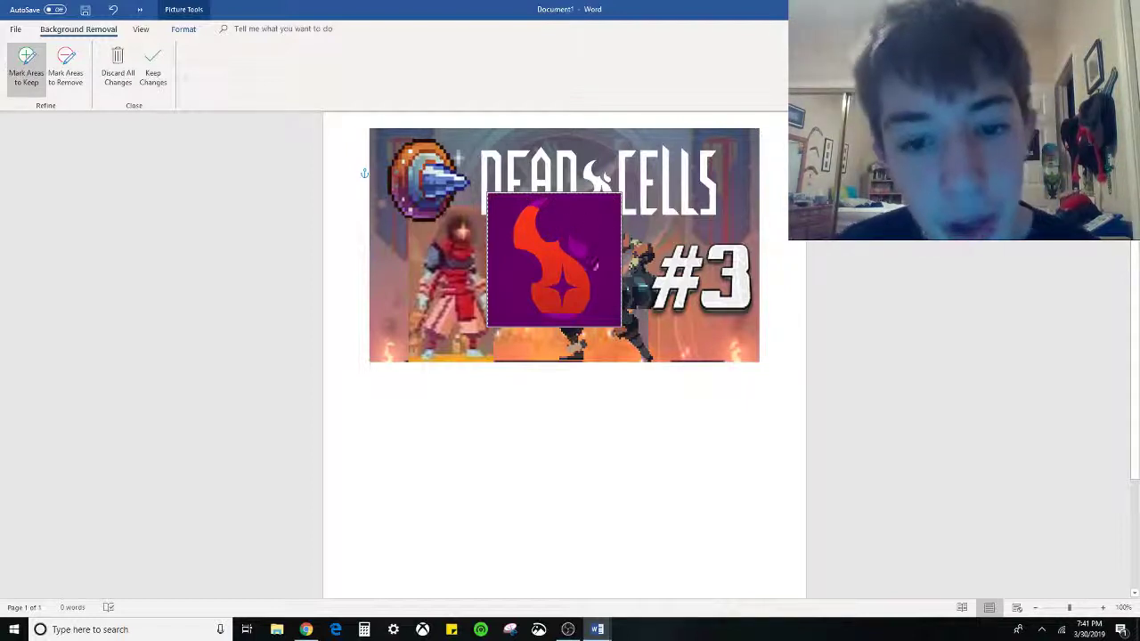
pyautogui.click(588, 404)
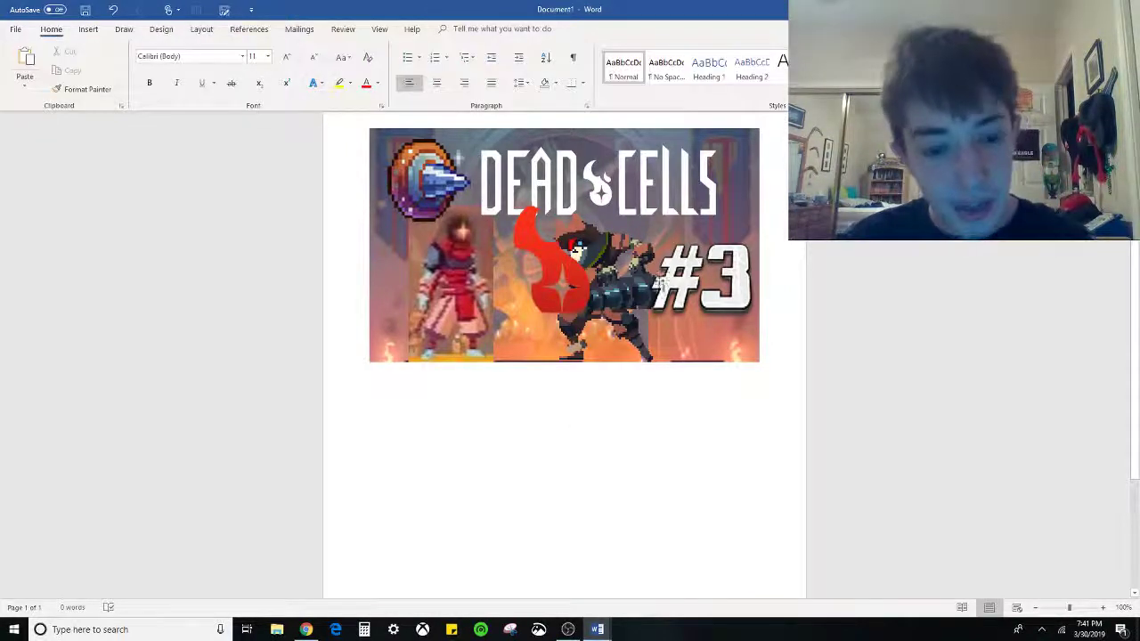
pyautogui.hotkey('ctrl', 'z')
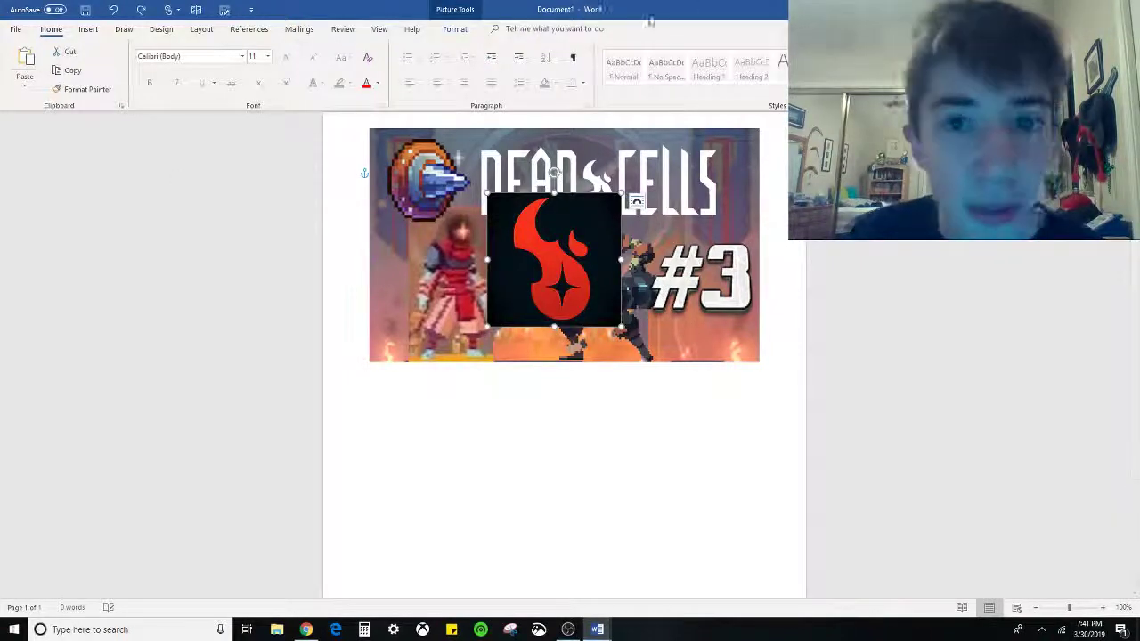
# Remove the flame image's background, marking the missing flame parts to keep and the dark leftovers around them to remove
pyautogui.click(456, 29)
pyautogui.click(25, 67)
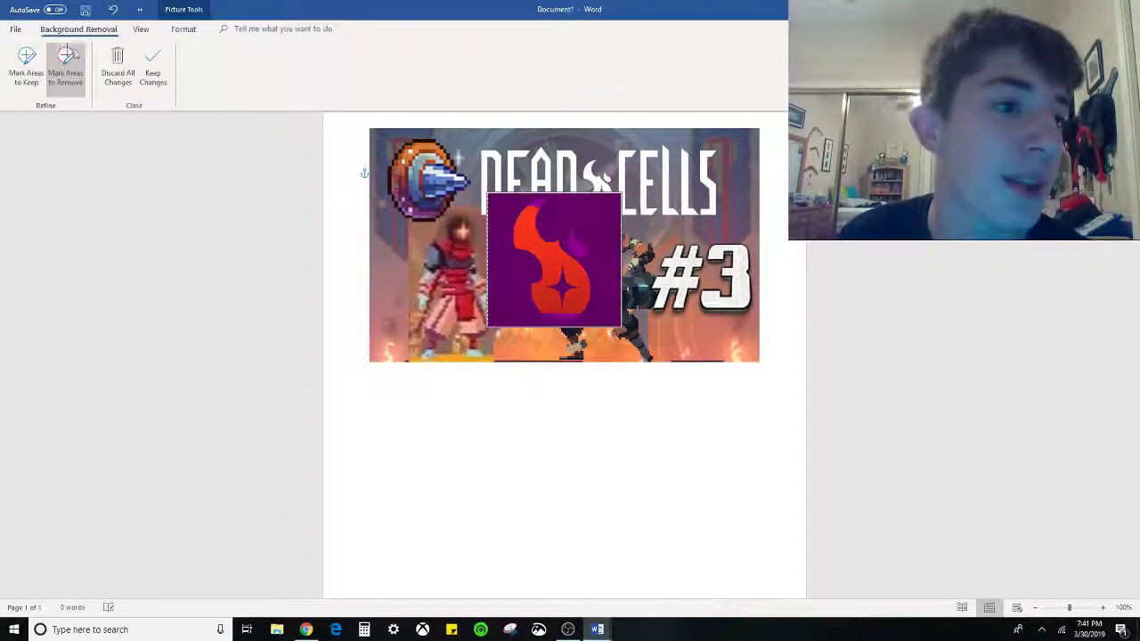
pyautogui.click(43, 65)
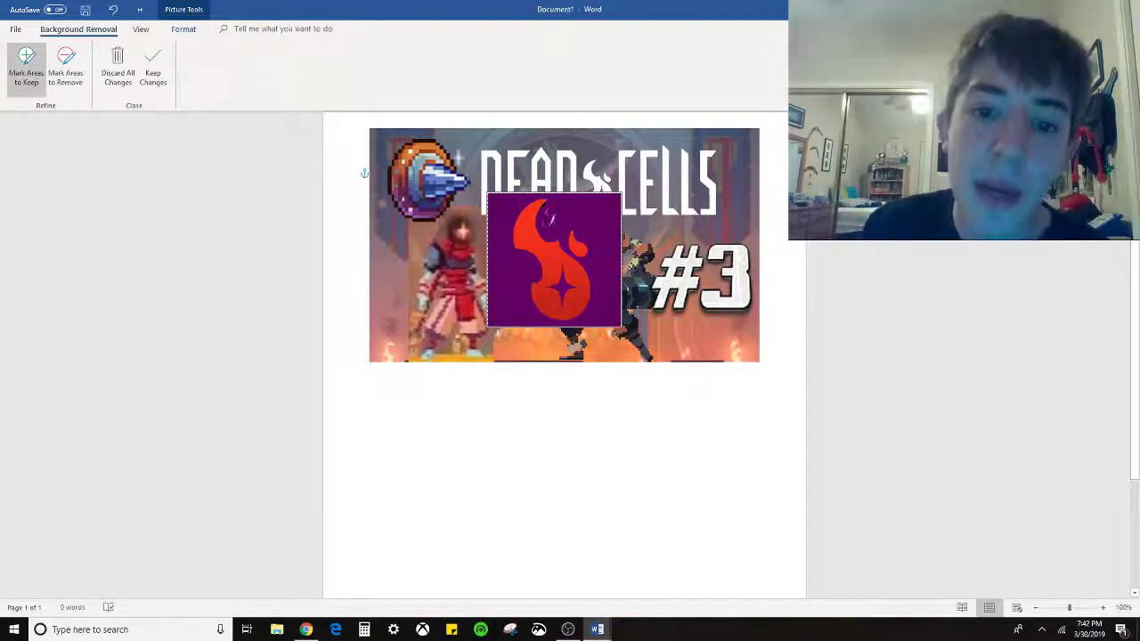
pyautogui.moveTo(540, 216)
pyautogui.mouseDown()
pyautogui.moveTo(615, 238)
pyautogui.moveTo(602, 315)
pyautogui.mouseUp()
pyautogui.click(65, 72)
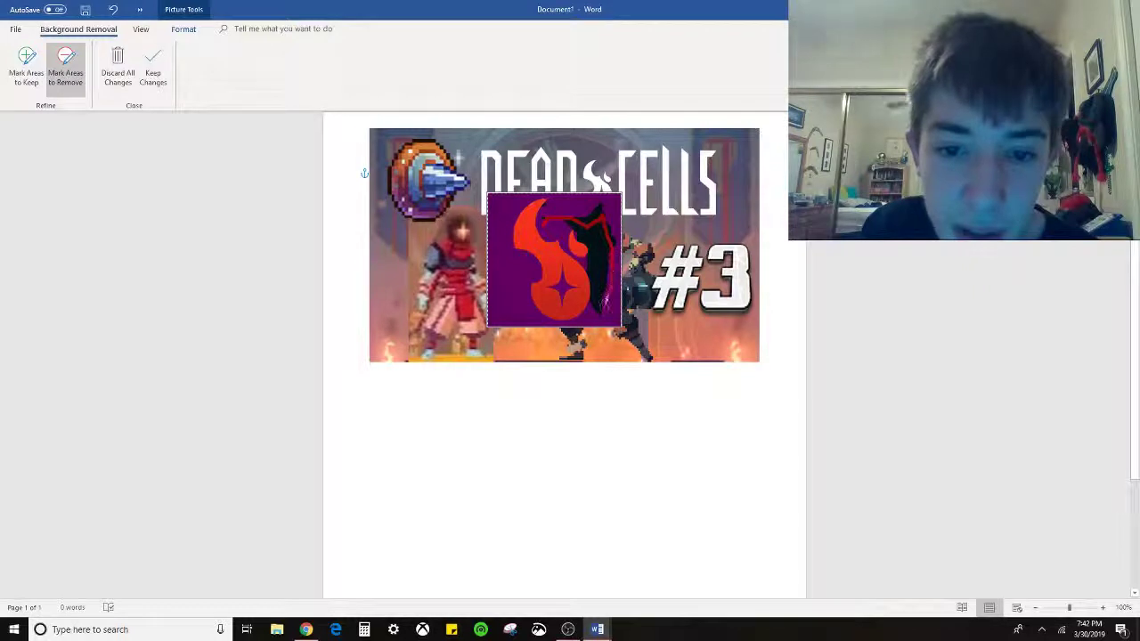
pyautogui.moveTo(593, 294); pyautogui.dragTo(592, 217)
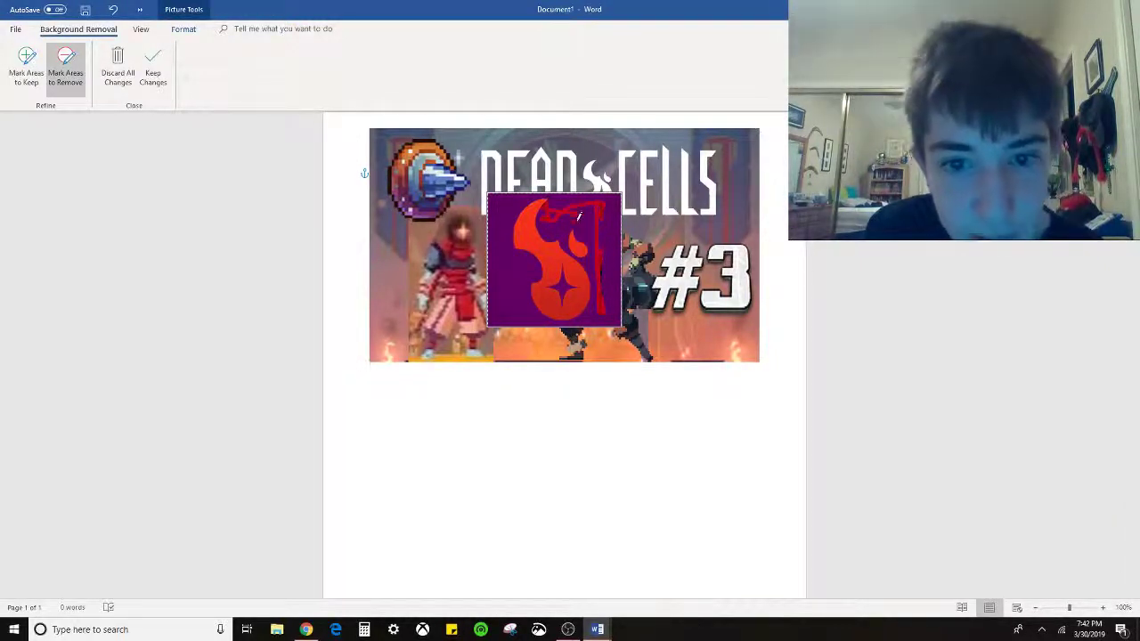
pyautogui.moveTo(602, 307); pyautogui.dragTo(602, 208)
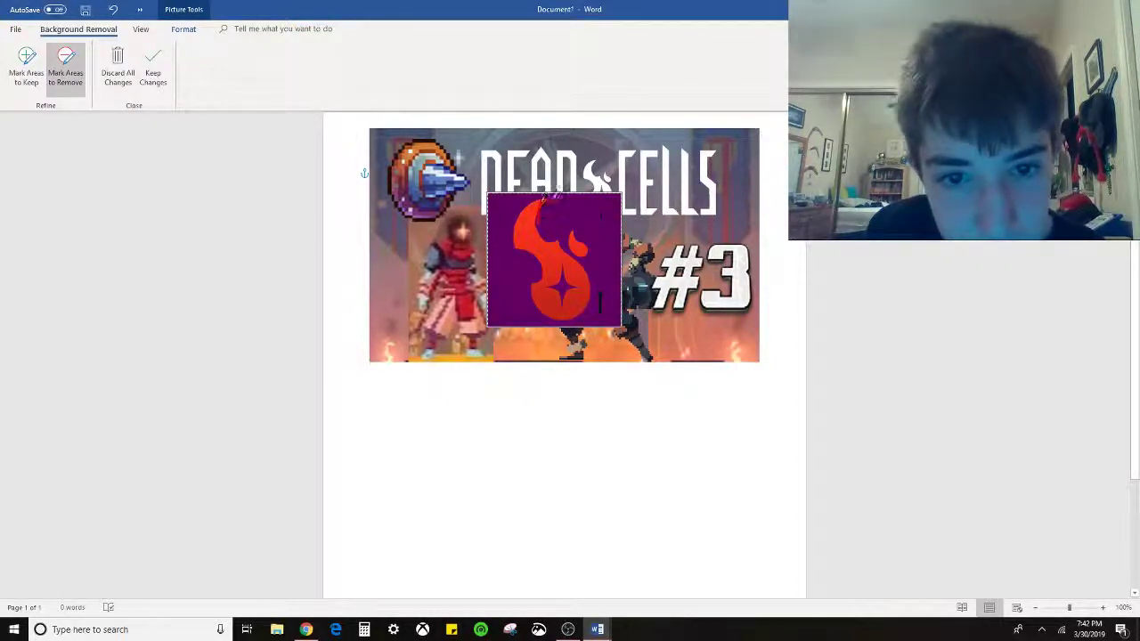
pyautogui.moveTo(606, 201); pyautogui.dragTo(606, 283)
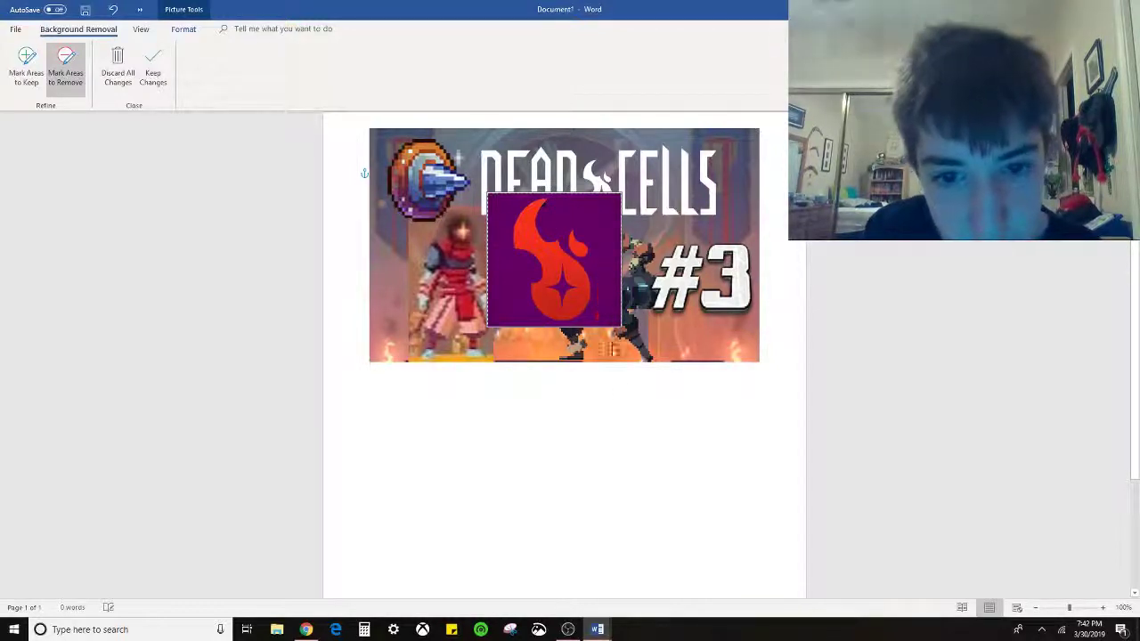
pyautogui.click(679, 458)
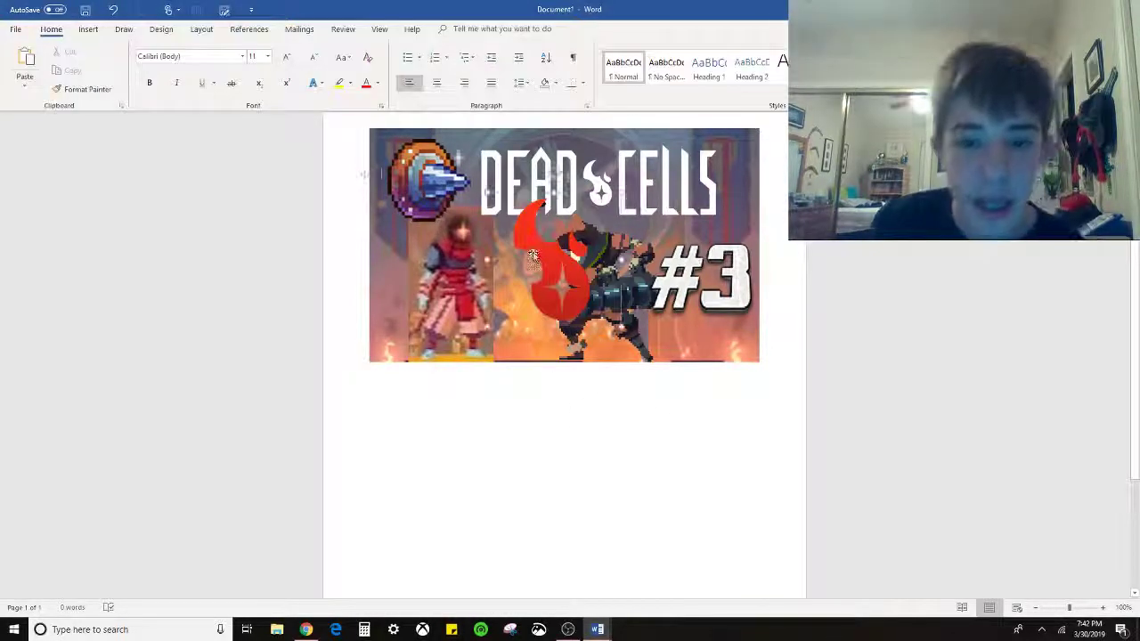
# Shrink the flame image and place it in the thumbnail's lower-left corner beside the red character
pyautogui.click(552, 174)
pyautogui.click(575, 258)
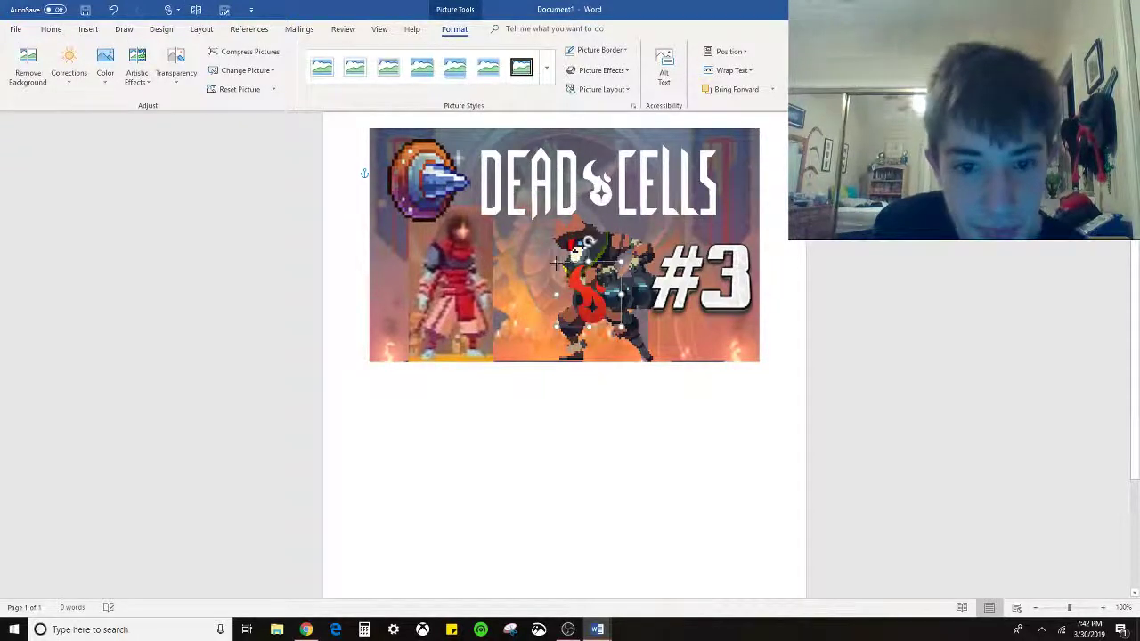
pyautogui.moveTo(574, 258); pyautogui.dragTo(398, 314)
pyautogui.moveTo(443, 278); pyautogui.dragTo(454, 267)
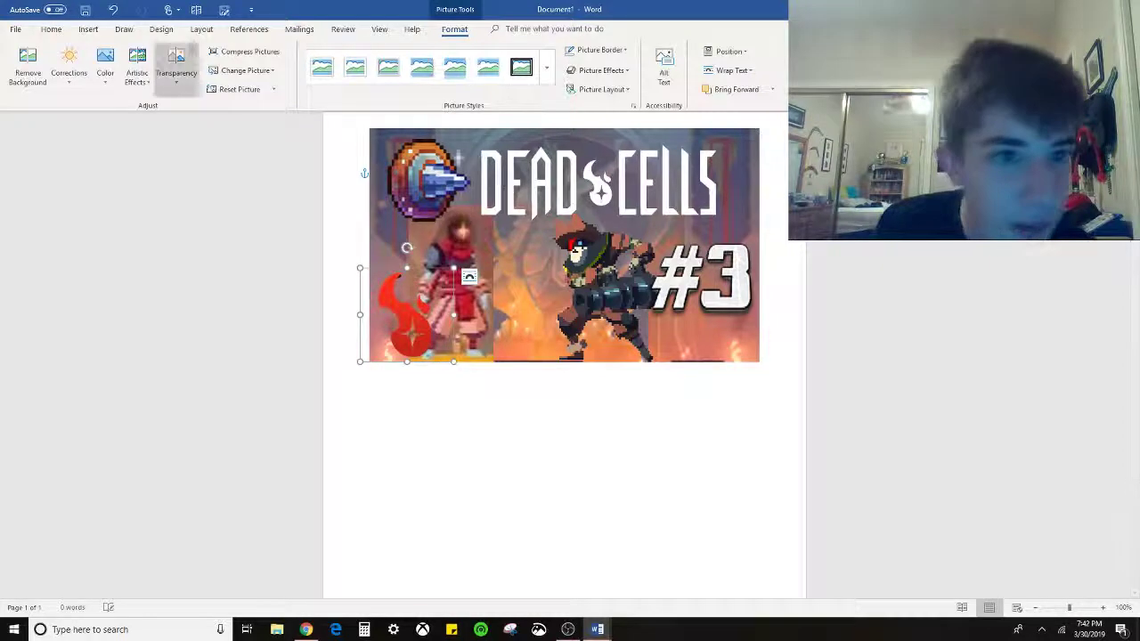
# Recolor the flame image white and look through its transparency and artistic effect options
pyautogui.click(105, 71)
pyautogui.click(286, 242)
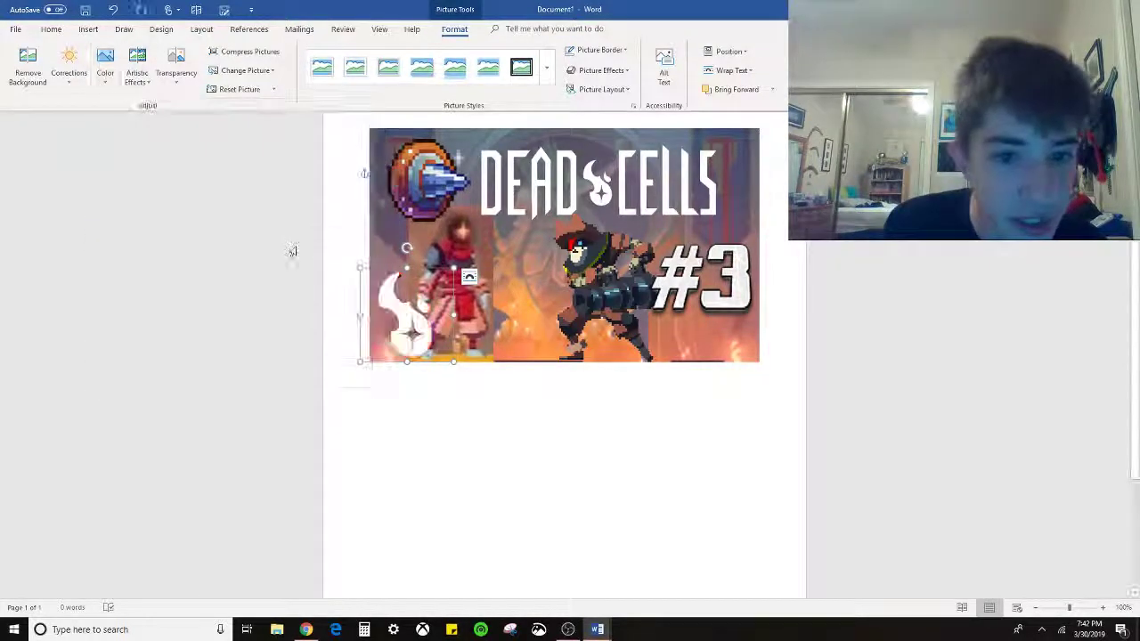
pyautogui.click(169, 75)
pyautogui.click(176, 76)
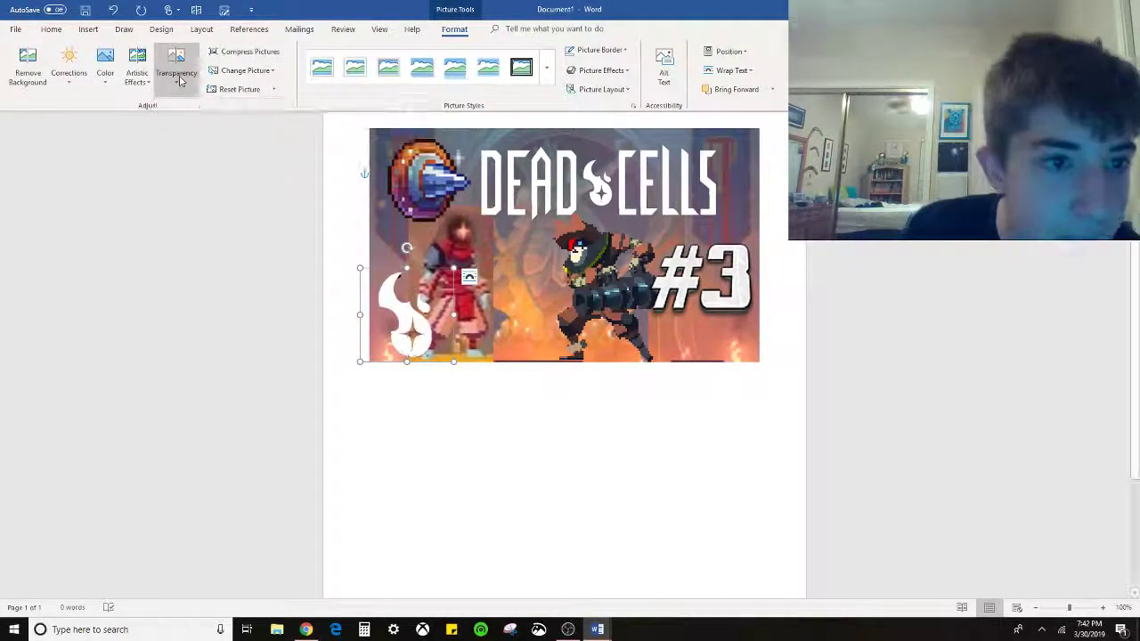
pyautogui.click(139, 79)
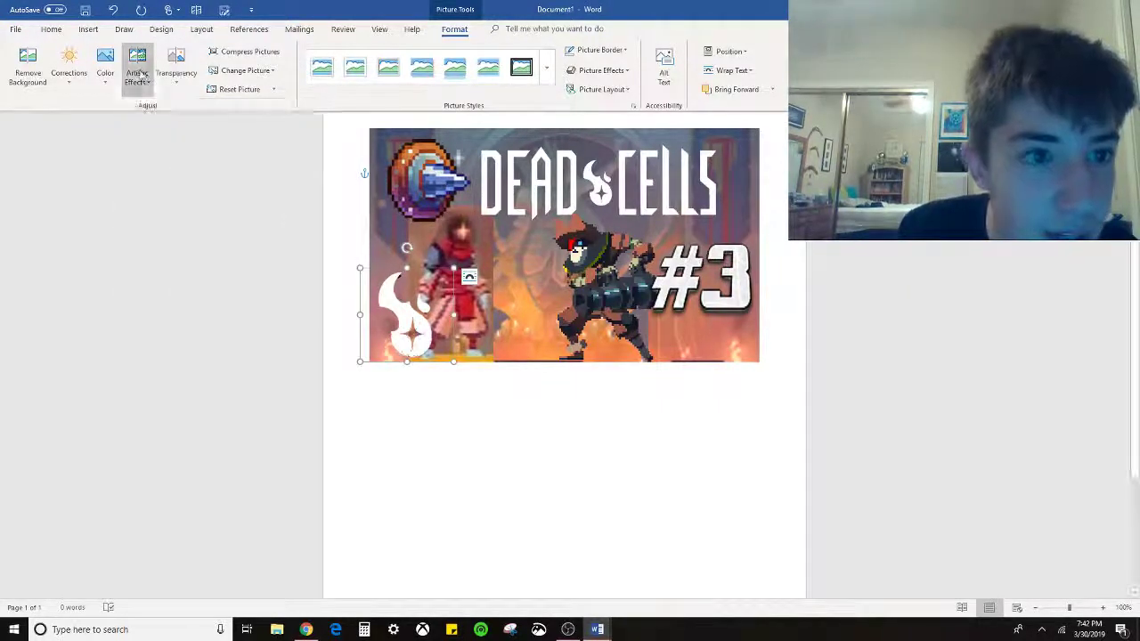
pyautogui.click(178, 71)
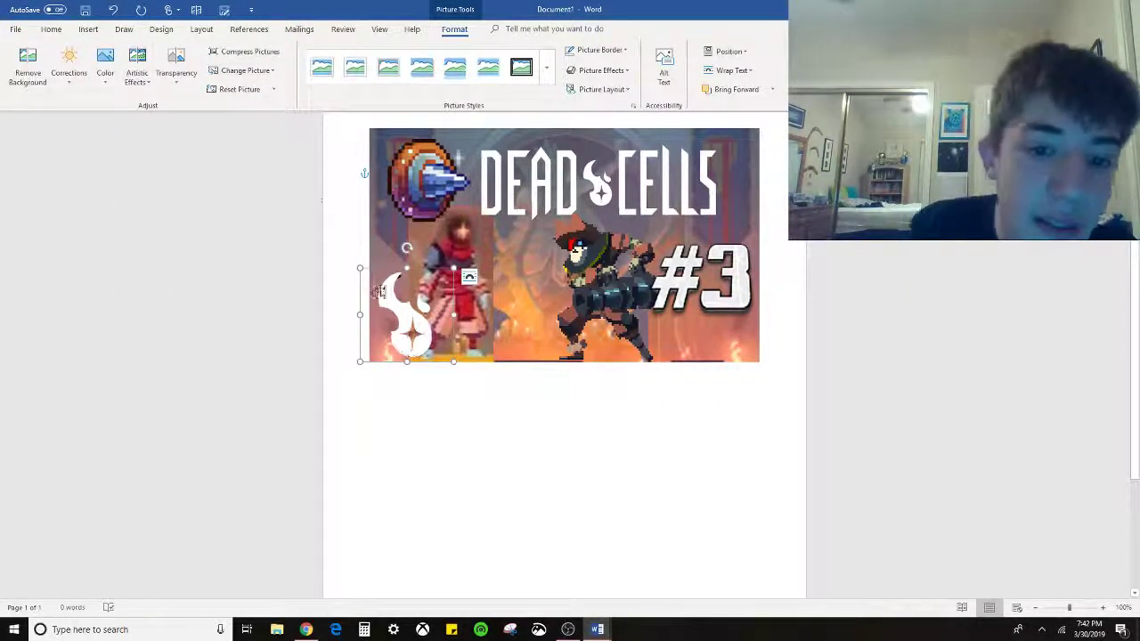
# Move the flame image between the red character and the enemy and reset its picture formatting
pyautogui.moveTo(428, 329); pyautogui.dragTo(513, 273)
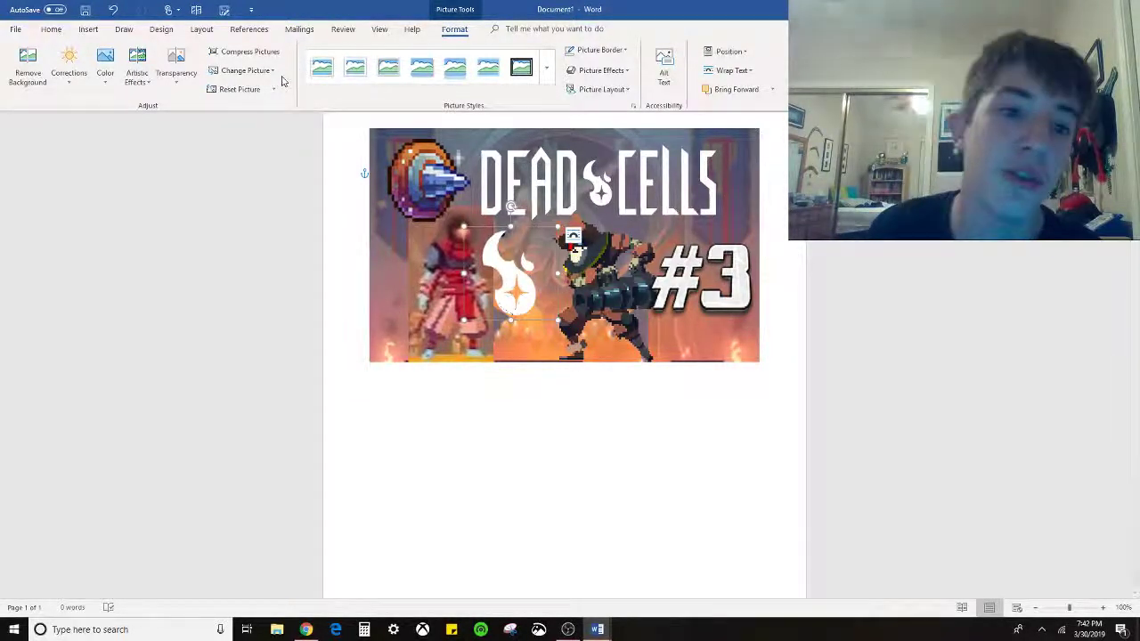
pyautogui.click(229, 92)
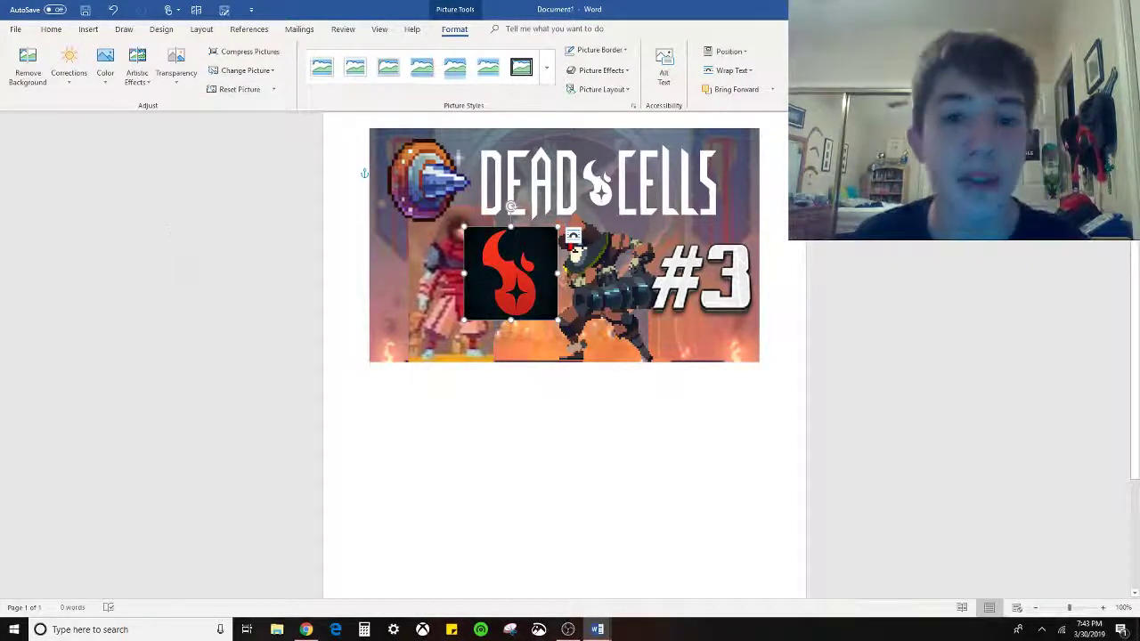
pyautogui.click(613, 70)
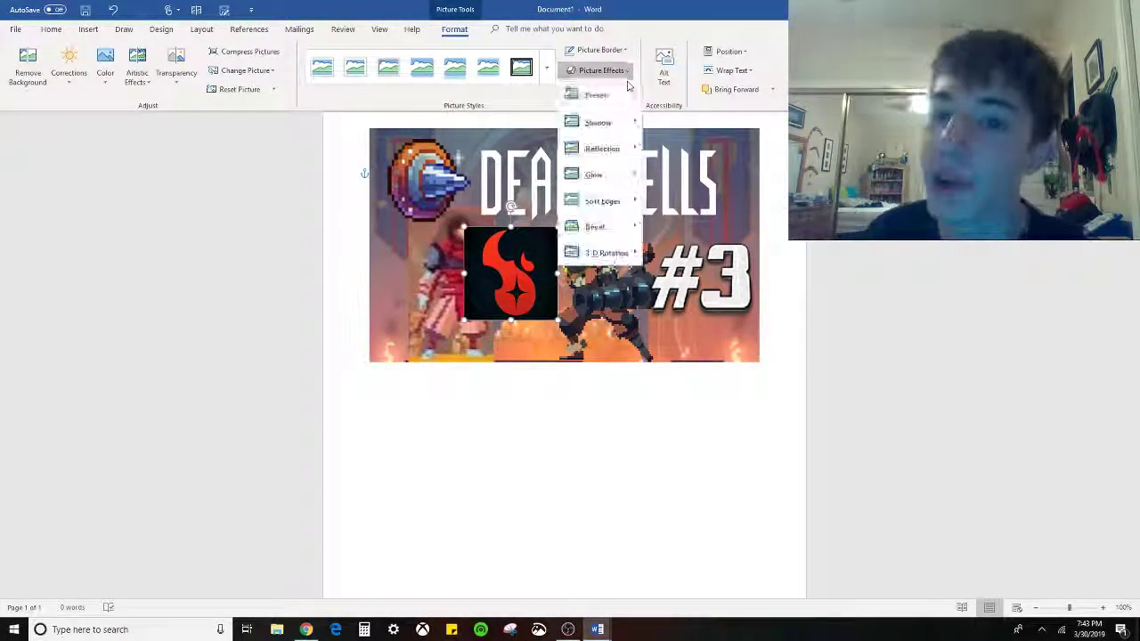
pyautogui.moveTo(615, 124)
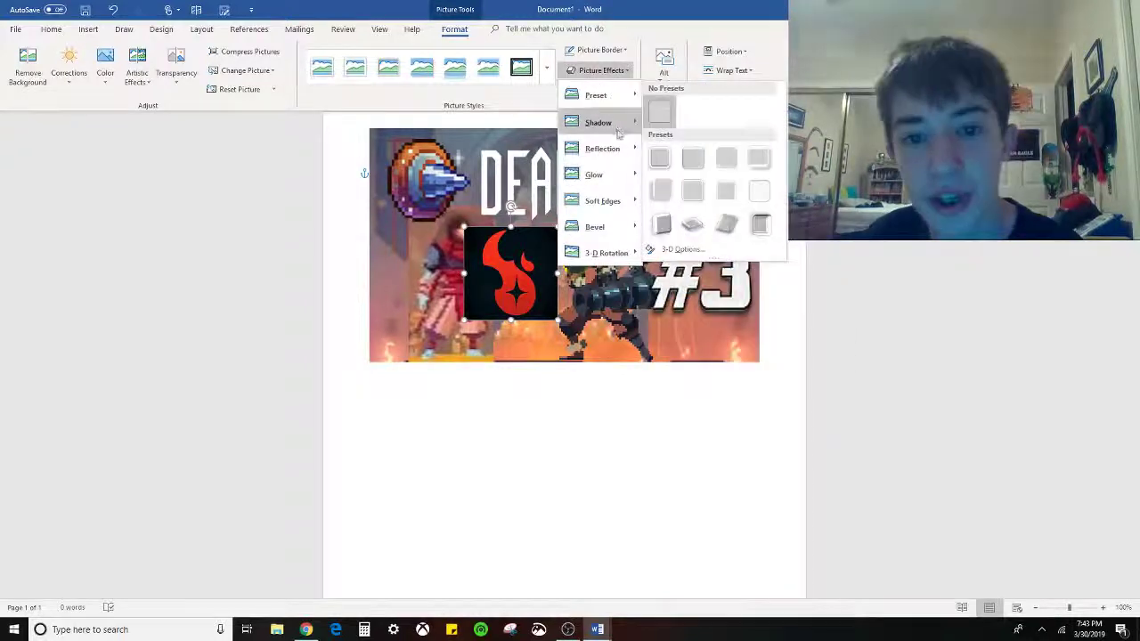
pyautogui.click(664, 186)
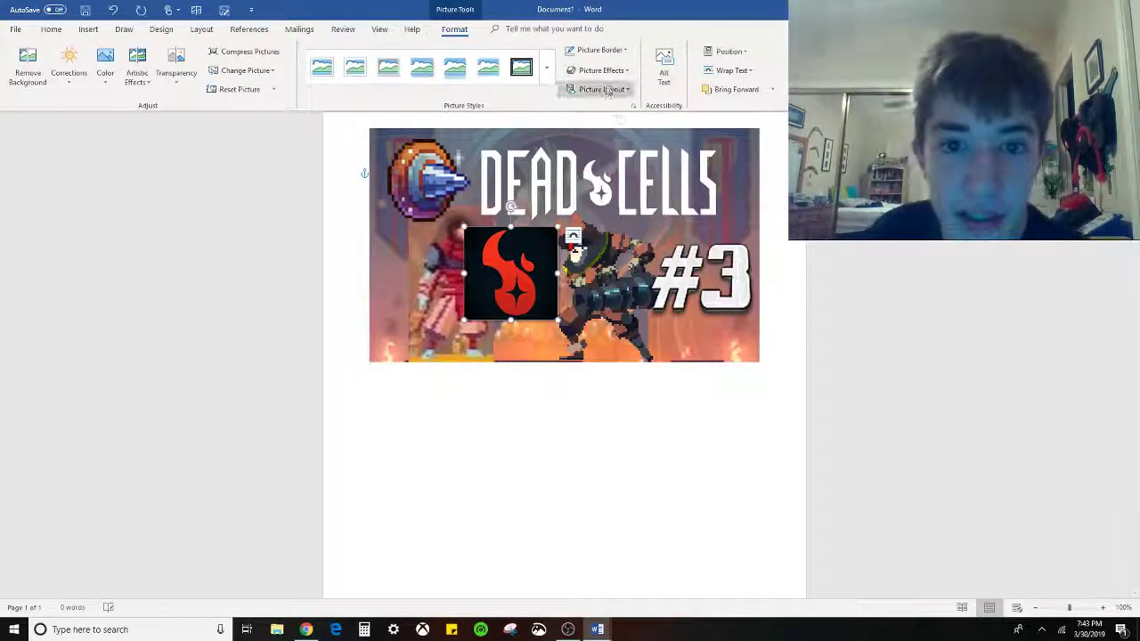
pyautogui.click(613, 49)
pyautogui.click(602, 51)
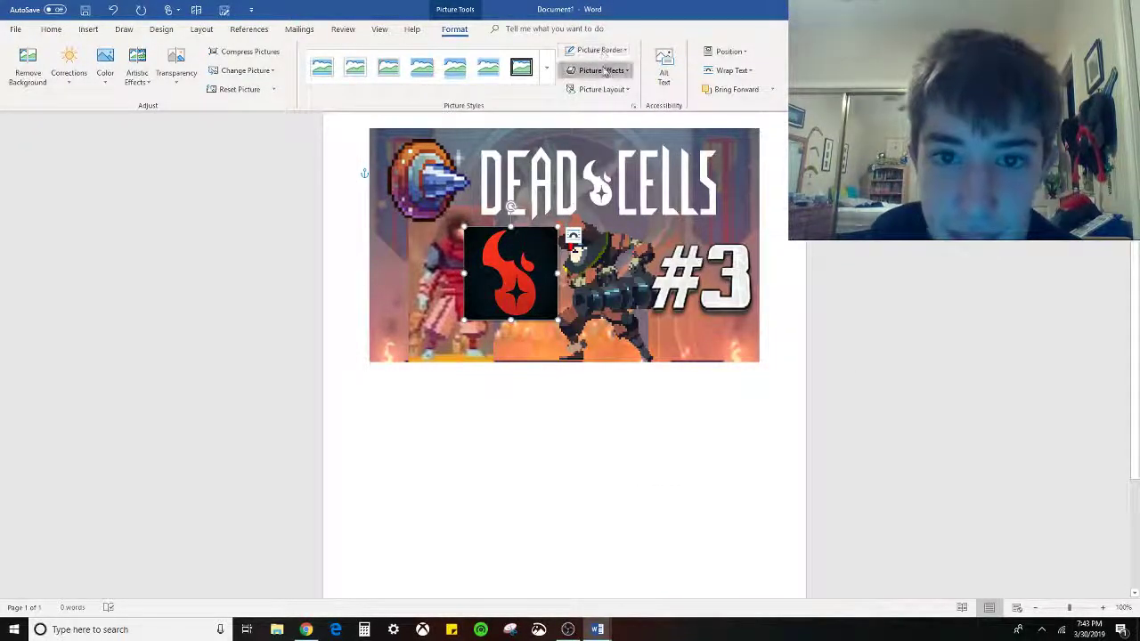
# Apply a perspective 3-D rotation effect to the flame image so that it angles sideways
pyautogui.click(601, 71)
pyautogui.moveTo(609, 252)
pyautogui.click(695, 316)
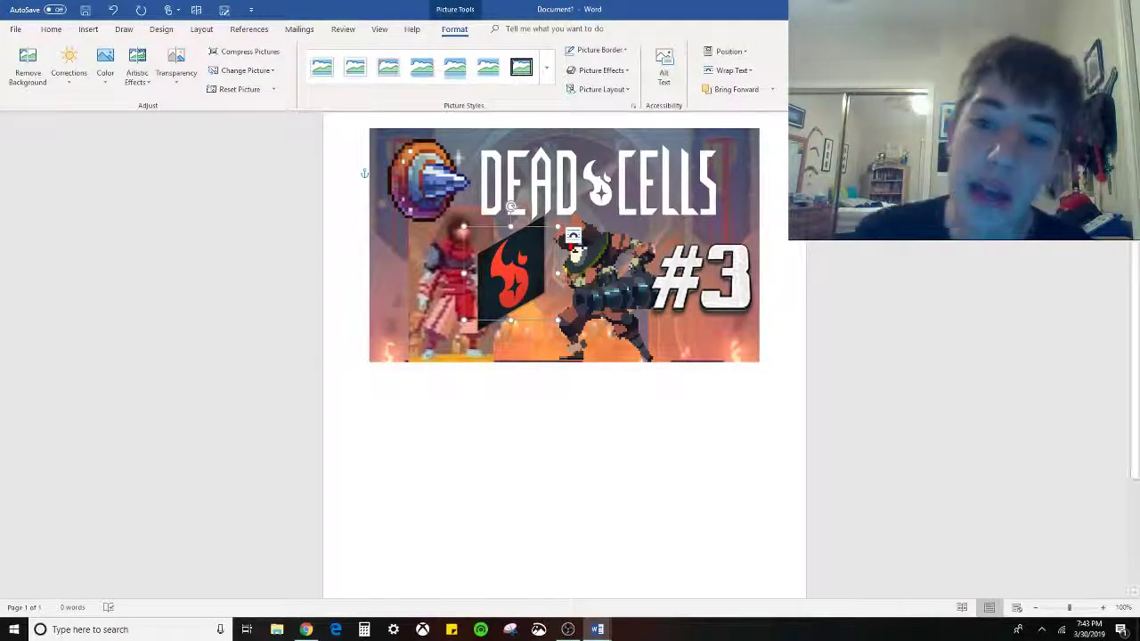
# Select the #3 image and examine the text wrapping options available for it
pyautogui.click(662, 275)
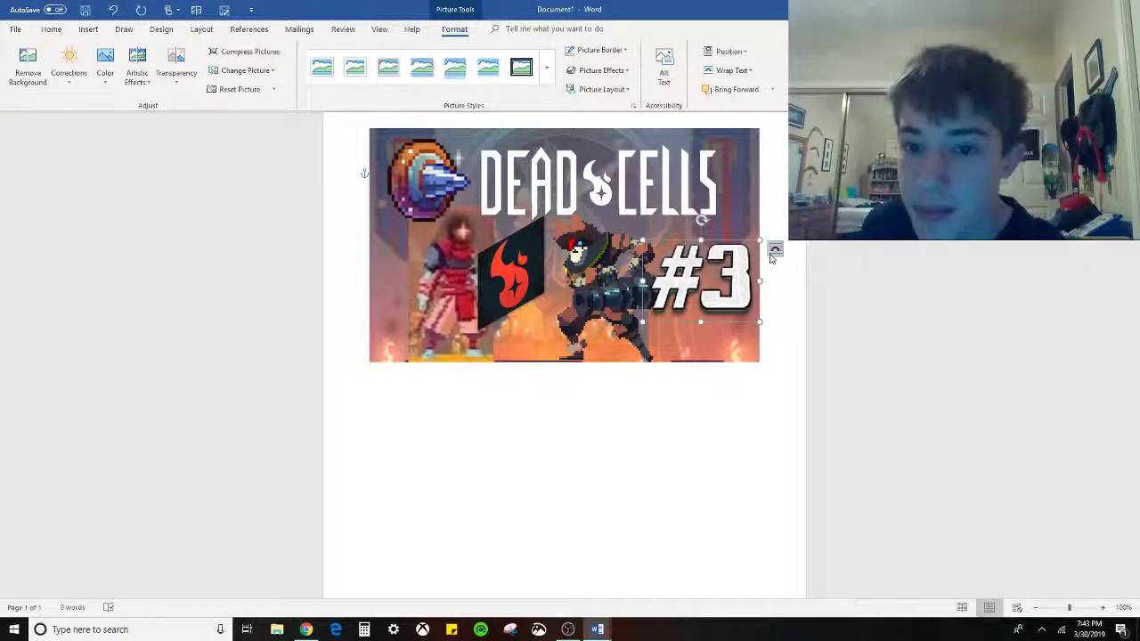
pyautogui.click(729, 70)
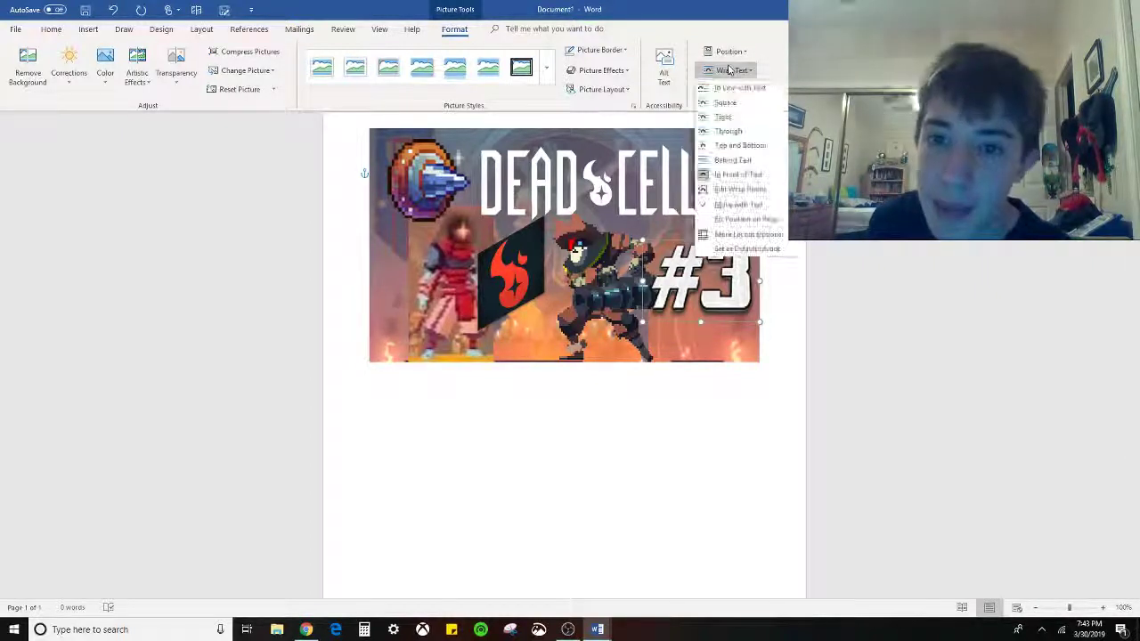
pyautogui.click(728, 71)
pyautogui.click(729, 70)
pyautogui.click(729, 70)
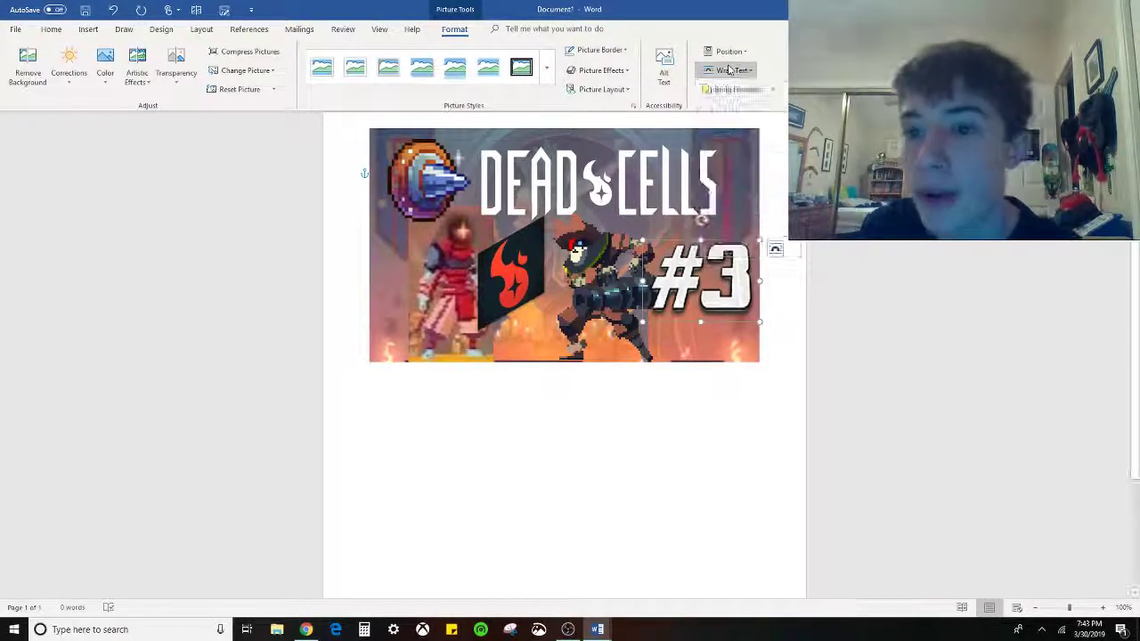
pyautogui.click(525, 277)
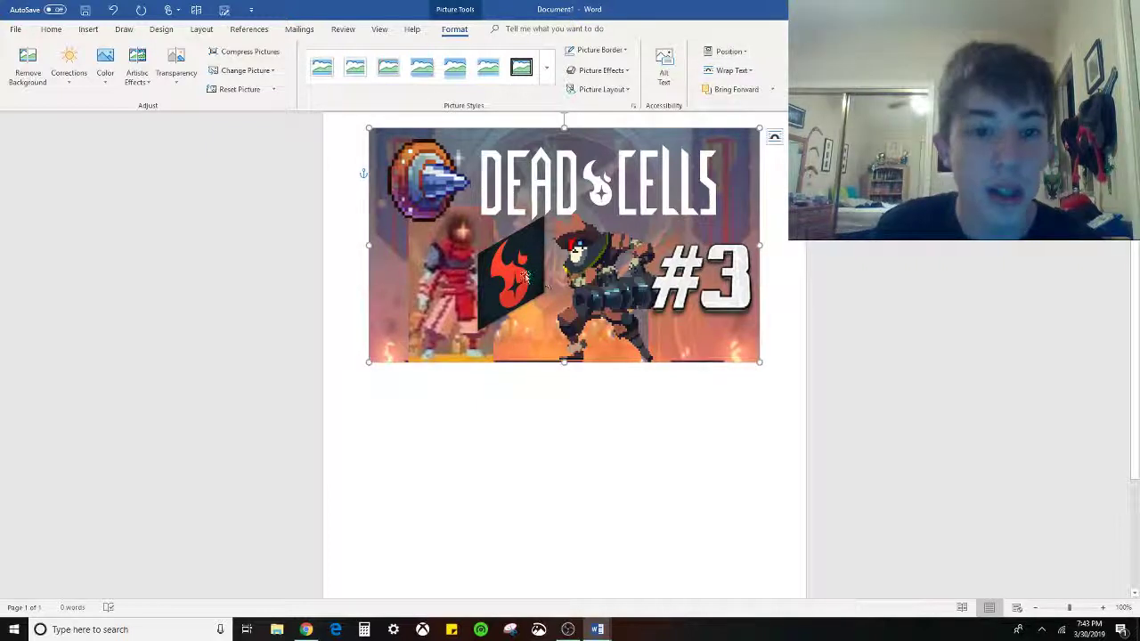
# Reset the flame image's picture formatting and crop it down to the upper-left part of the flame
pyautogui.click(525, 276)
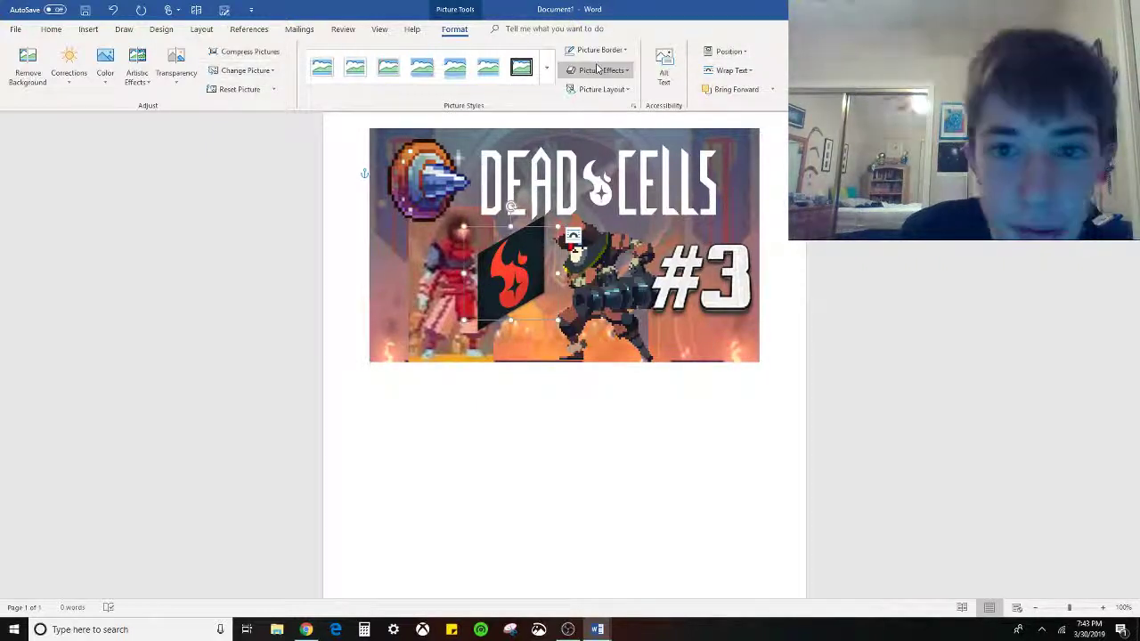
pyautogui.click(233, 89)
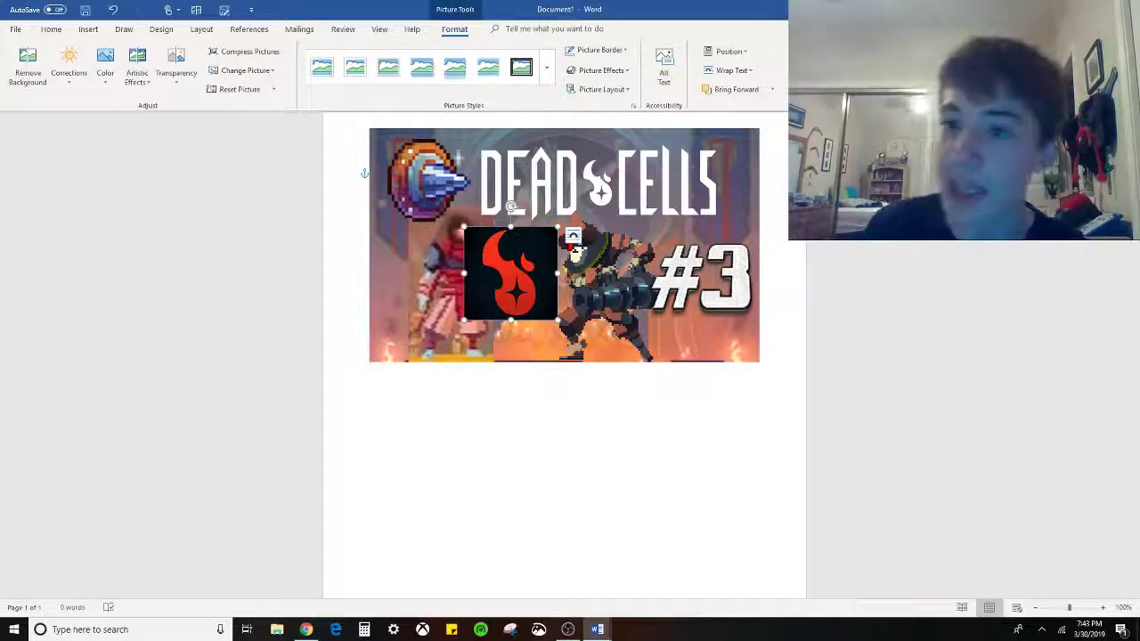
pyautogui.click(940, 61)
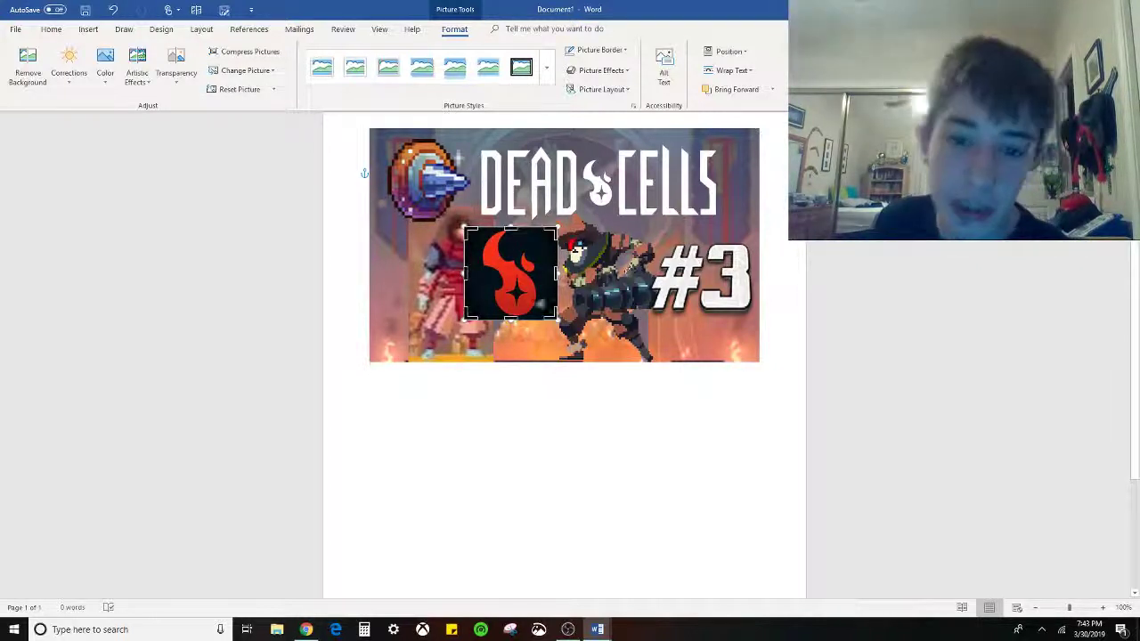
pyautogui.moveTo(552, 314)
pyautogui.mouseDown()
pyautogui.moveTo(579, 312)
pyautogui.moveTo(552, 311)
pyautogui.mouseUp()
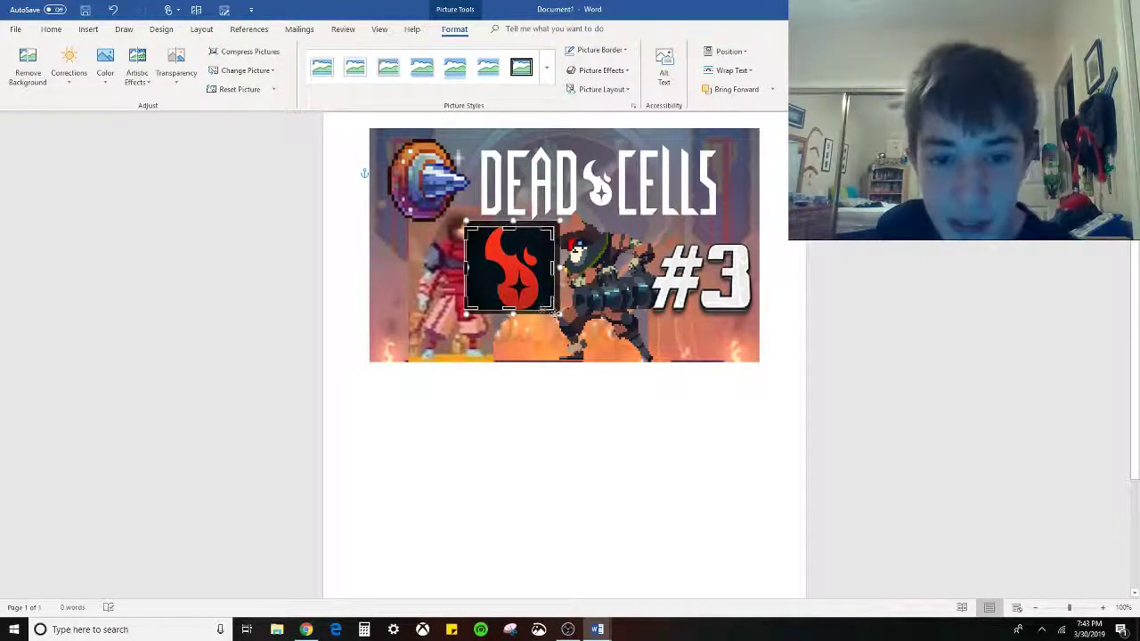
pyautogui.moveTo(512, 276)
pyautogui.mouseDown()
pyautogui.moveTo(369, 256)
pyautogui.moveTo(481, 267)
pyautogui.moveTo(578, 259)
pyautogui.moveTo(510, 294)
pyautogui.moveTo(467, 248)
pyautogui.moveTo(552, 227)
pyautogui.moveTo(494, 310)
pyautogui.moveTo(487, 234)
pyautogui.moveTo(512, 285)
pyautogui.mouseUp()
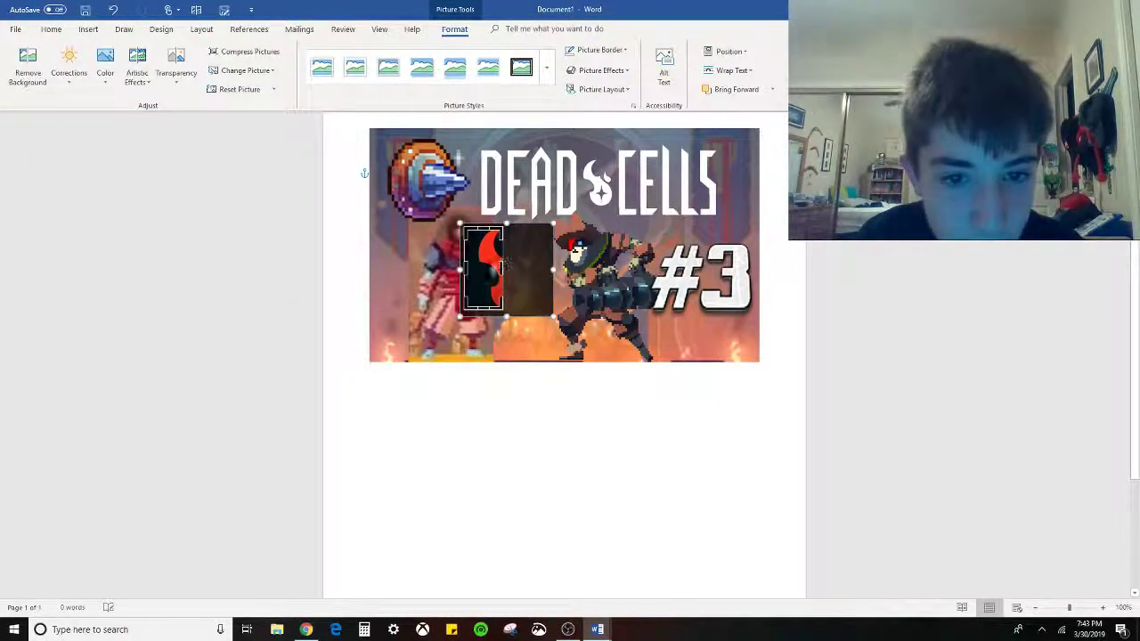
pyautogui.moveTo(547, 312); pyautogui.dragTo(510, 283)
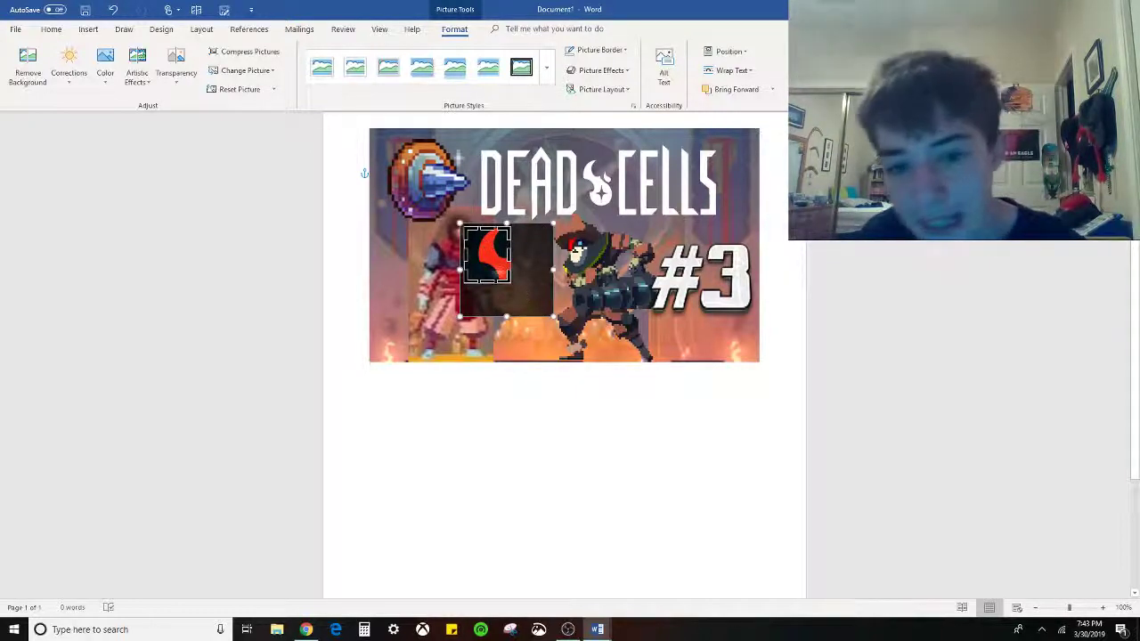
pyautogui.click(570, 390)
pyautogui.click(488, 245)
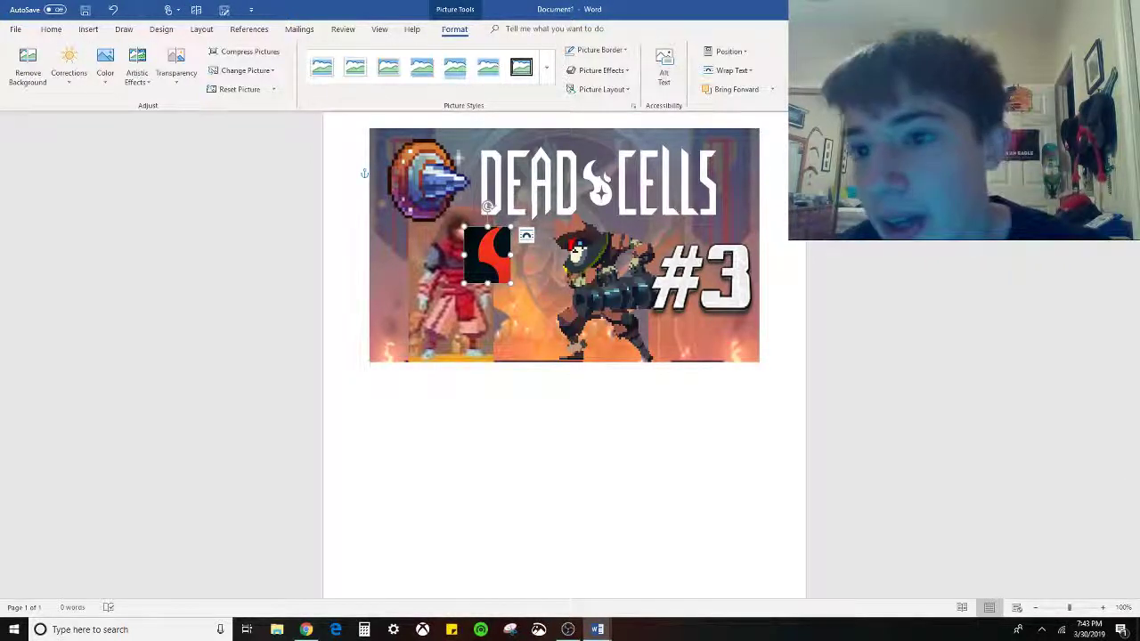
# Enlarge the cropped flame image from its corners until it overlaps the Dead Cells logo and the enemy
pyautogui.moveTo(512, 284); pyautogui.dragTo(530, 307)
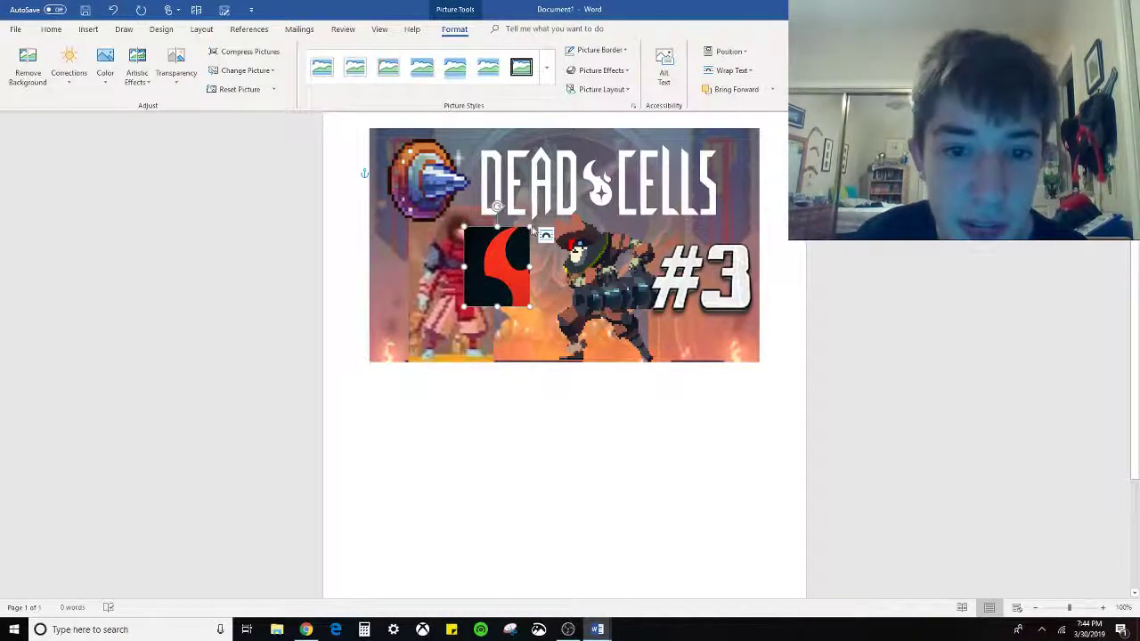
pyautogui.moveTo(531, 228); pyautogui.dragTo(585, 158)
pyautogui.click(843, 336)
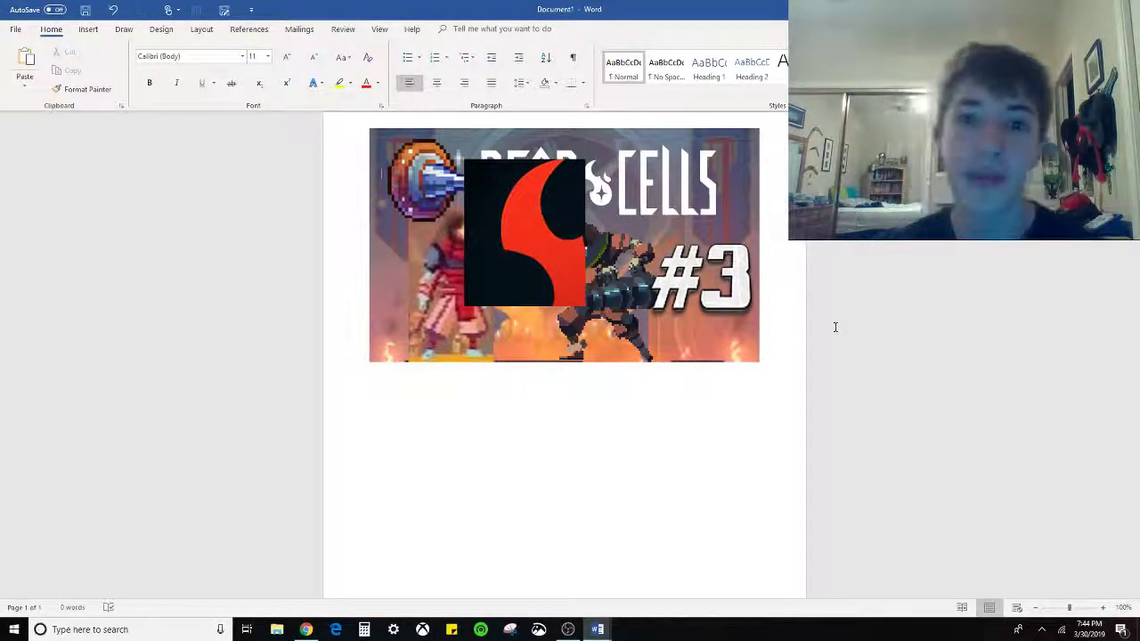
# Move the cropped flame image off the thumbnail onto the blank page below and delete it
pyautogui.moveTo(531, 246); pyautogui.dragTo(604, 479)
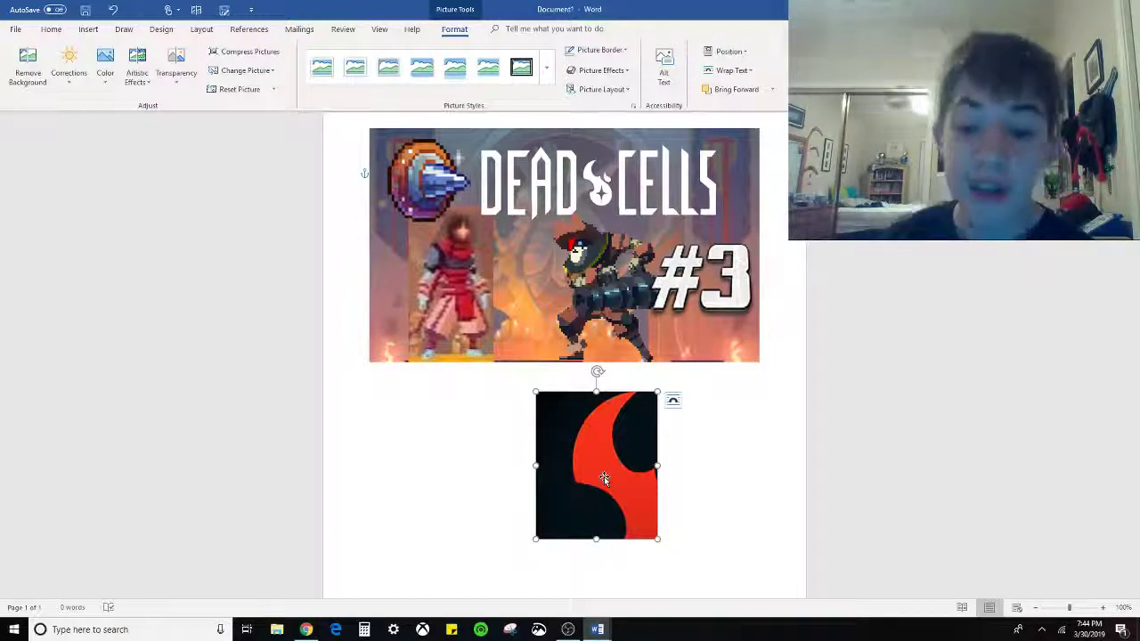
pyautogui.press('Delete')
# Switch to the app with the mountain logo
pyautogui.click(538, 629)
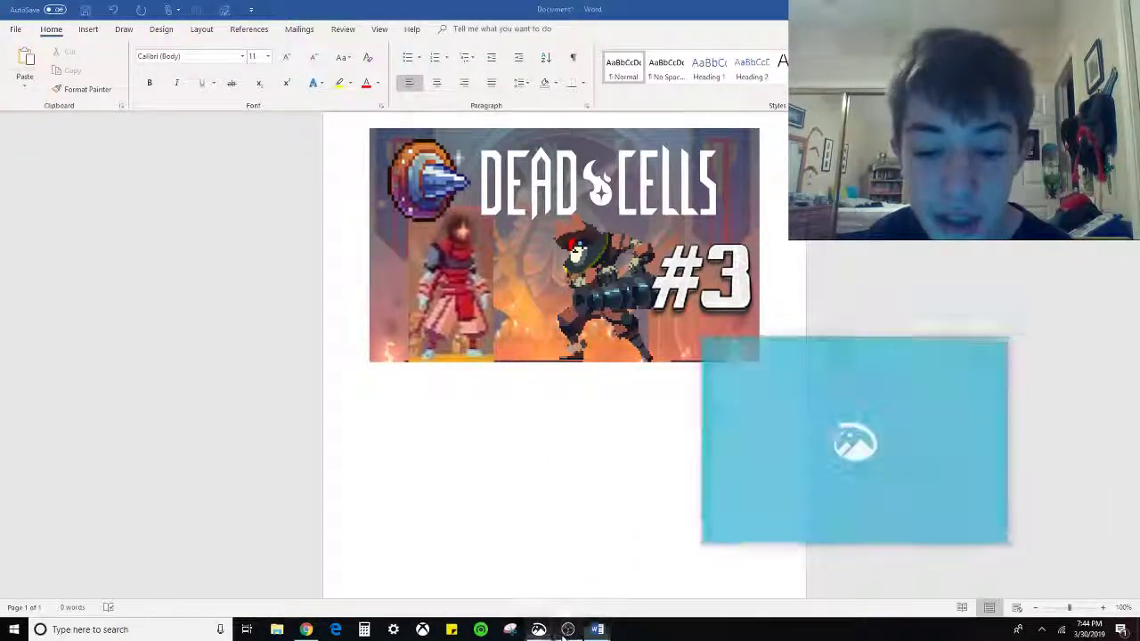